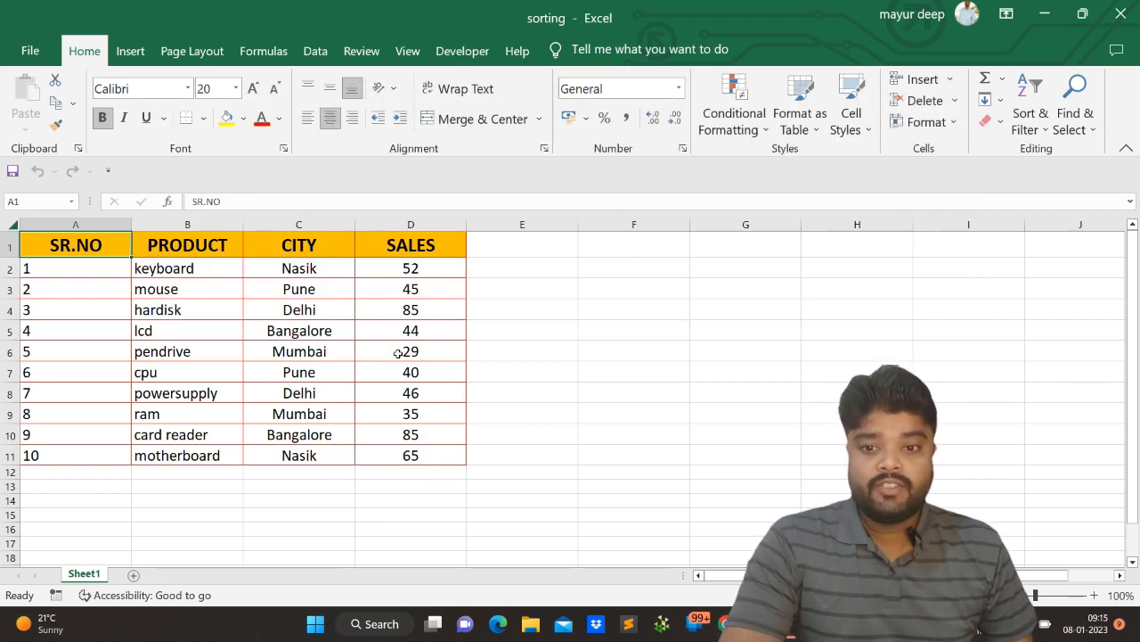
- Examine the table's header row, sample records, and the PRODUCT, CITY and SALES columns
click(335, 283)
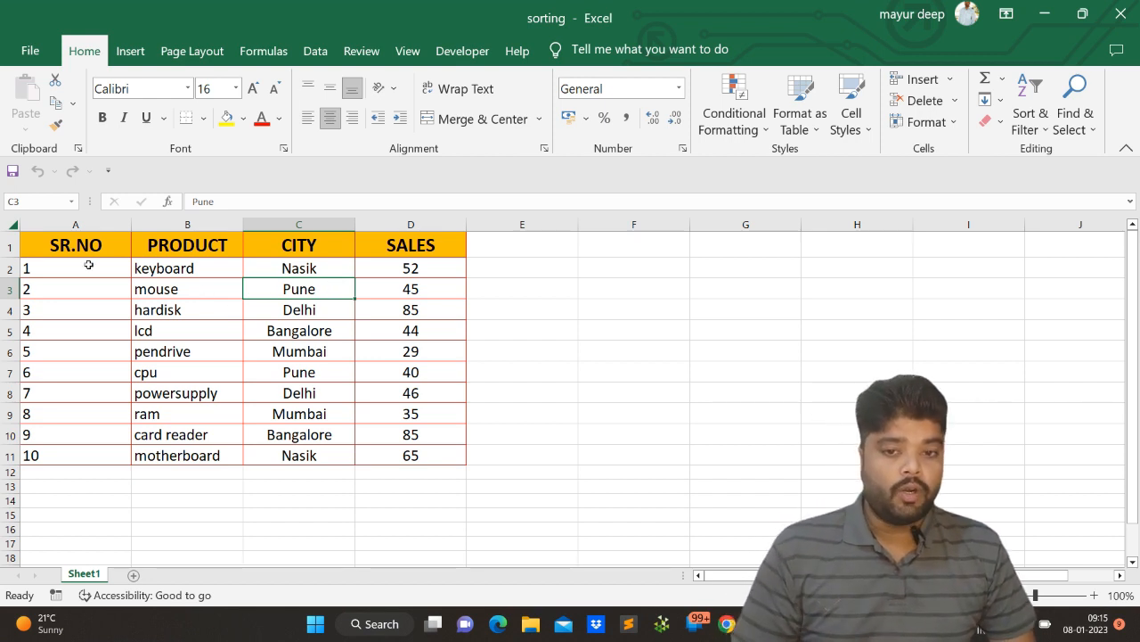
click(11, 245)
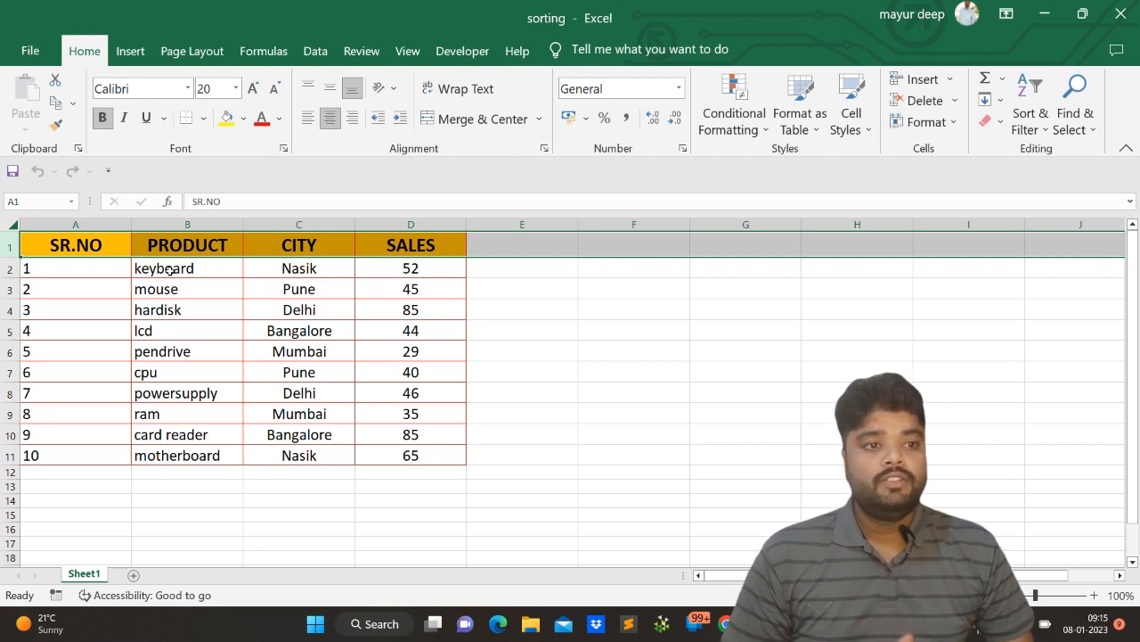
click(196, 328)
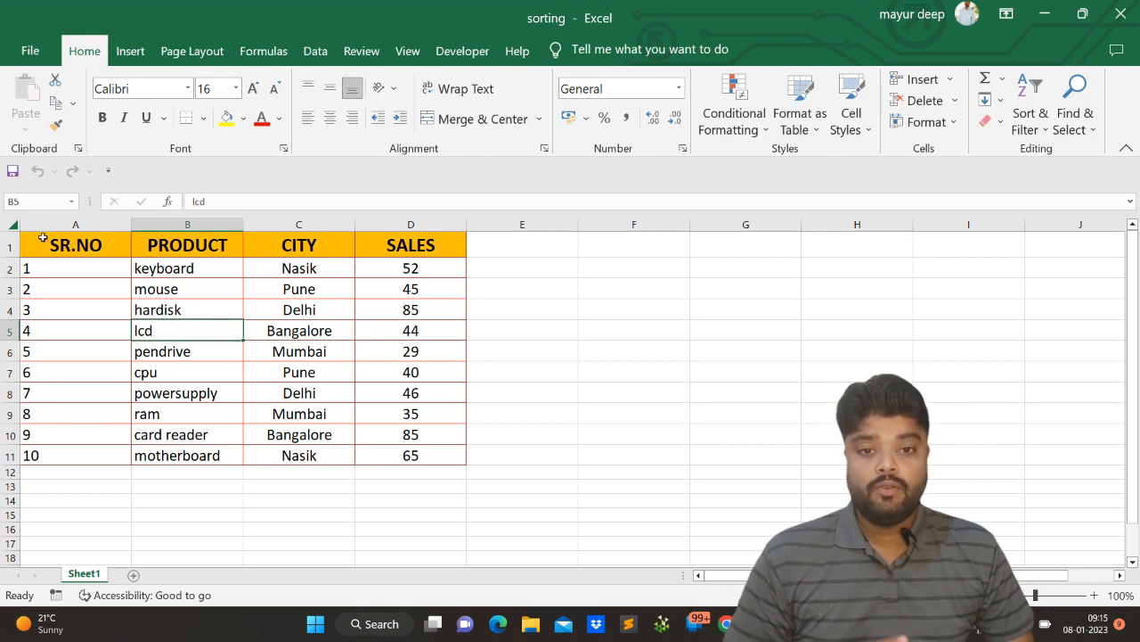
click(316, 50)
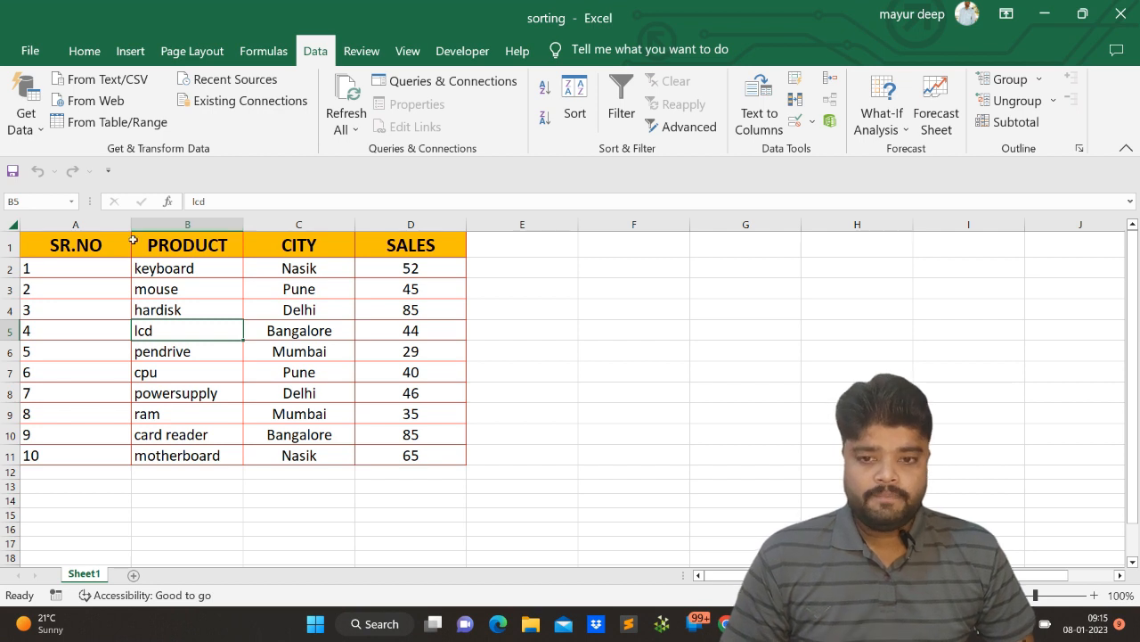
click(198, 223)
click(302, 225)
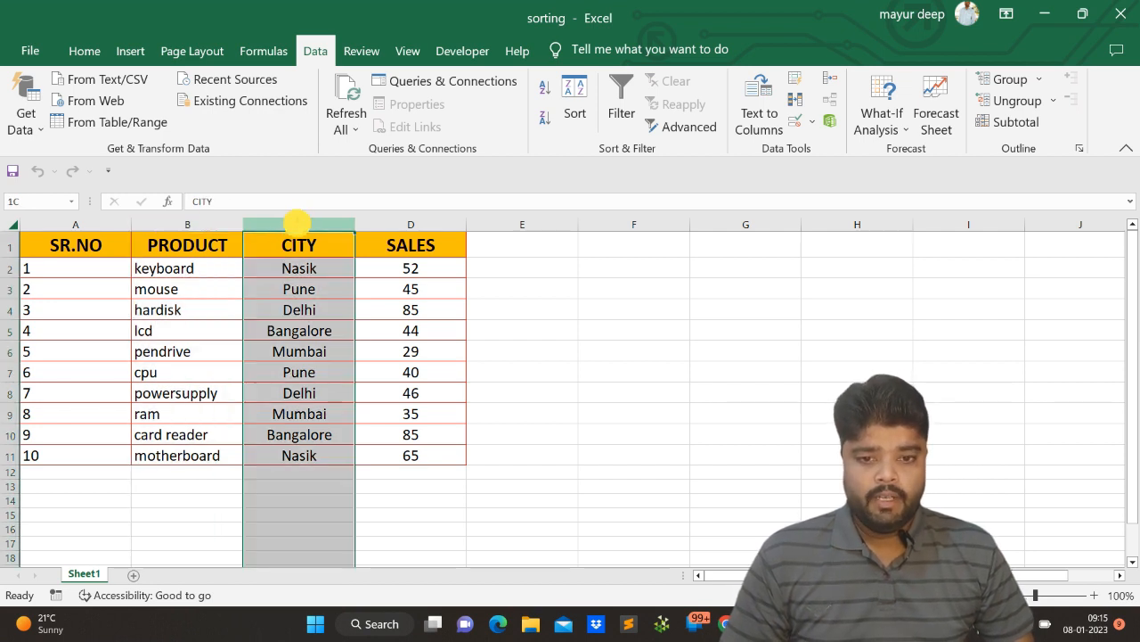
click(386, 224)
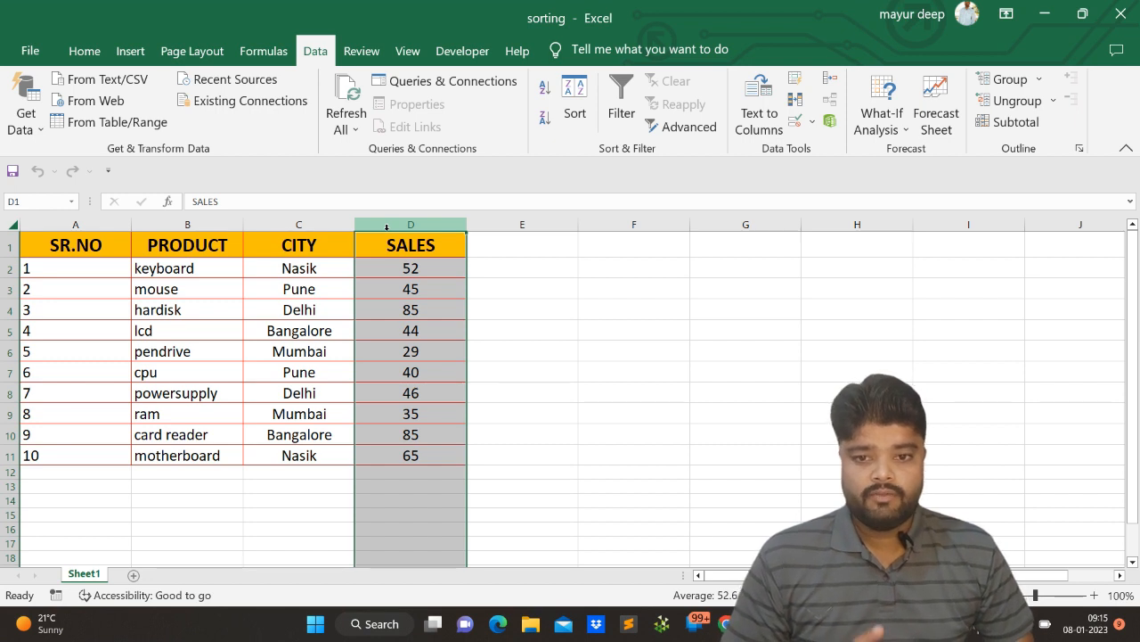
click(341, 283)
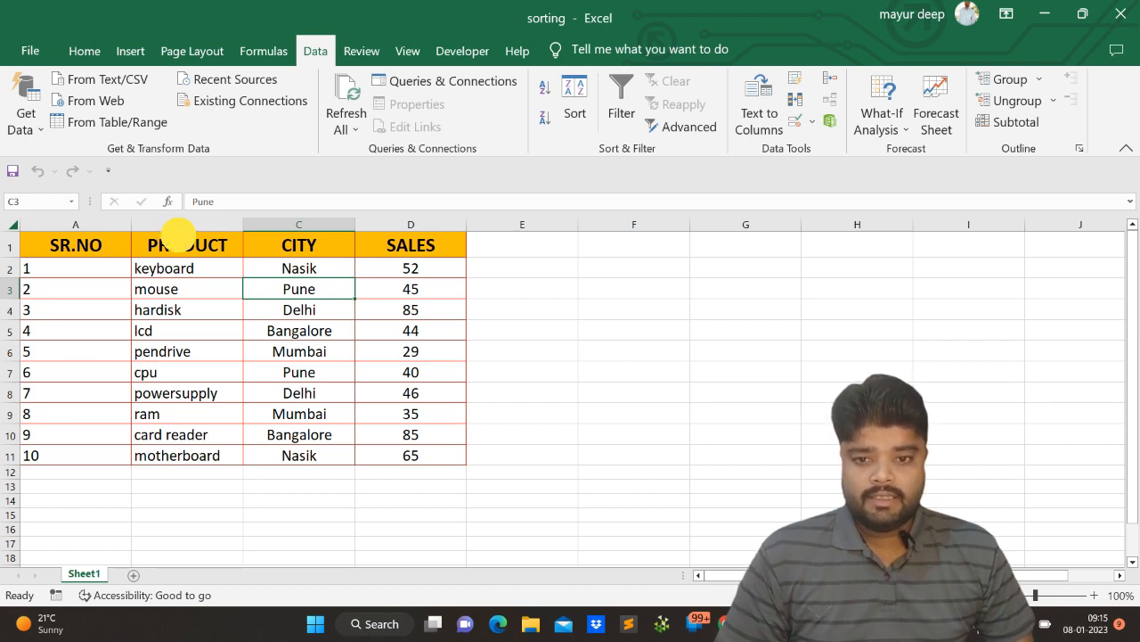
click(176, 247)
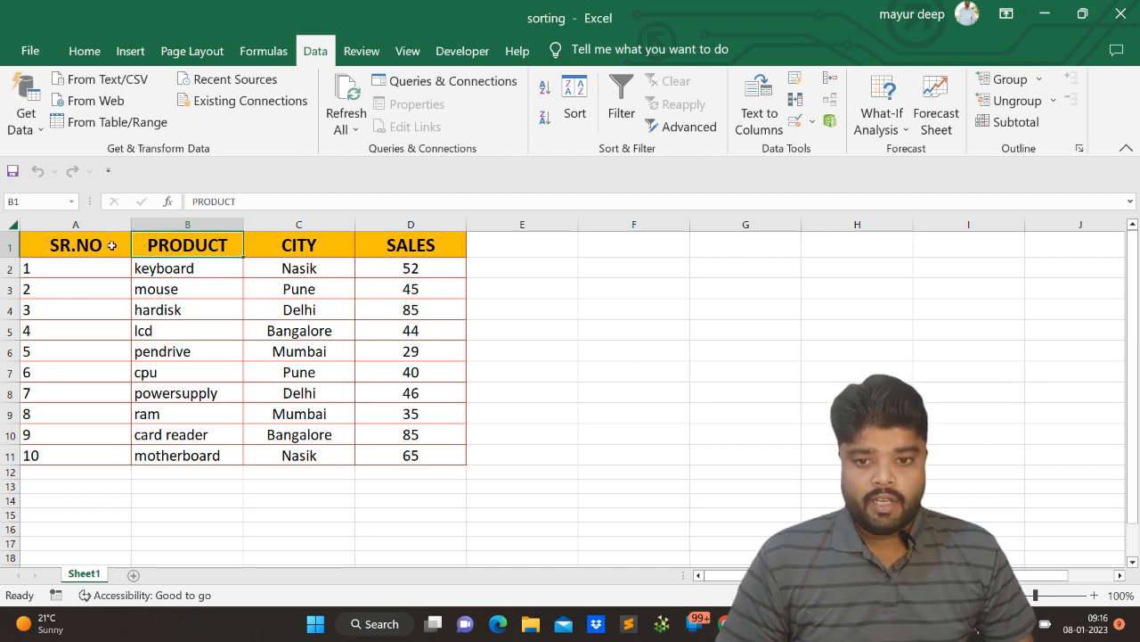
- Sort the whole table A1:D11 in ascending order by the SR.NO column
drag(36, 245, 397, 459)
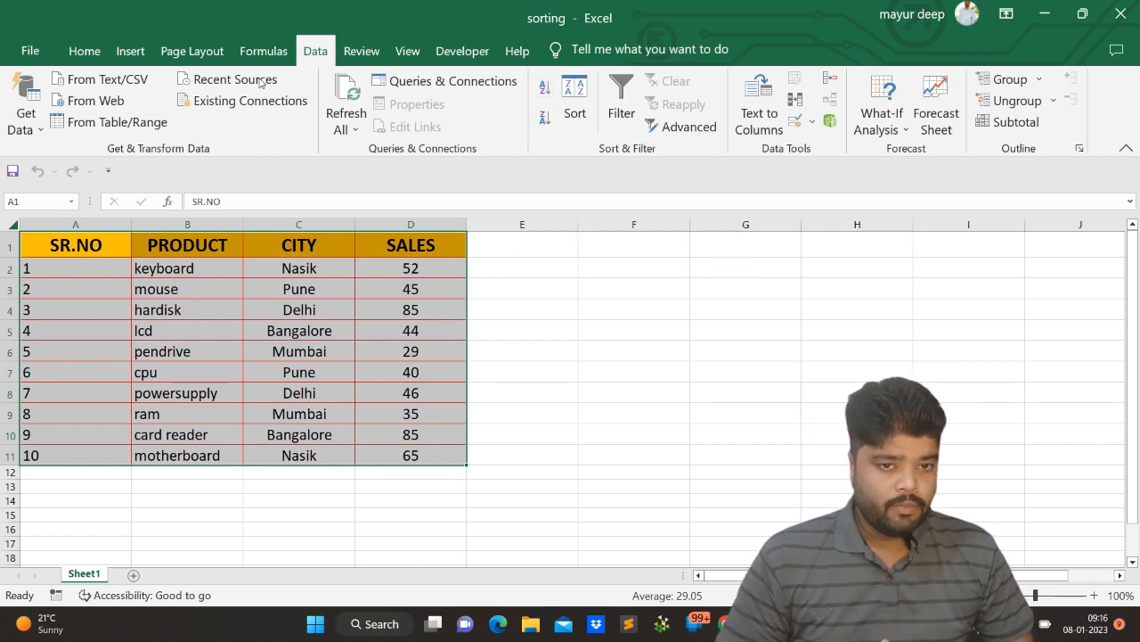
click(85, 52)
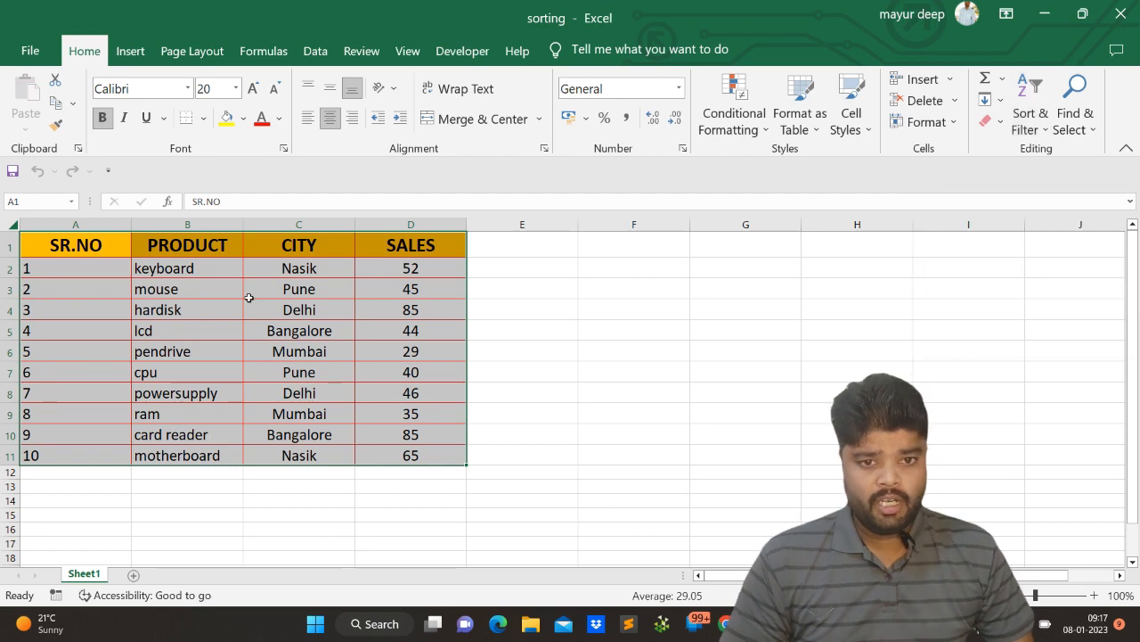
click(316, 51)
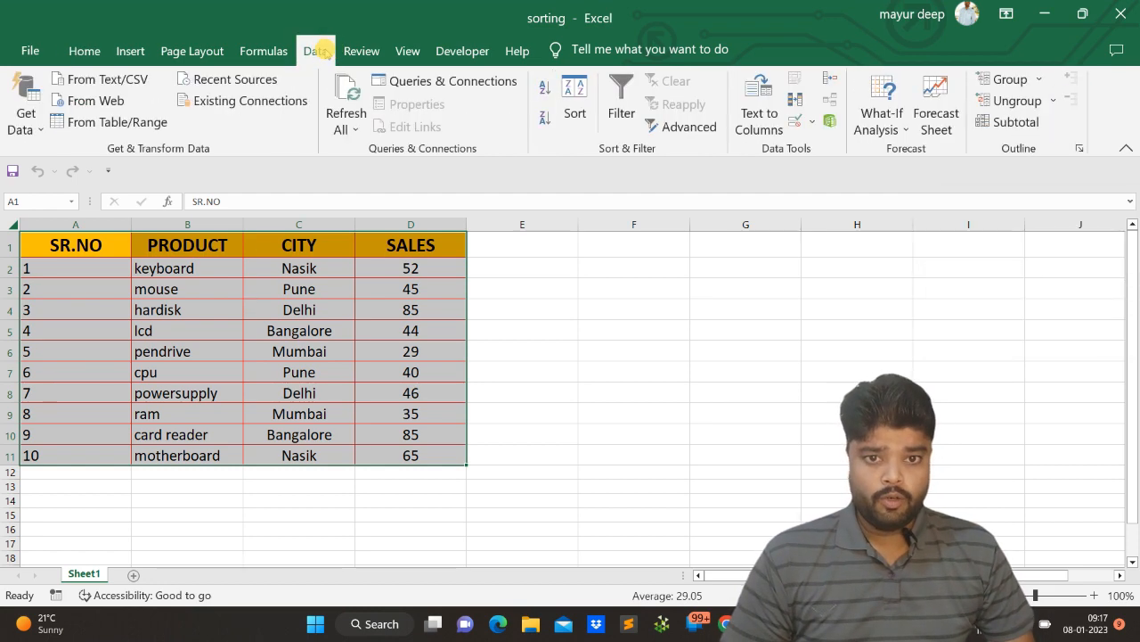
click(544, 98)
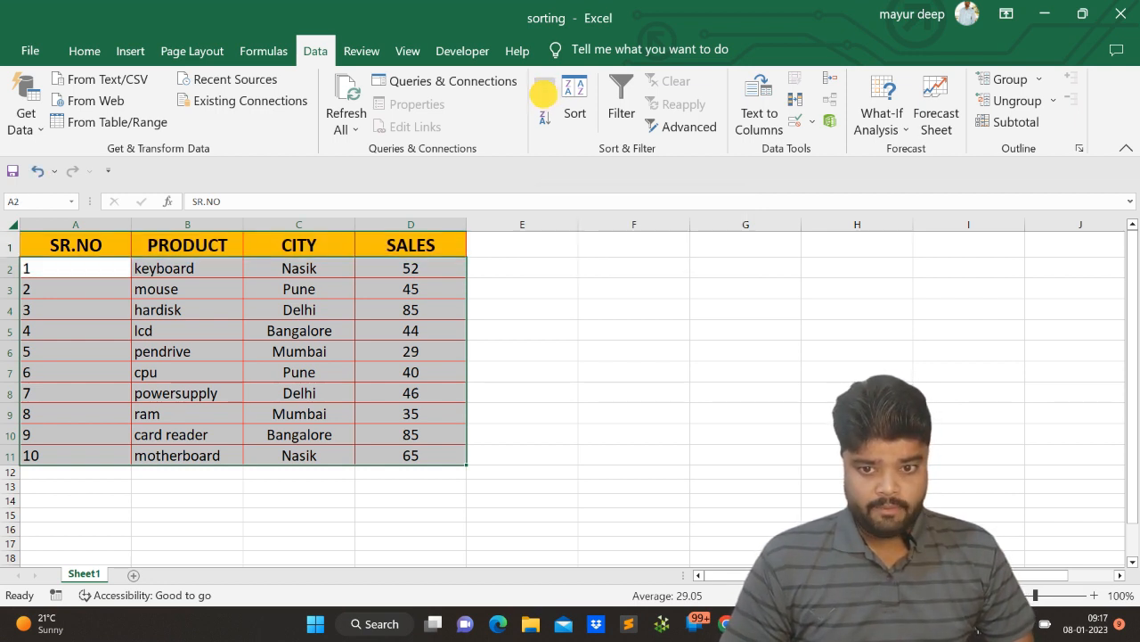
- Sort the table A to Z by the PRODUCT column, expanding the selection, and check the first record's product, city and sales
click(192, 224)
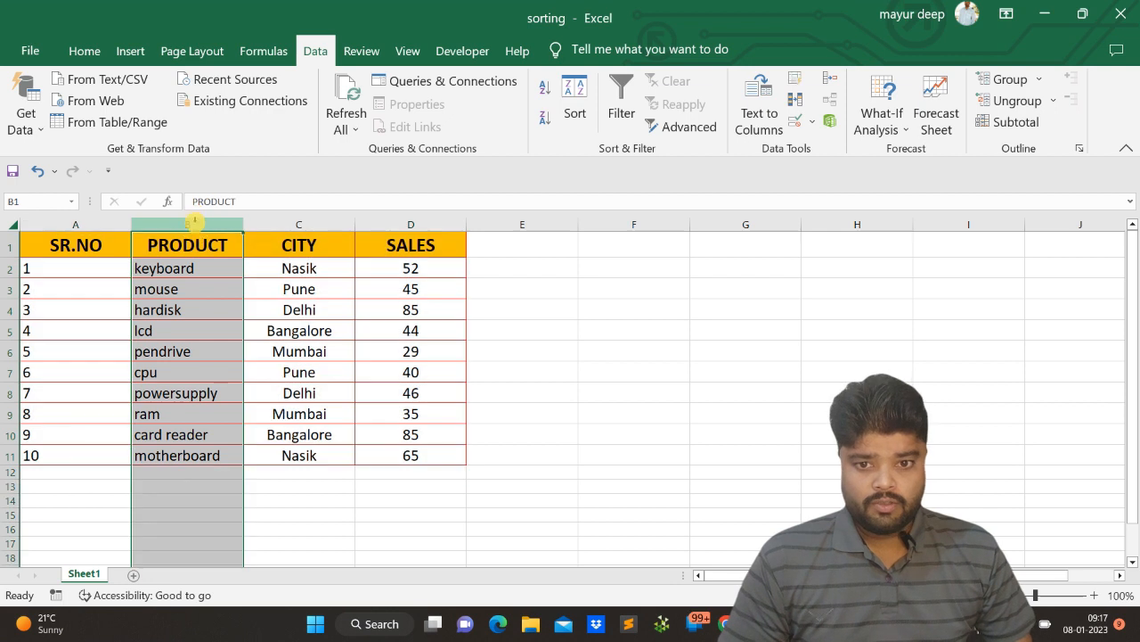
click(549, 86)
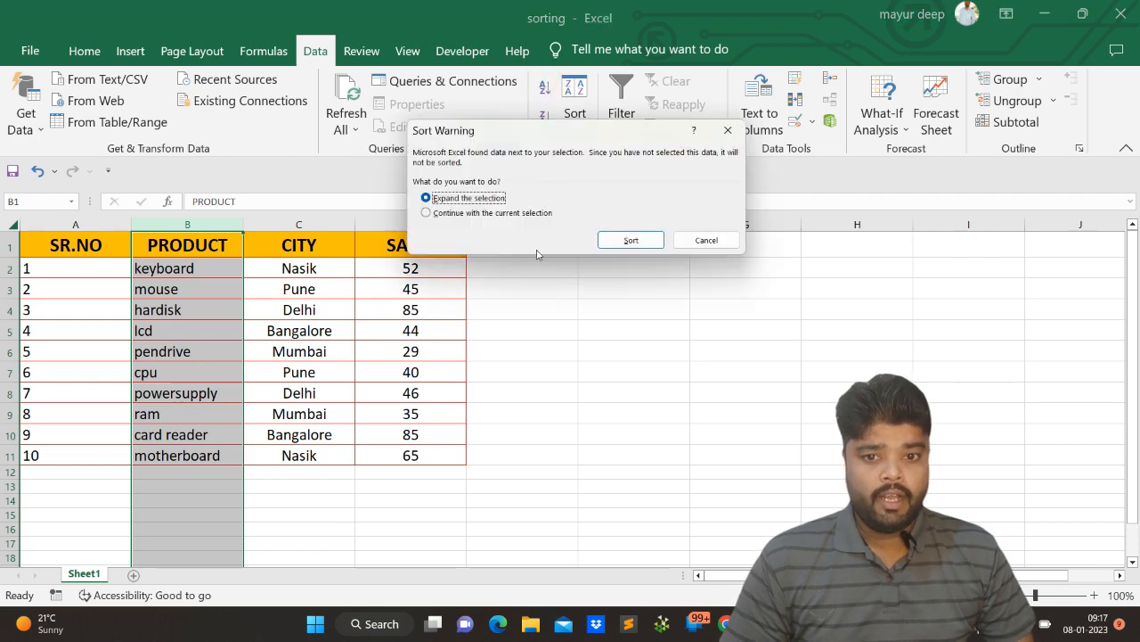
drag(508, 131, 503, 228)
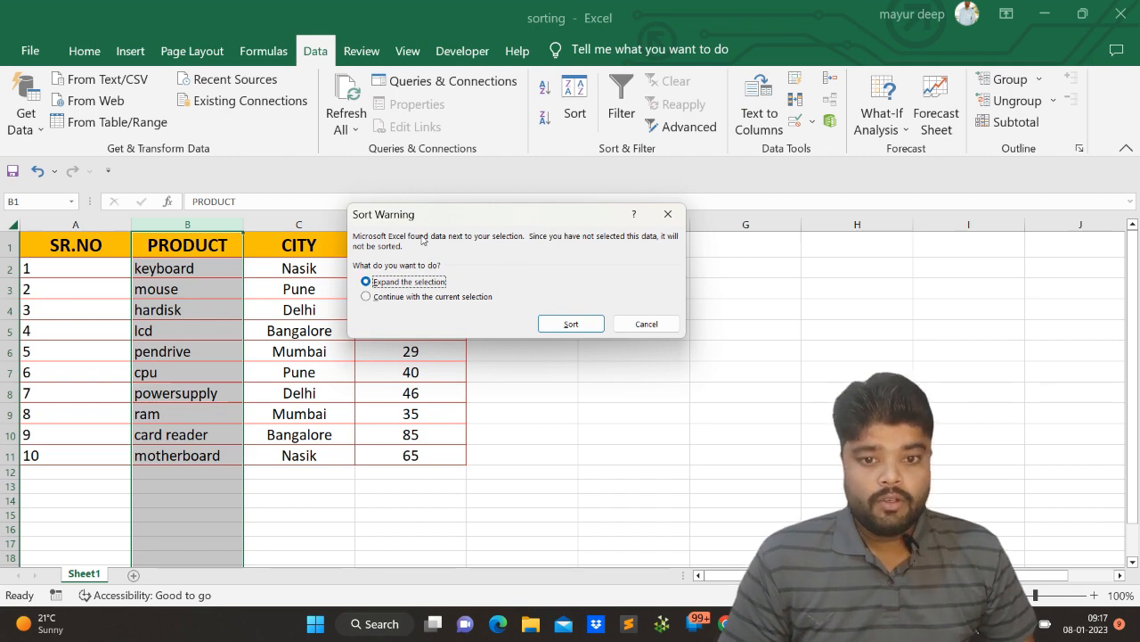
drag(421, 216, 529, 200)
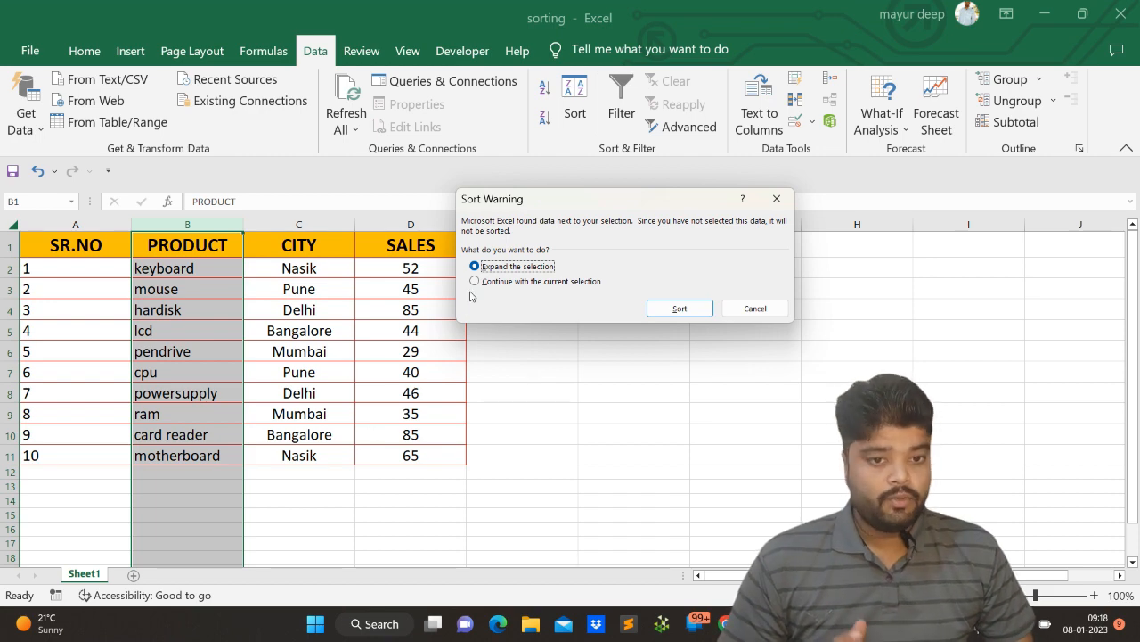
click(670, 308)
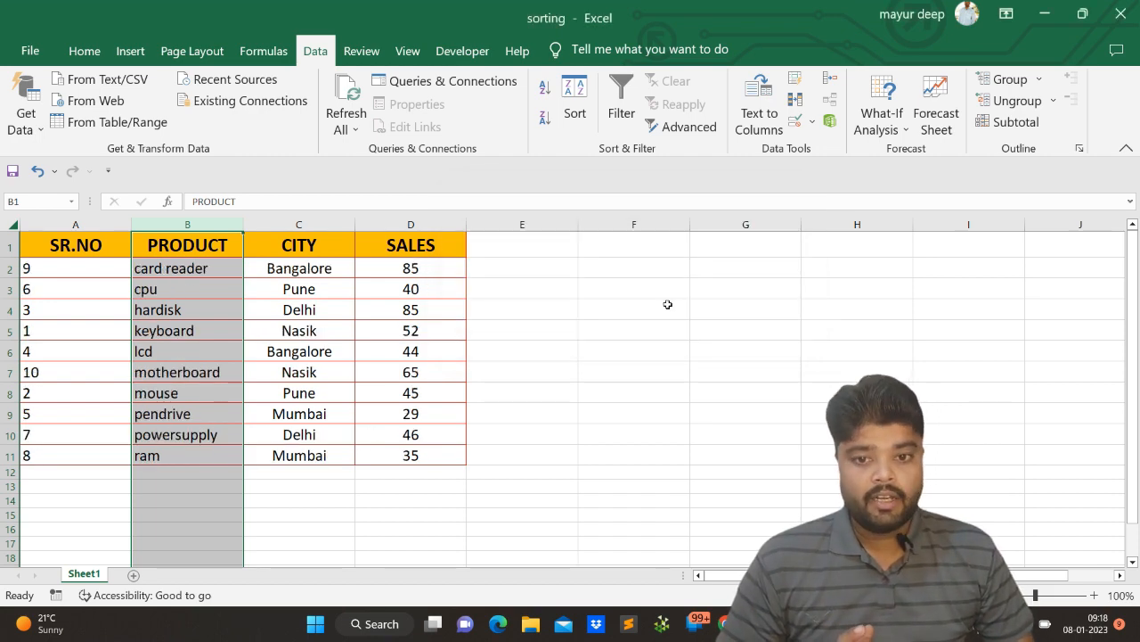
click(164, 275)
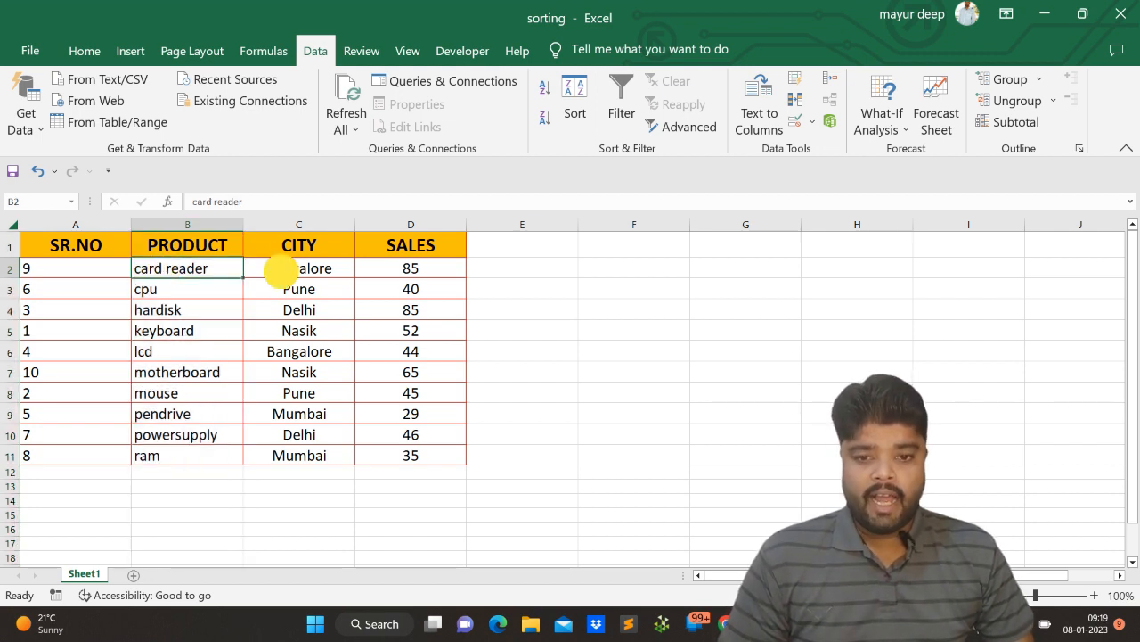
click(280, 270)
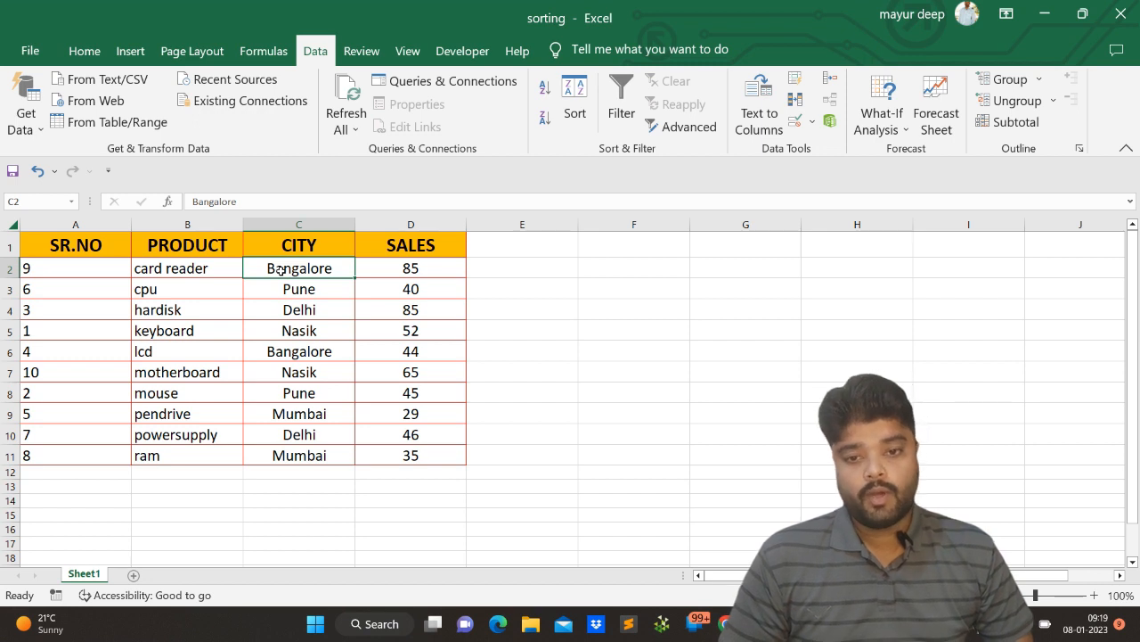
click(380, 267)
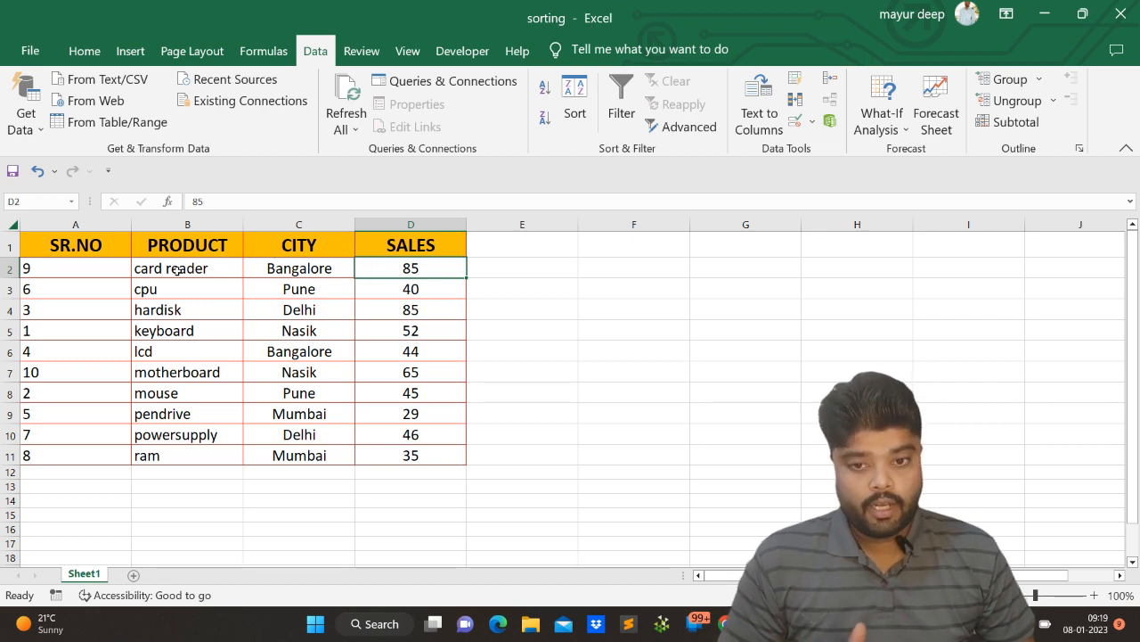
click(177, 270)
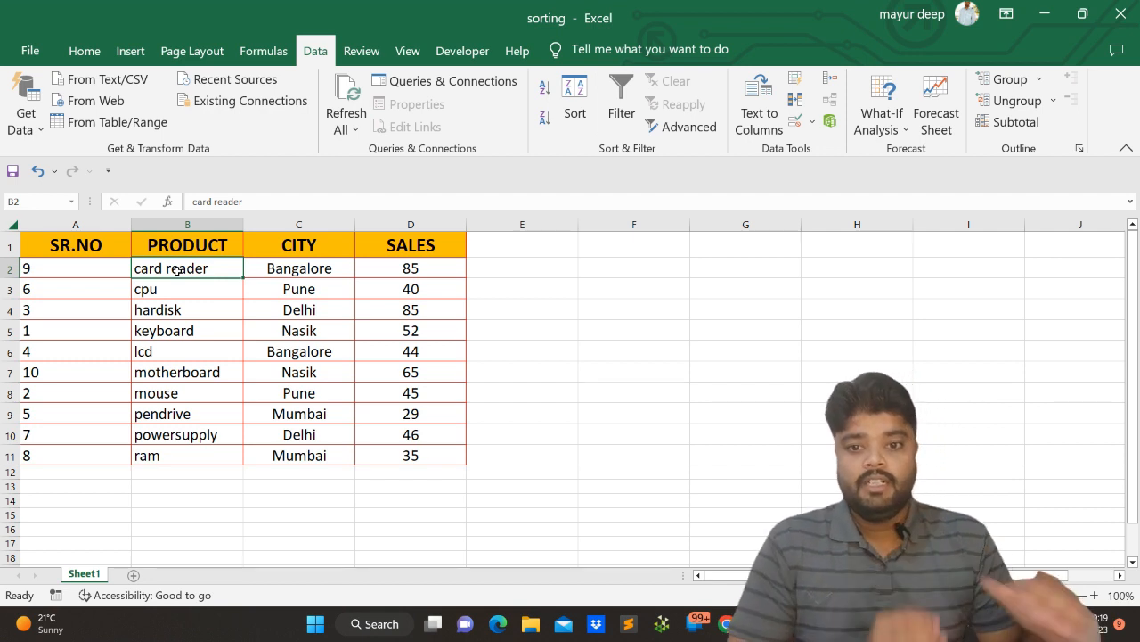
- Sort only the PRODUCT column Z to A, continuing with the current selection, and undo that sort
click(185, 224)
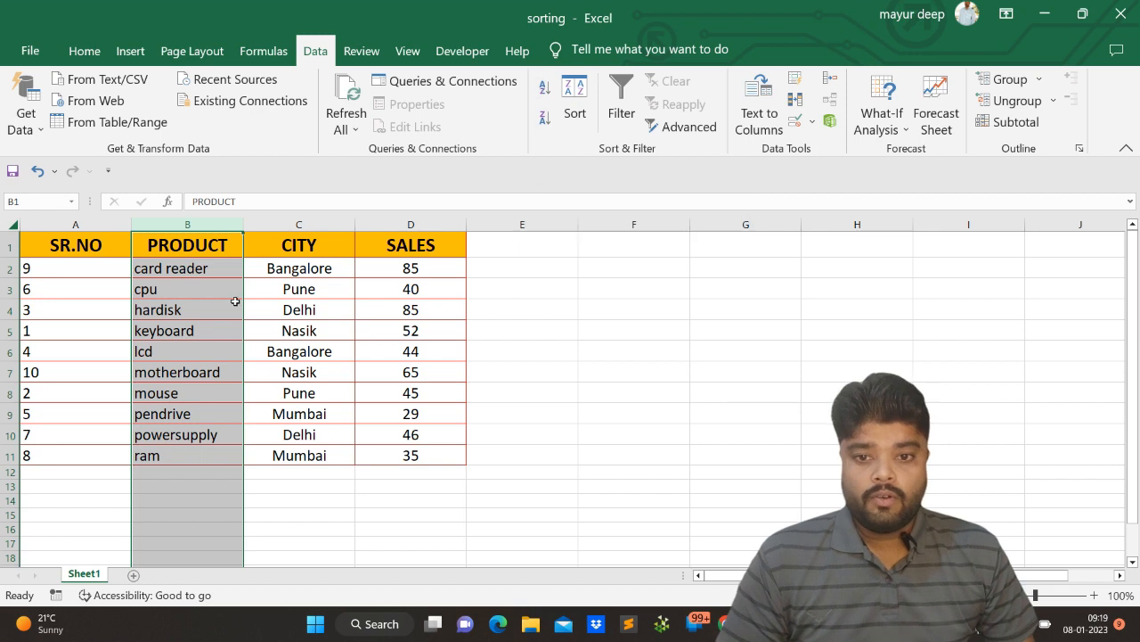
click(187, 221)
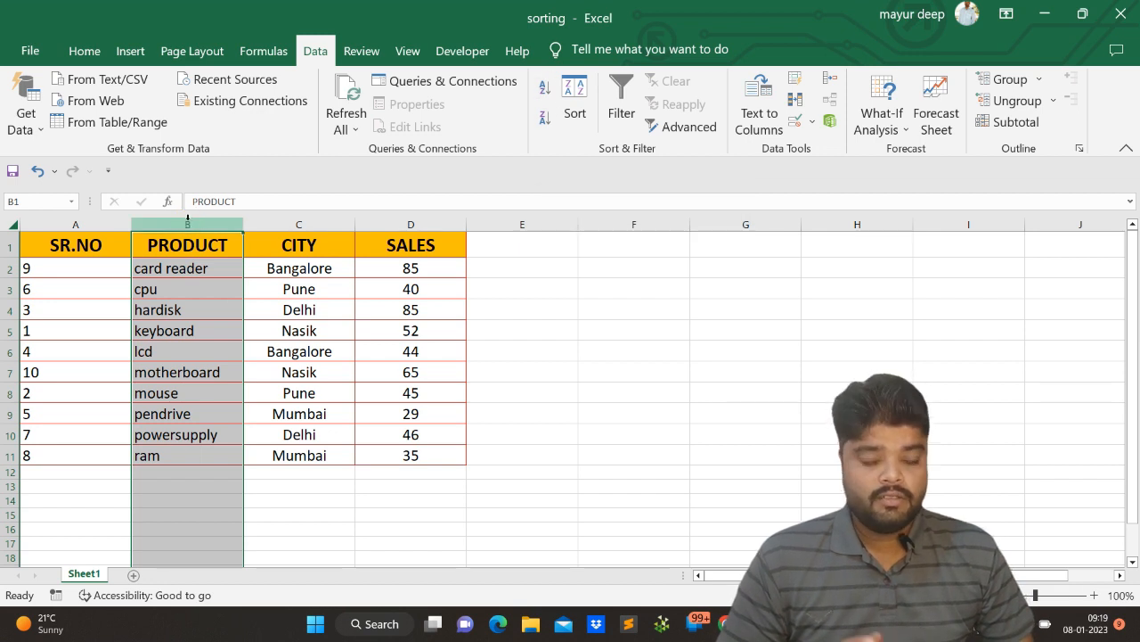
click(542, 121)
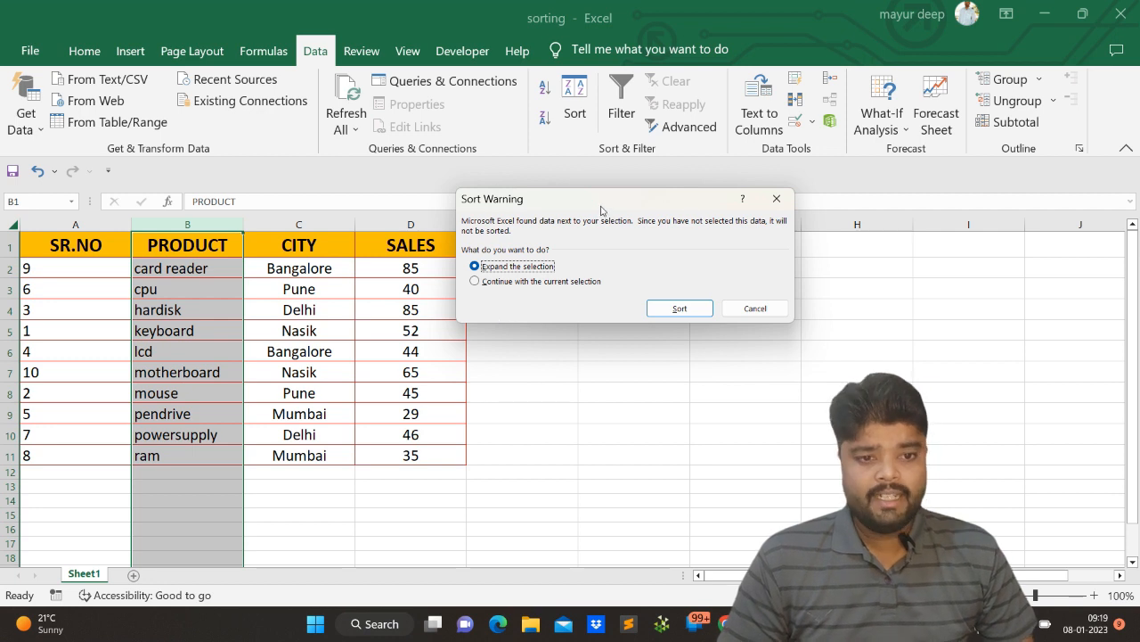
drag(602, 206, 556, 198)
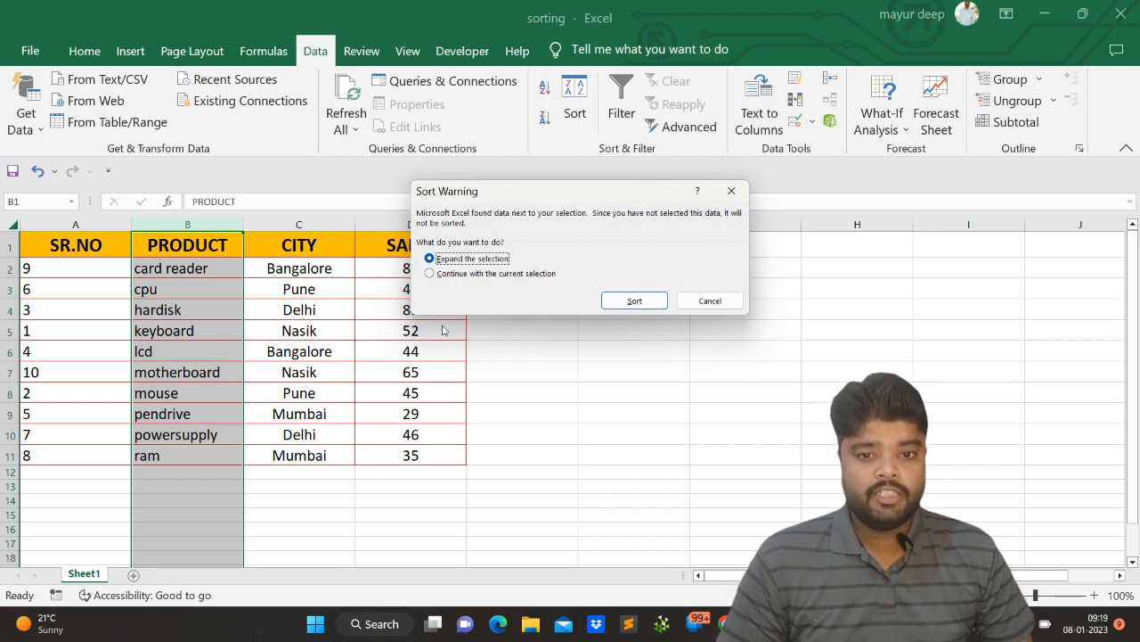
click(433, 275)
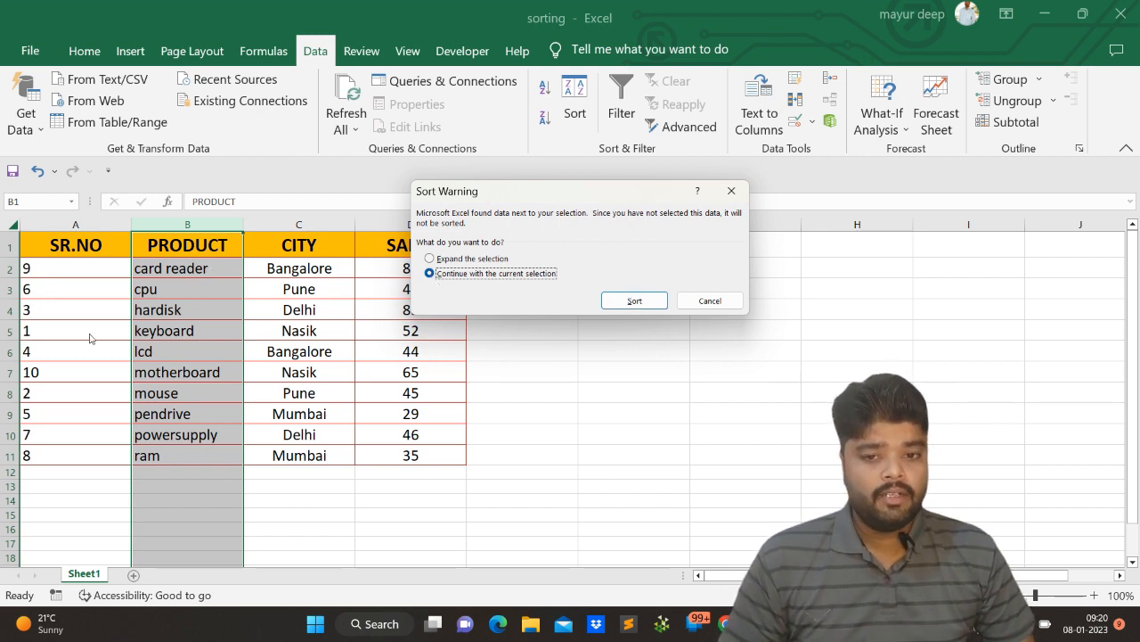
click(605, 299)
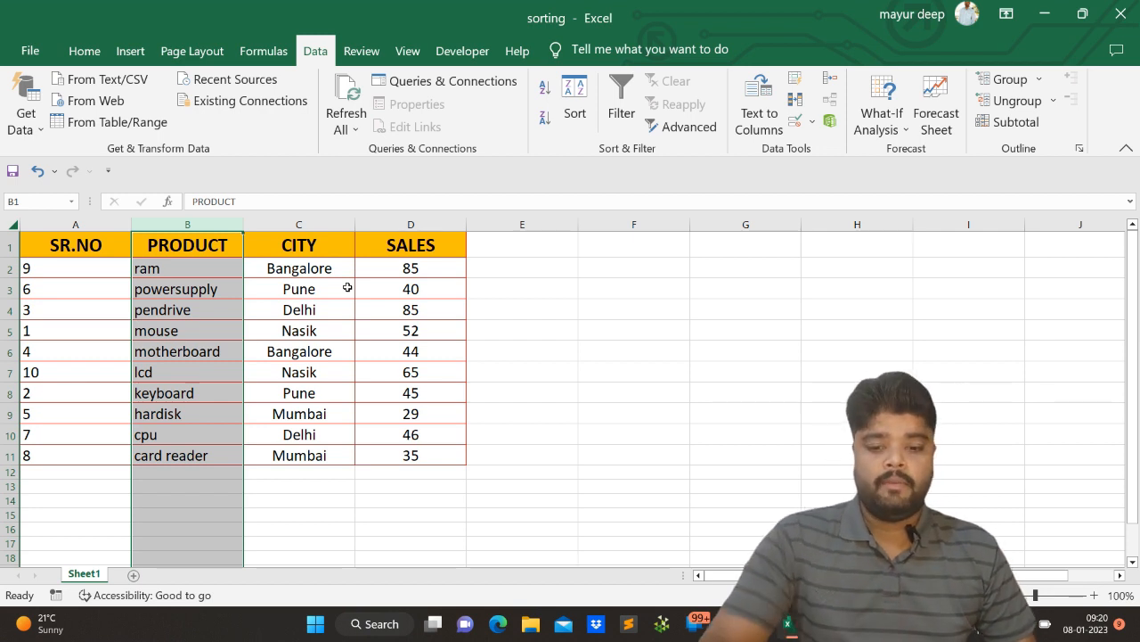
key(ctrl+z)
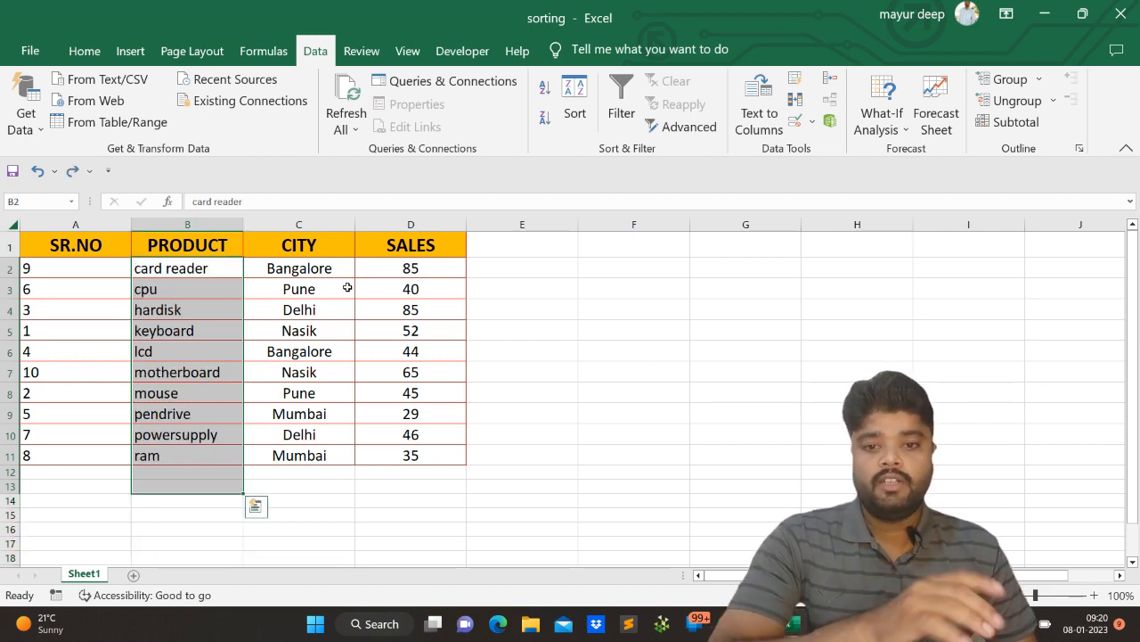
- Sort the table Z to A by the PRODUCT column, expanding the selection to keep records together, and check the first products
click(174, 225)
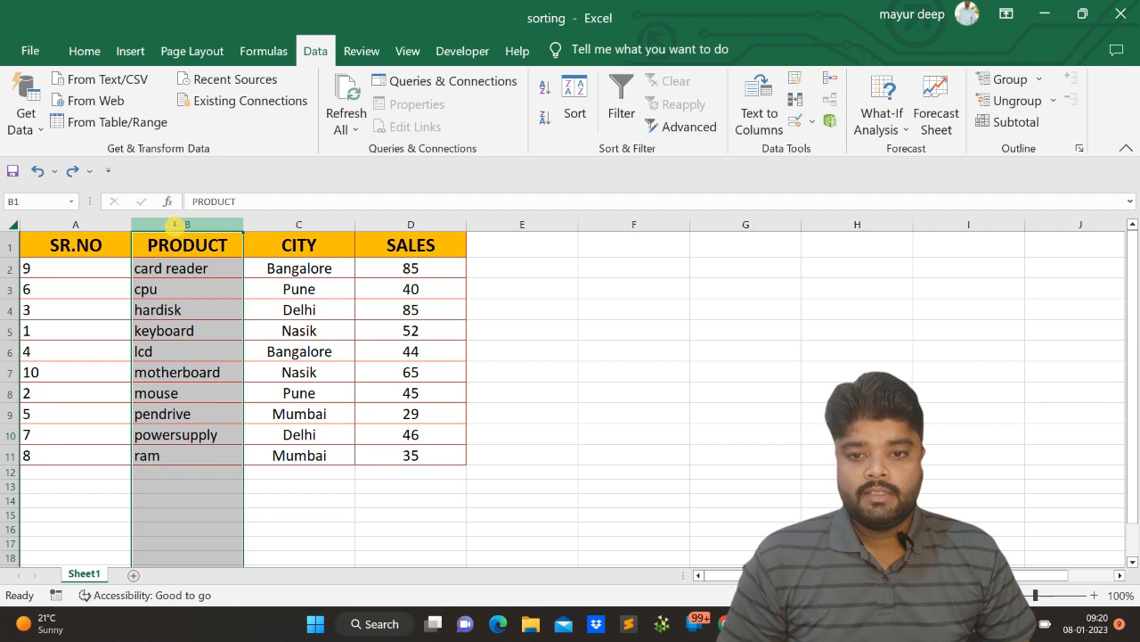
click(545, 119)
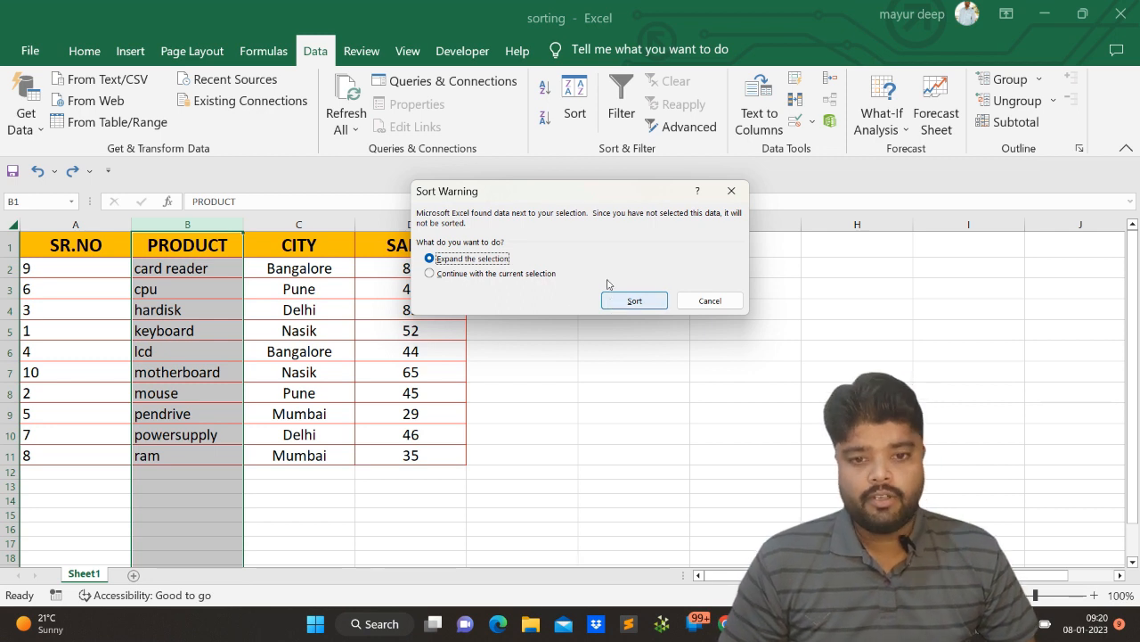
drag(581, 191, 660, 259)
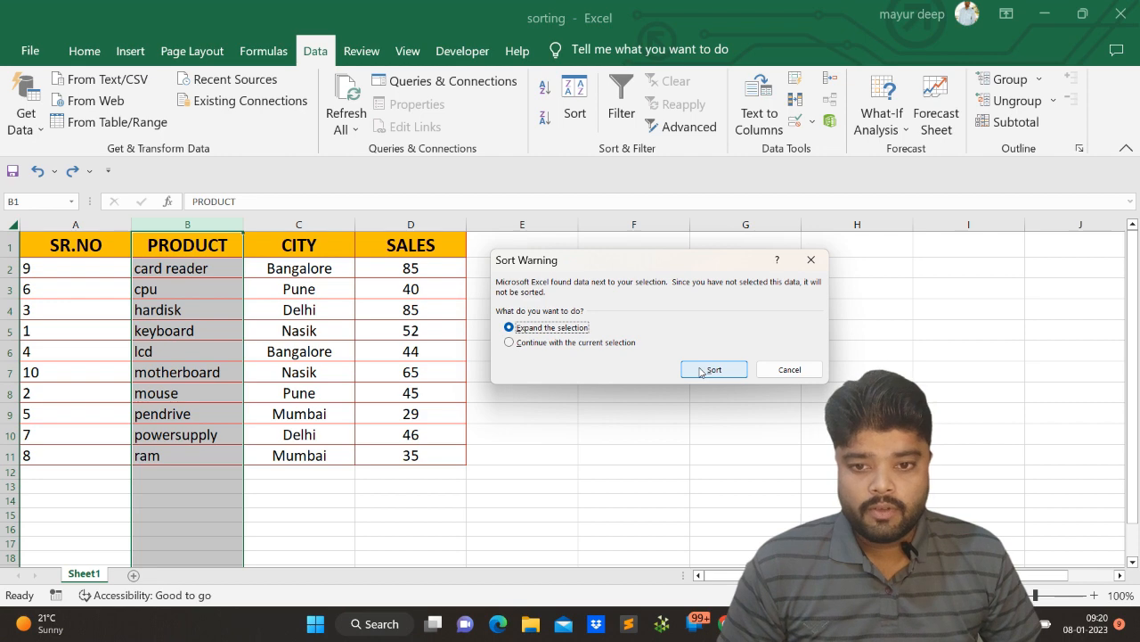
click(702, 370)
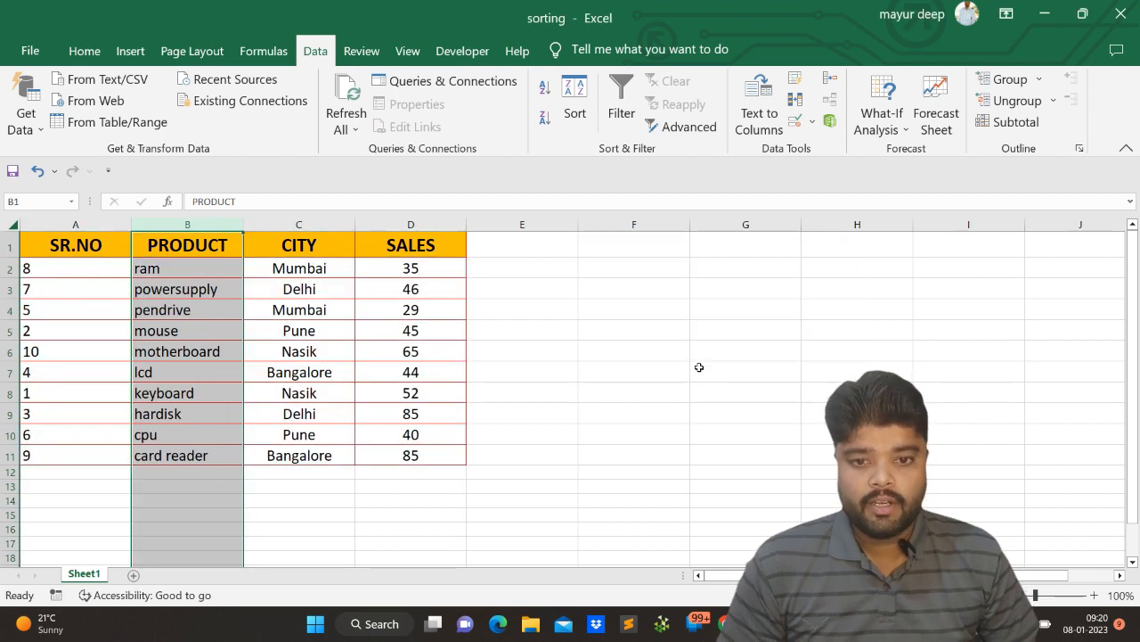
click(179, 266)
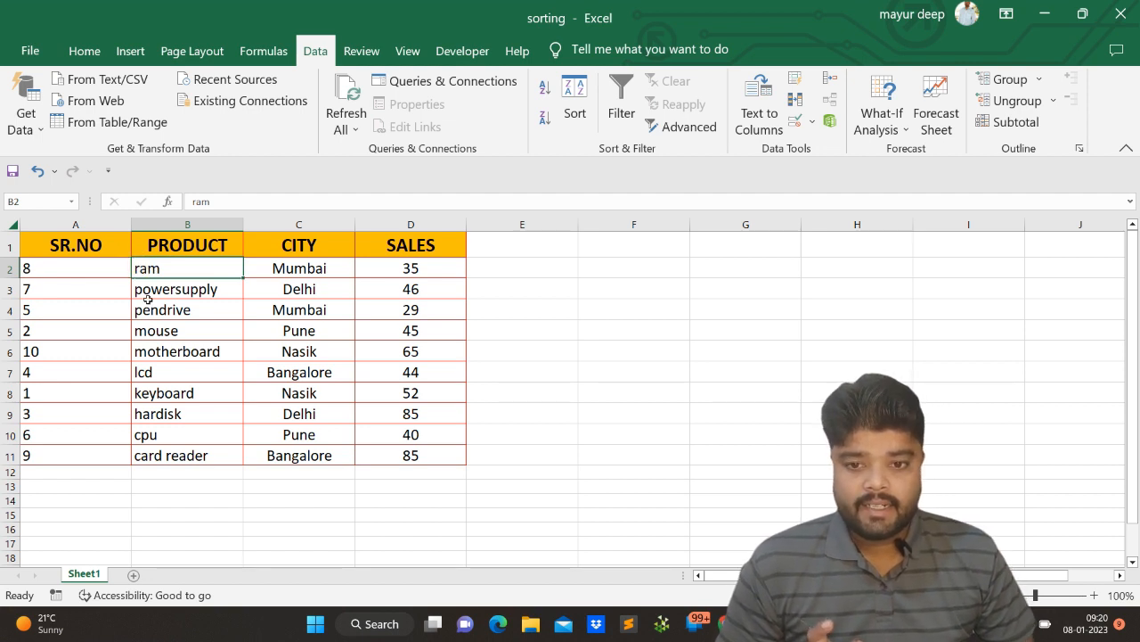
click(146, 286)
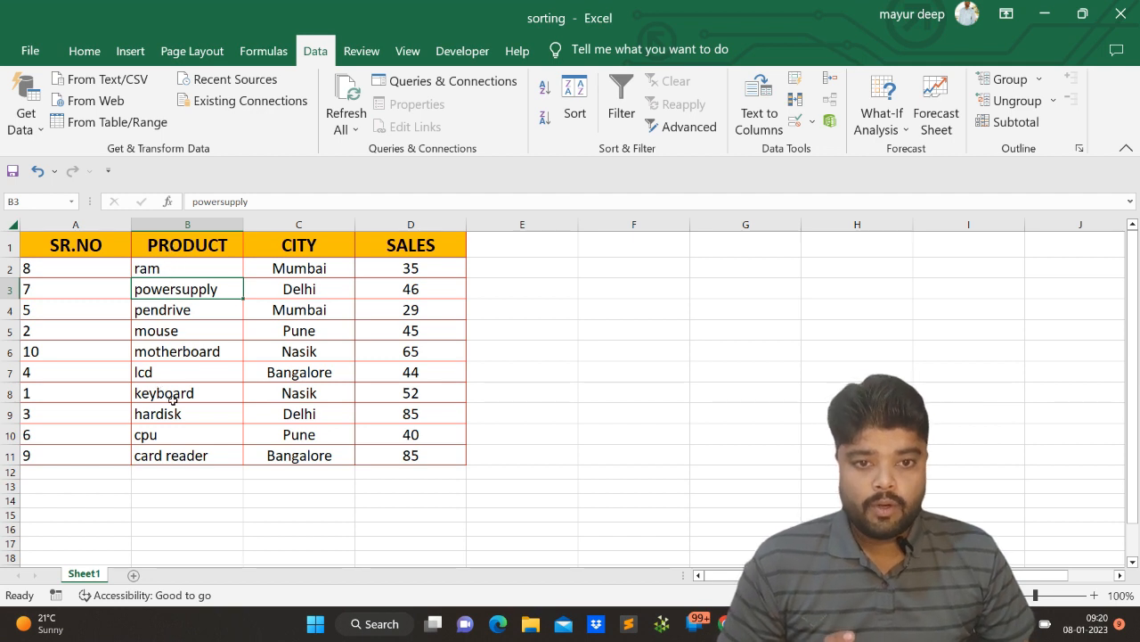
click(172, 267)
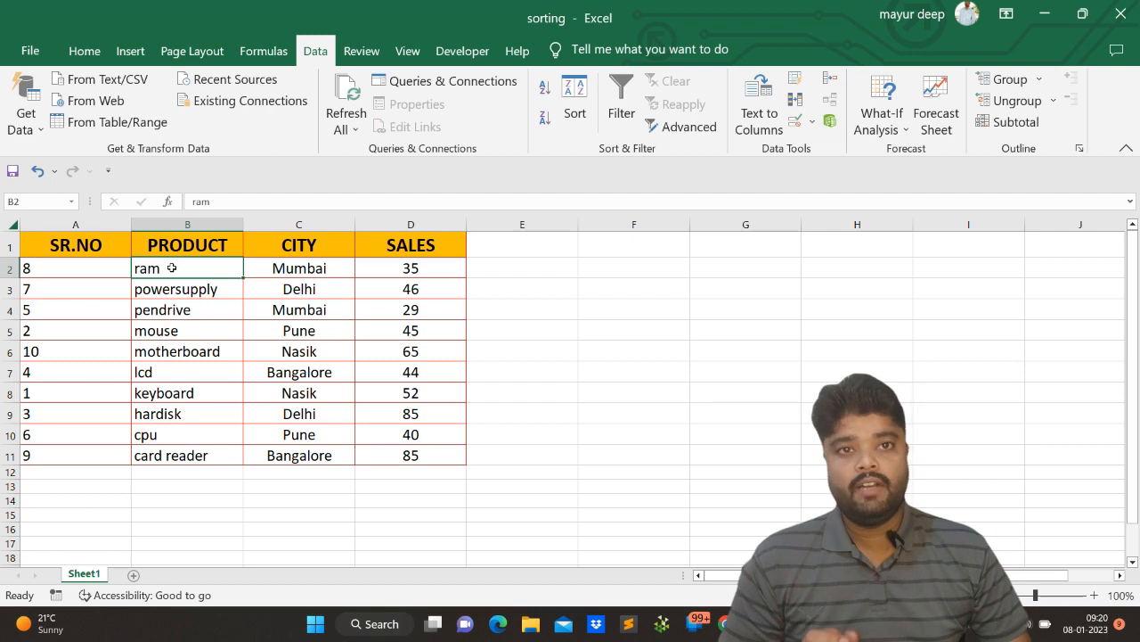
click(185, 224)
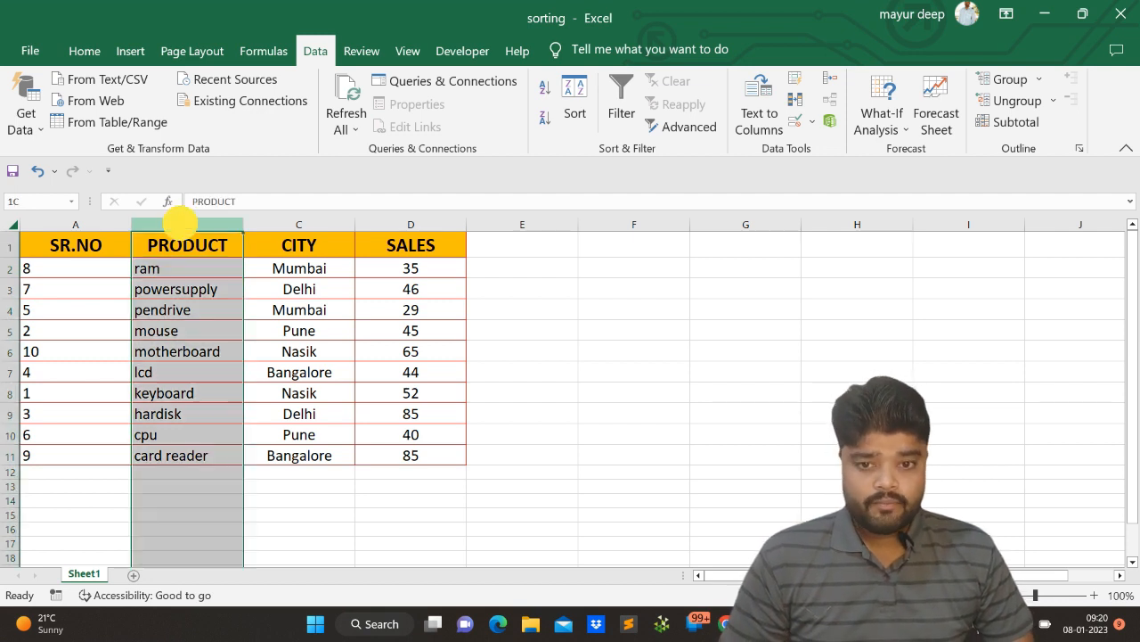
click(251, 366)
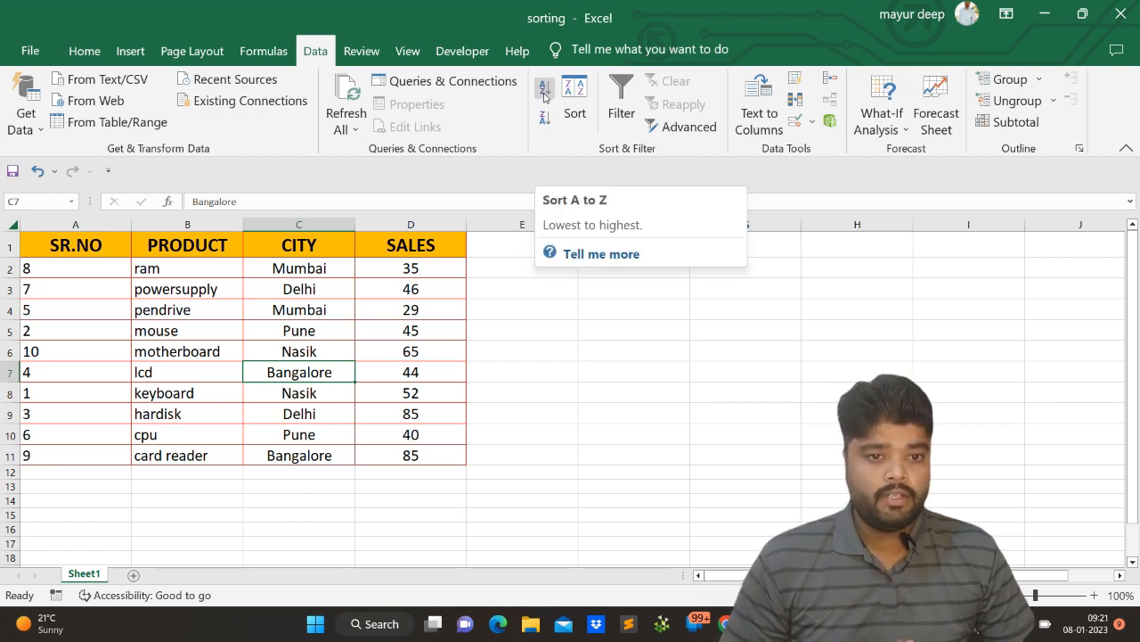
click(443, 332)
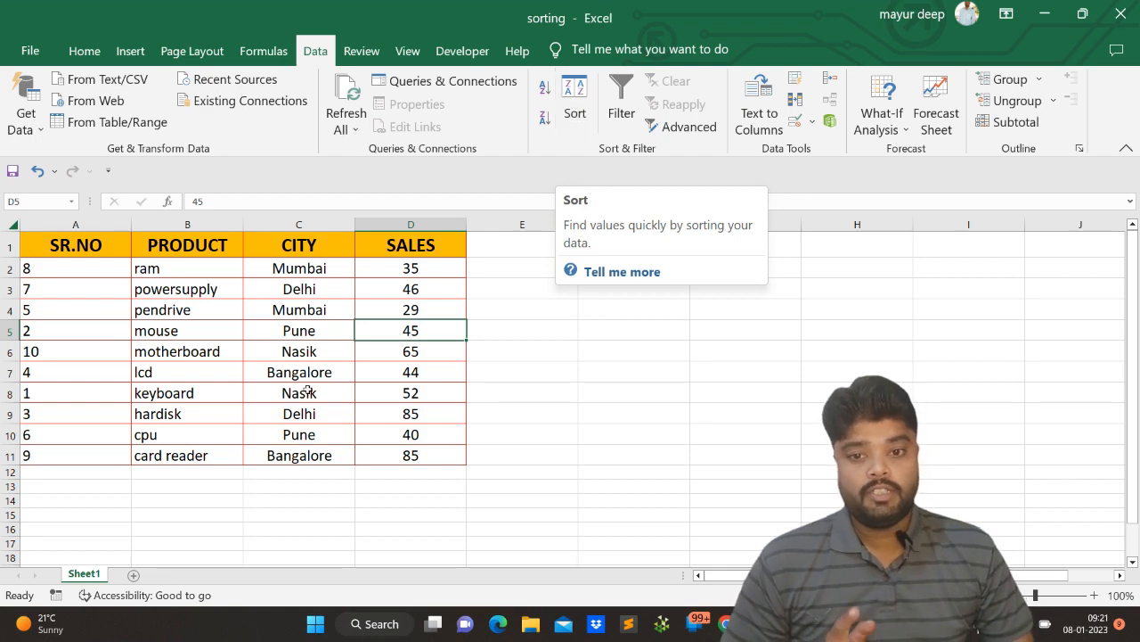
click(233, 373)
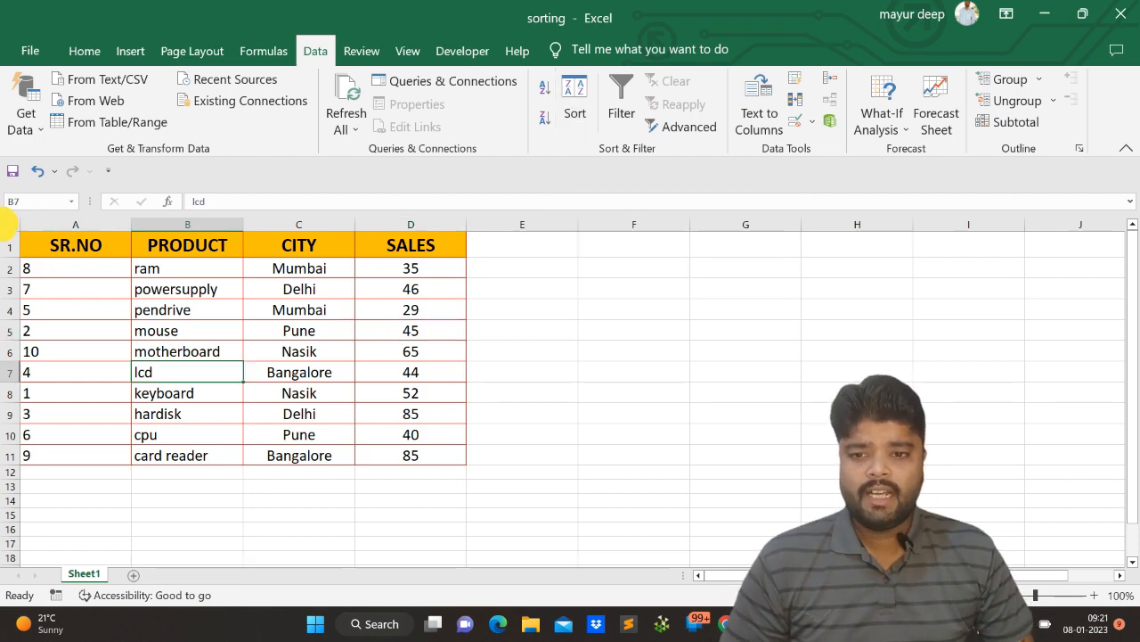
- Open the custom sort settings for the whole table A1:D11 and review the columns available to sort by
click(9, 226)
click(38, 246)
drag(73, 304, 387, 448)
click(573, 98)
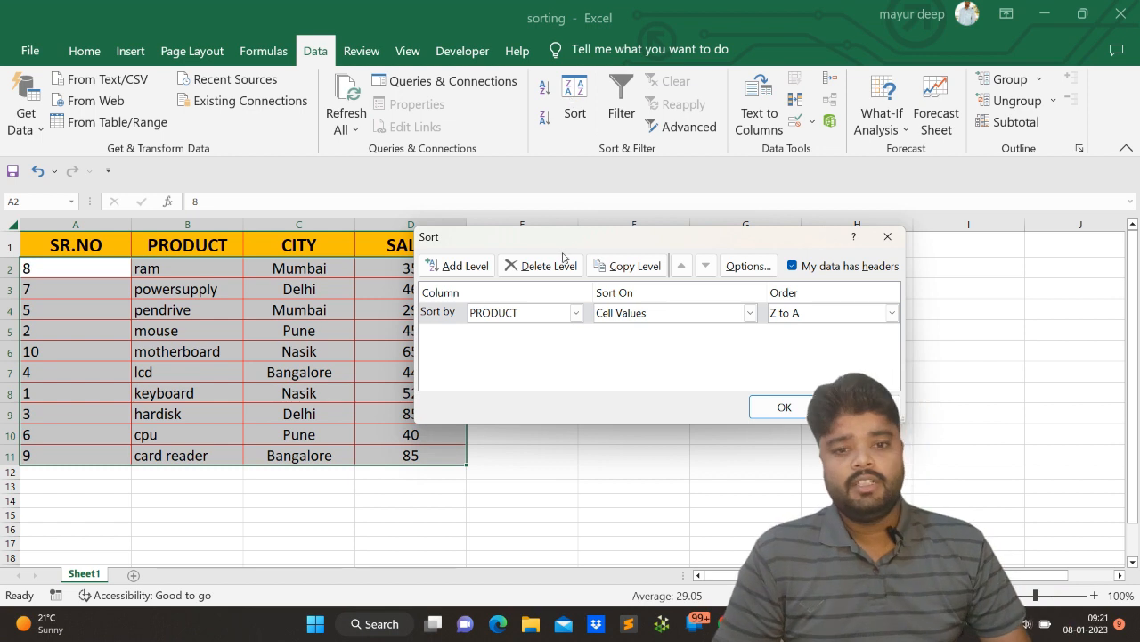
drag(527, 234, 442, 170)
click(490, 251)
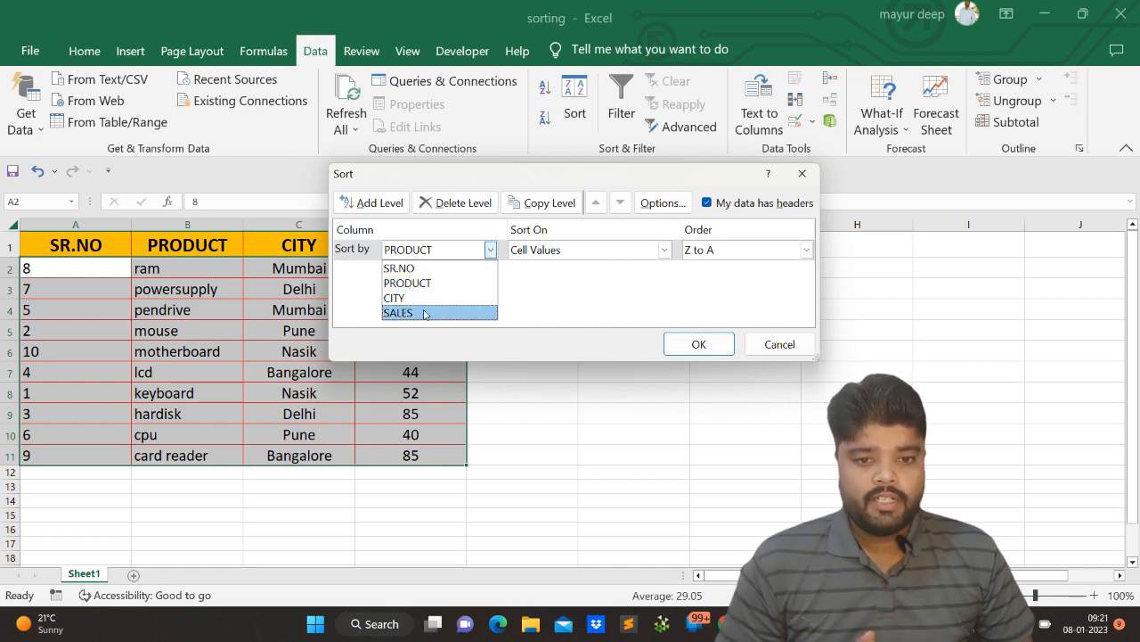
click(597, 284)
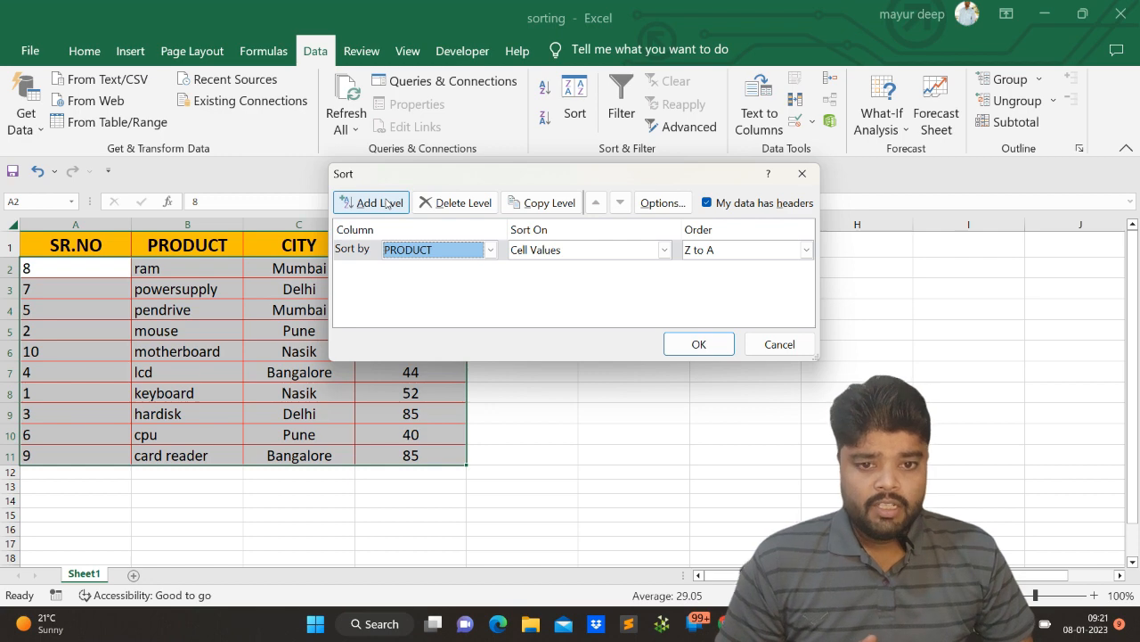
drag(423, 171, 524, 129)
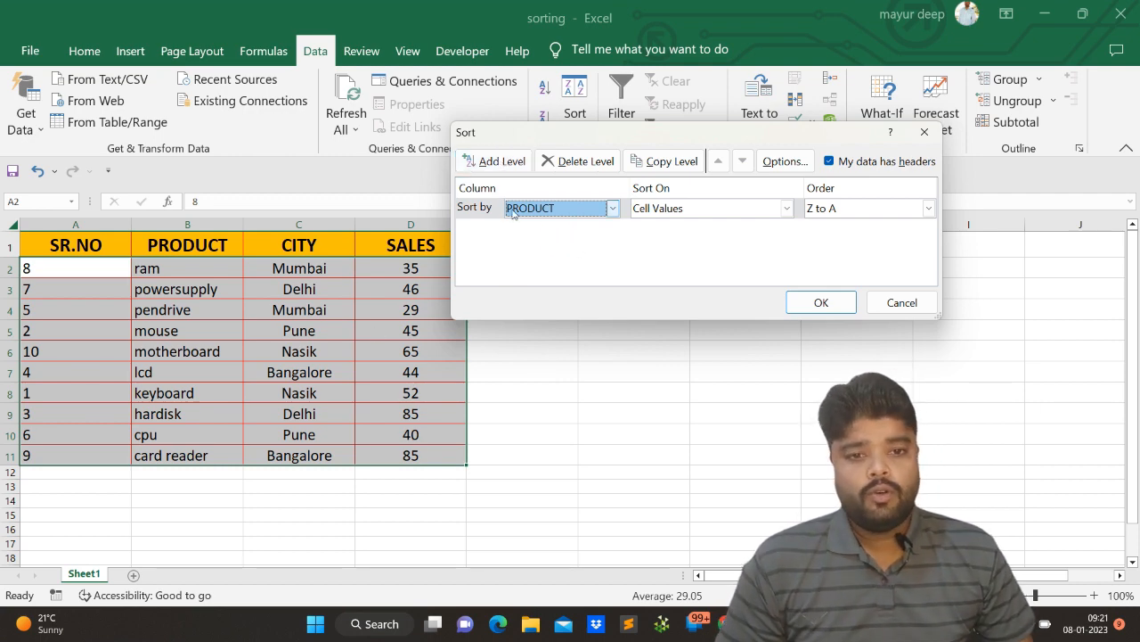
- Set the first sort level to the PRODUCT column in A to Z order
click(614, 210)
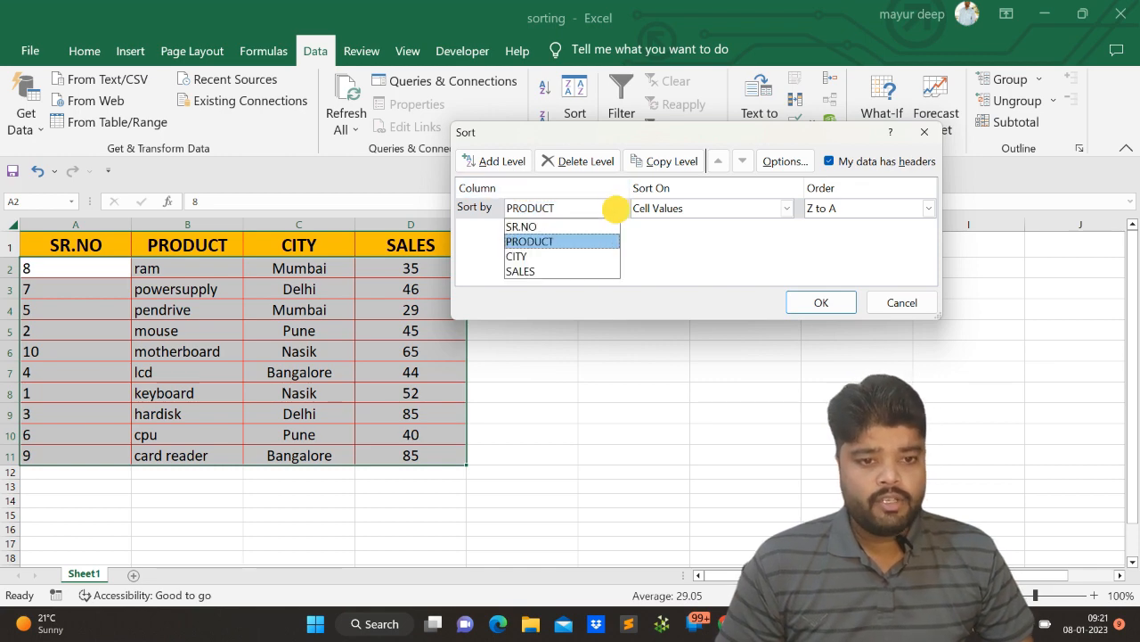
click(564, 241)
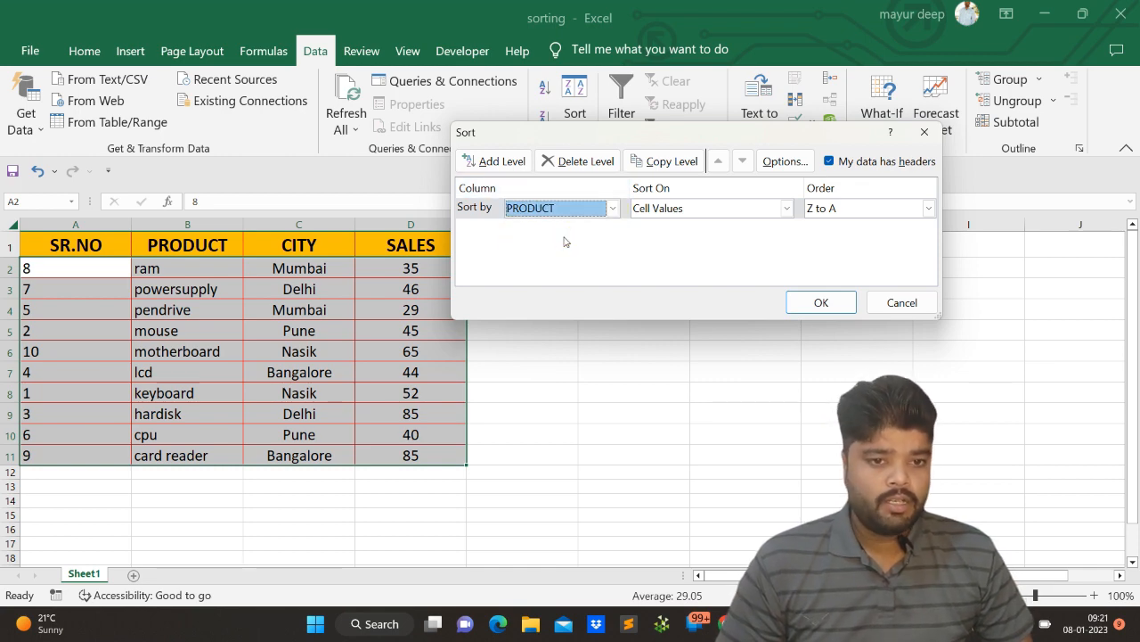
click(847, 211)
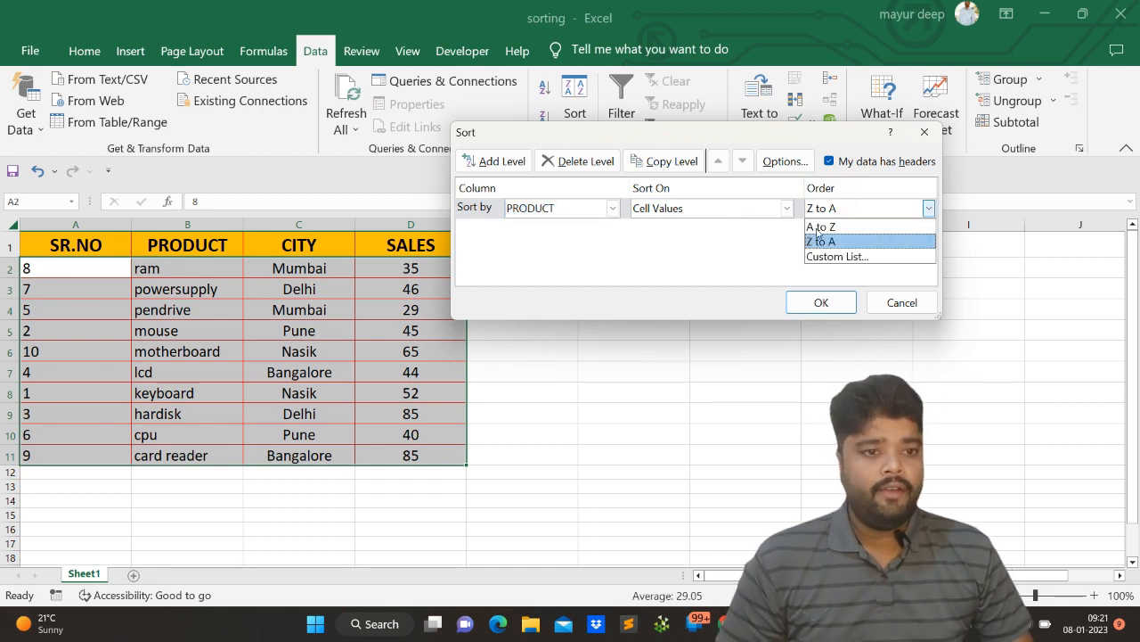
click(818, 226)
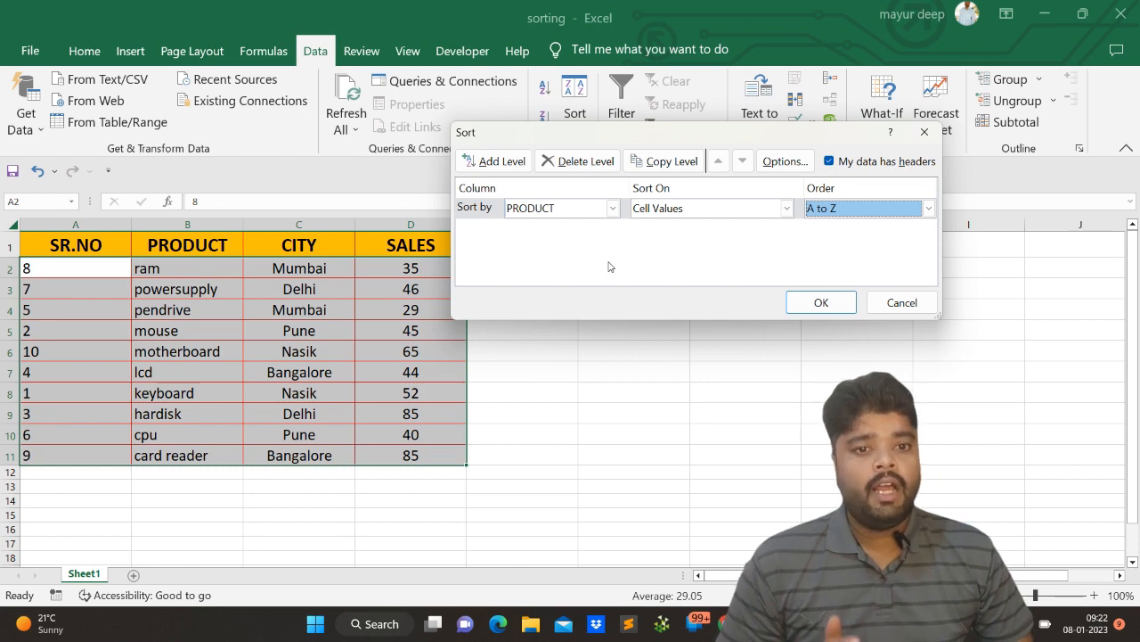
- Add a second sort level that sorts by the CITY column
click(520, 175)
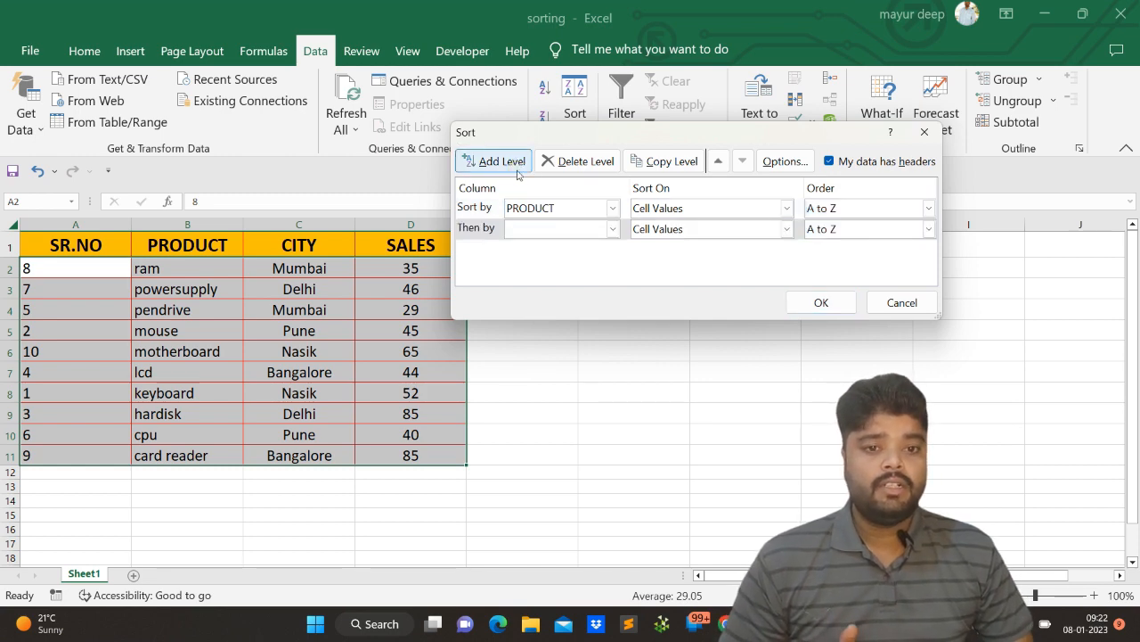
click(612, 229)
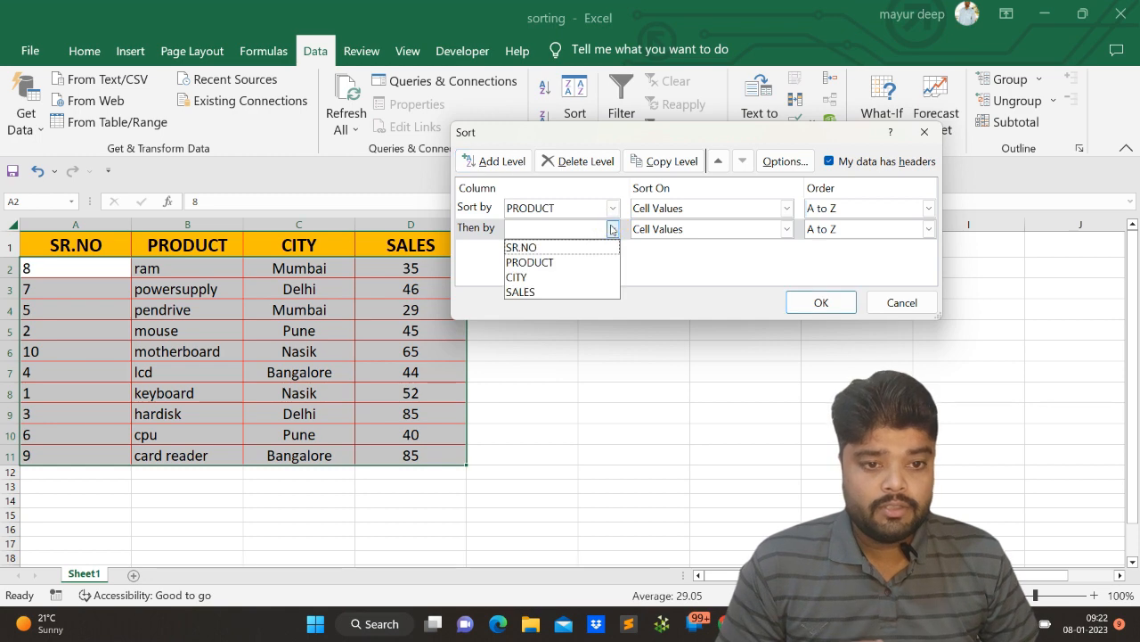
click(580, 277)
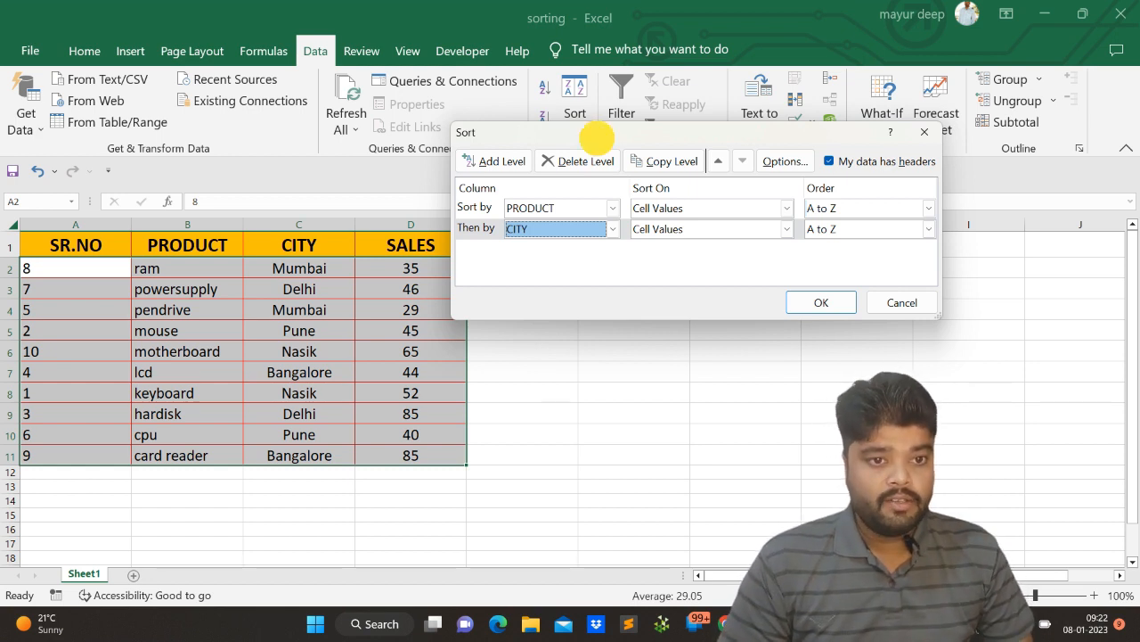
drag(603, 139, 652, 148)
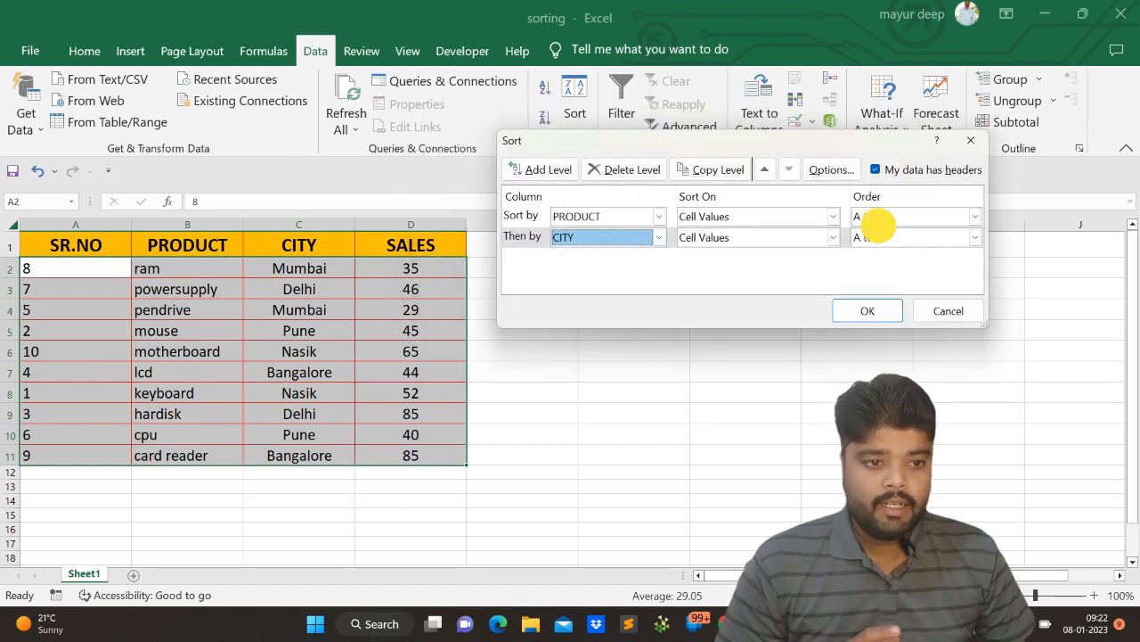
- Set the PRODUCT level's order to Z to A, apply the two-level sort and check the CITY column
click(873, 216)
click(869, 249)
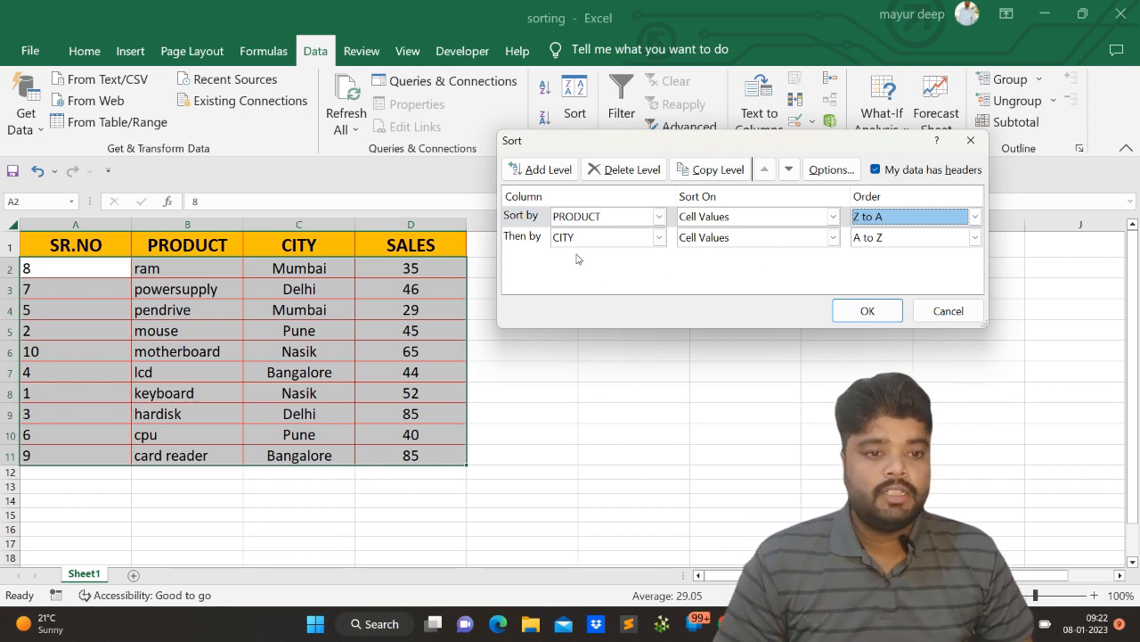
click(869, 311)
click(324, 330)
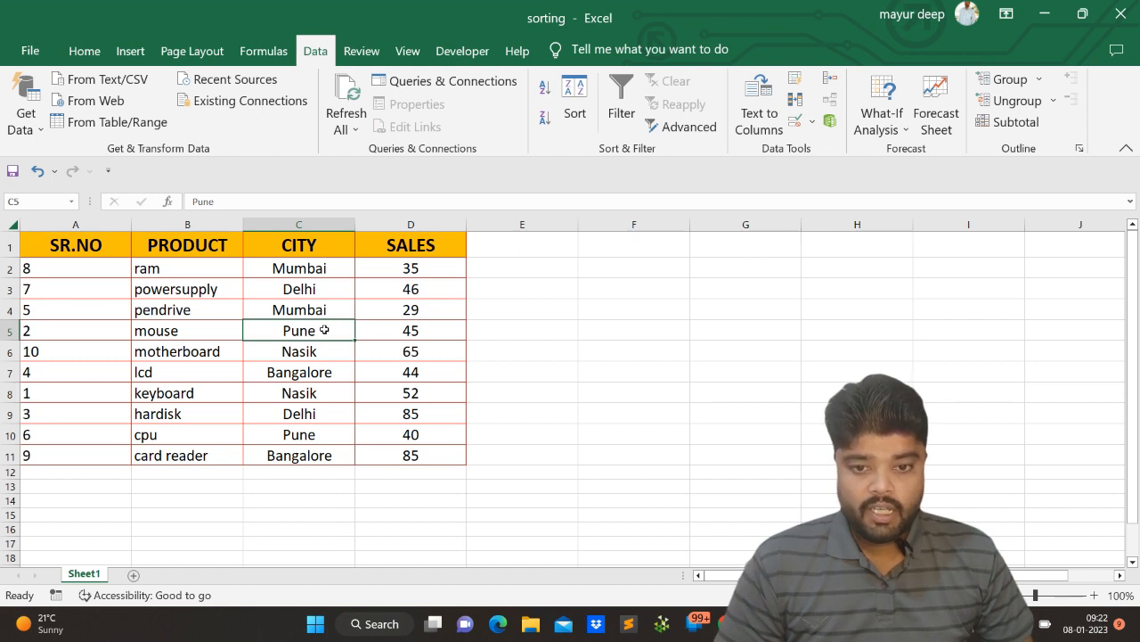
click(316, 270)
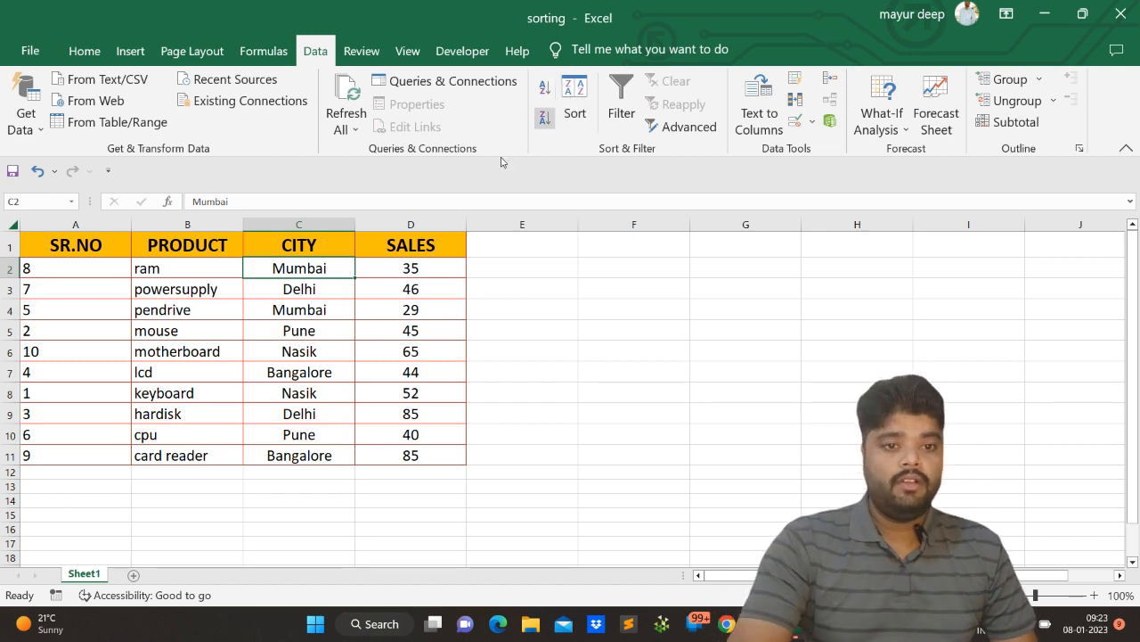
- Sort the whole table again with the CITY level set to Z to A, and check the order of the cities
key(ctrl+a)
click(574, 102)
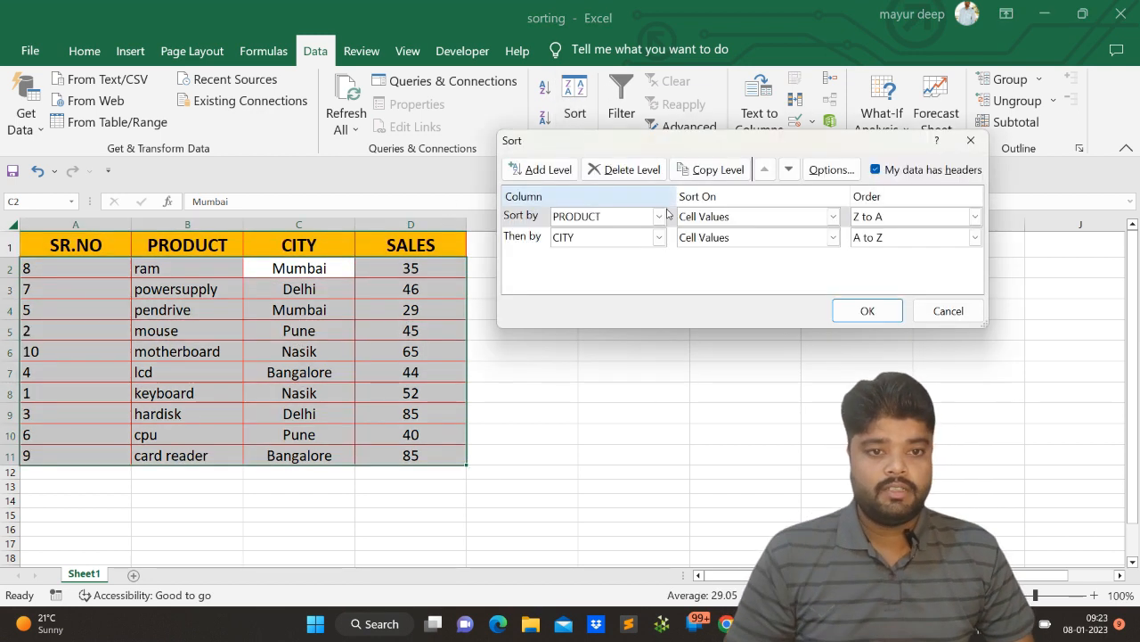
click(888, 240)
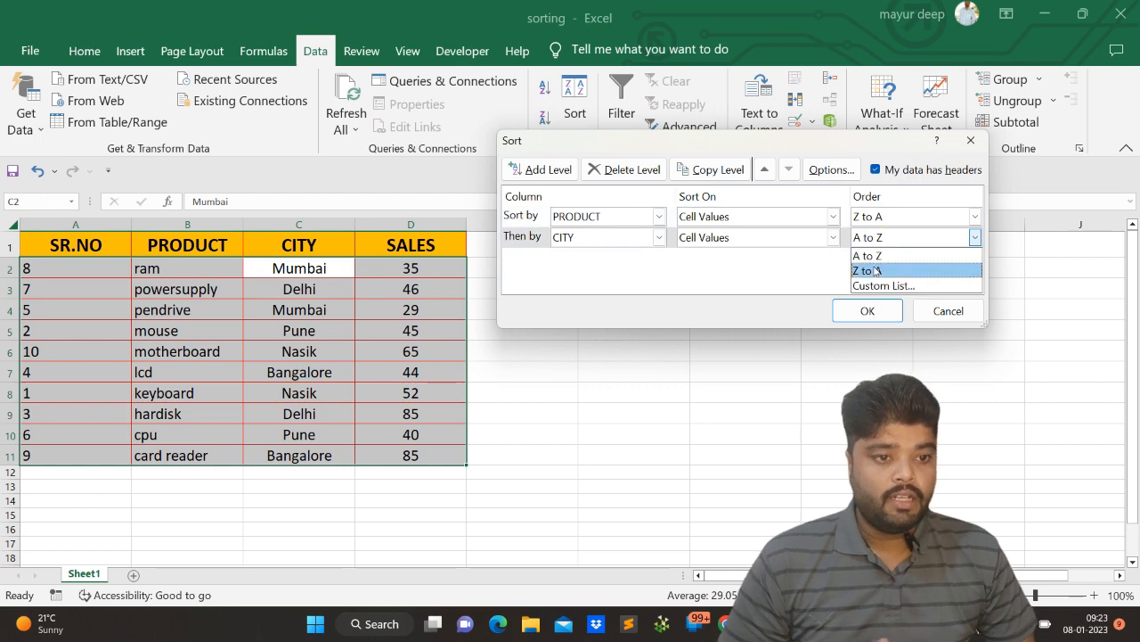
click(882, 266)
click(858, 308)
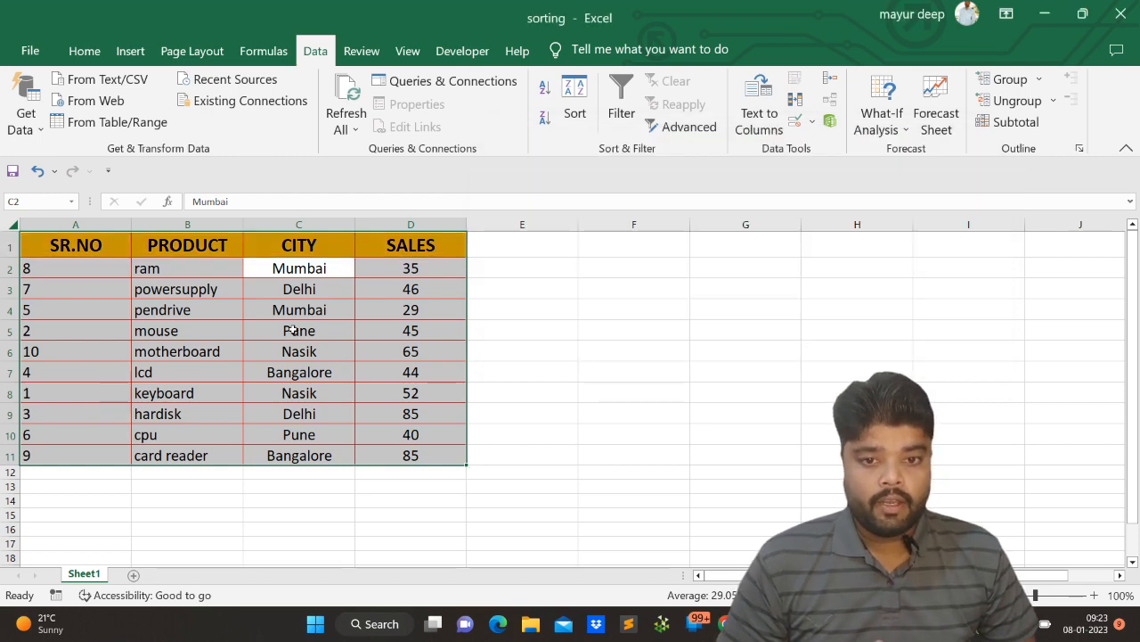
click(293, 329)
click(290, 304)
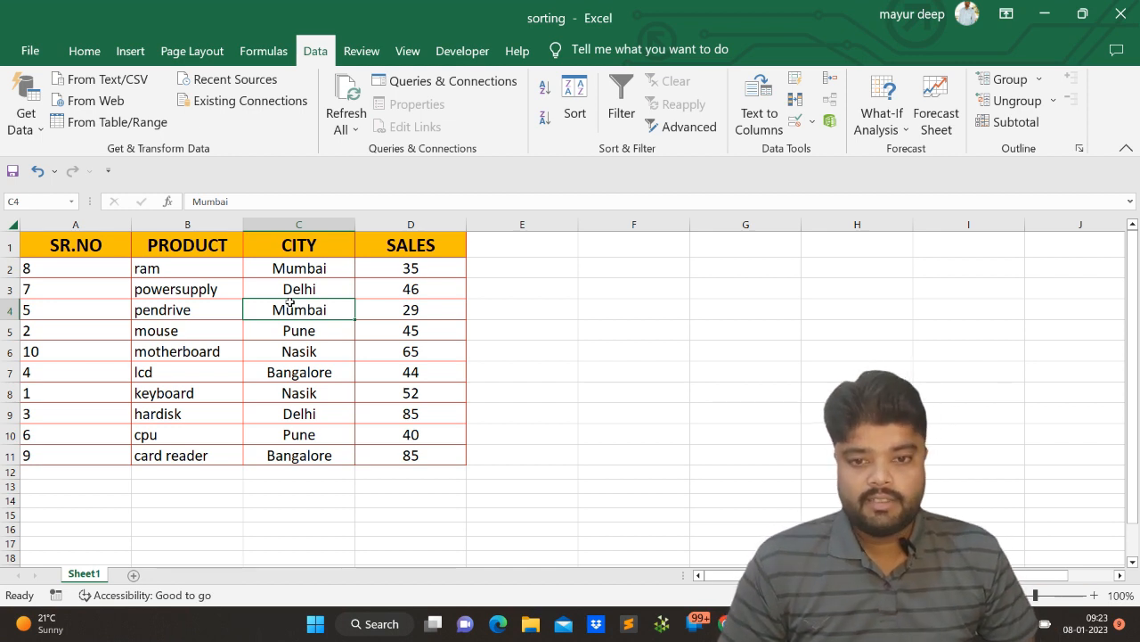
click(273, 265)
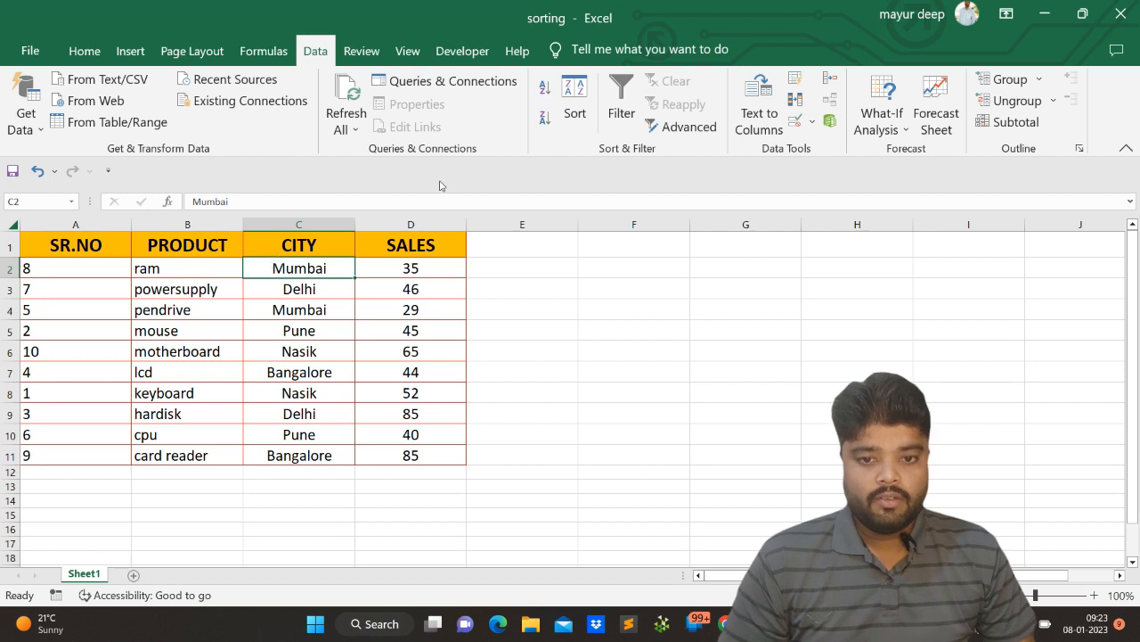
- Undo the recent sorts until the table is back in ascending SR.NO order
click(46, 406)
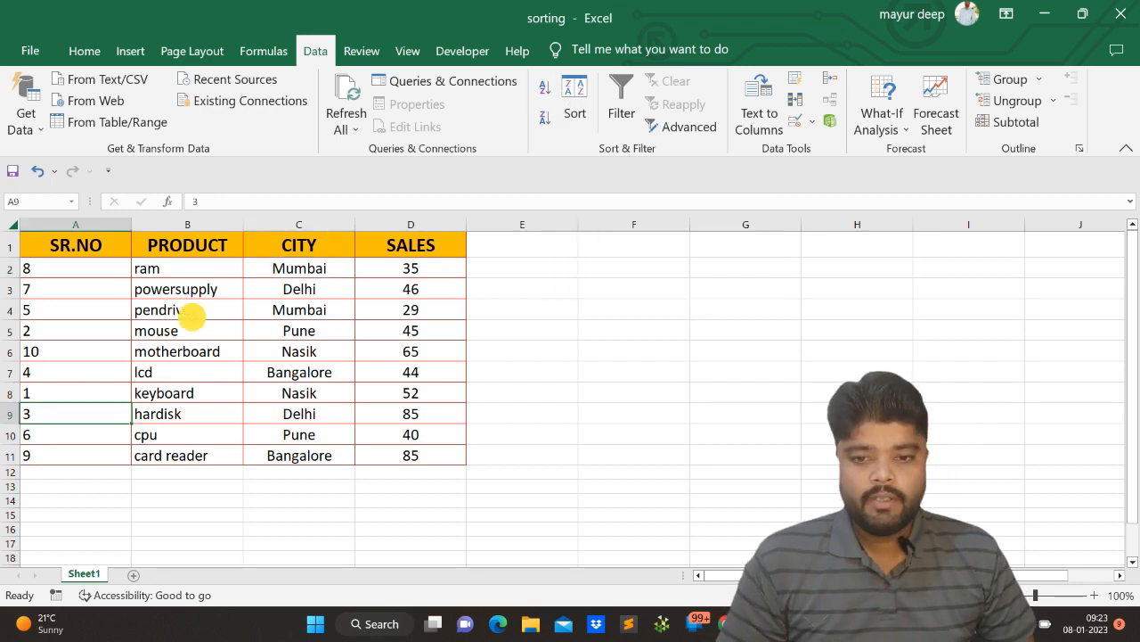
key(ctrl+z)
key(ctrl+z)
key(ctrl+z)
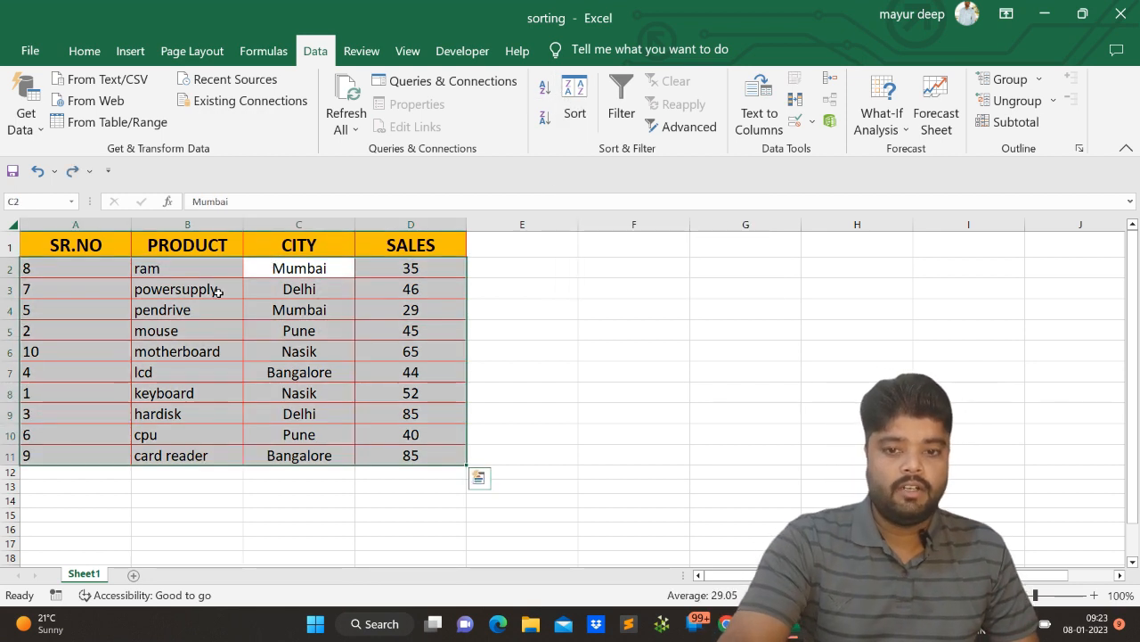
key(ctrl+z)
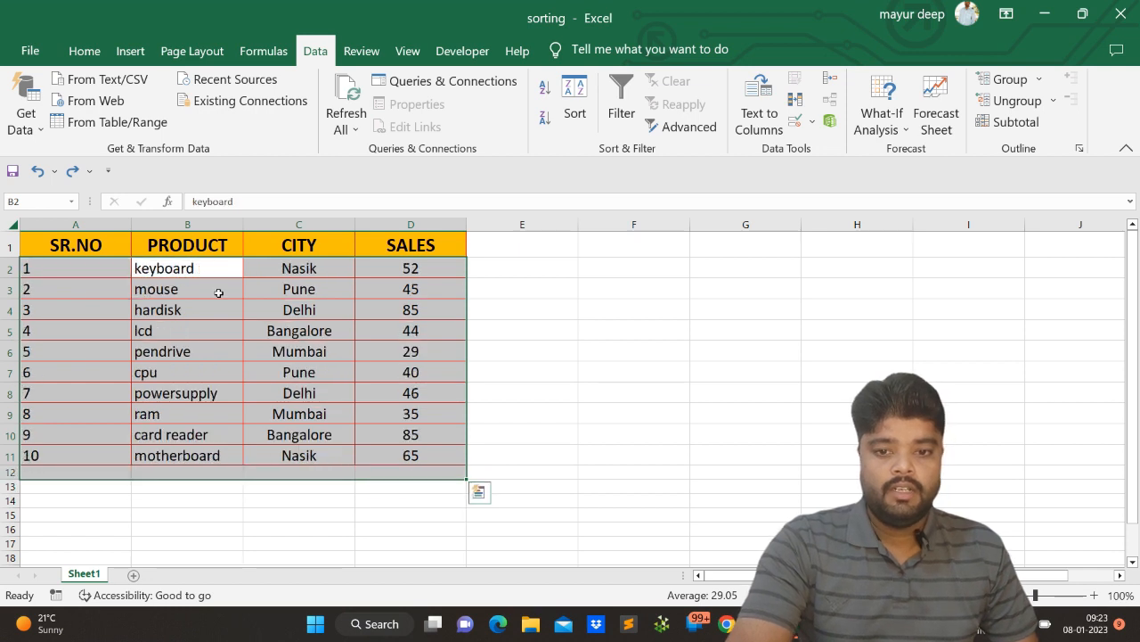
click(219, 293)
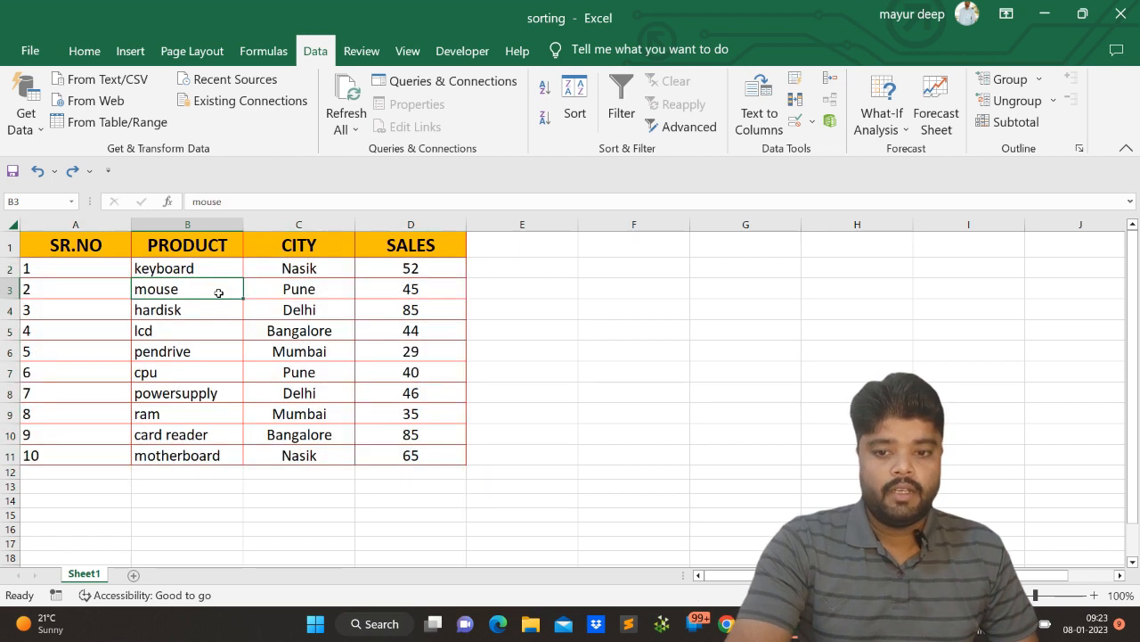
- Start a custom sort of the whole table A1:D11 with PRODUCT in A to Z order as the first level
click(213, 223)
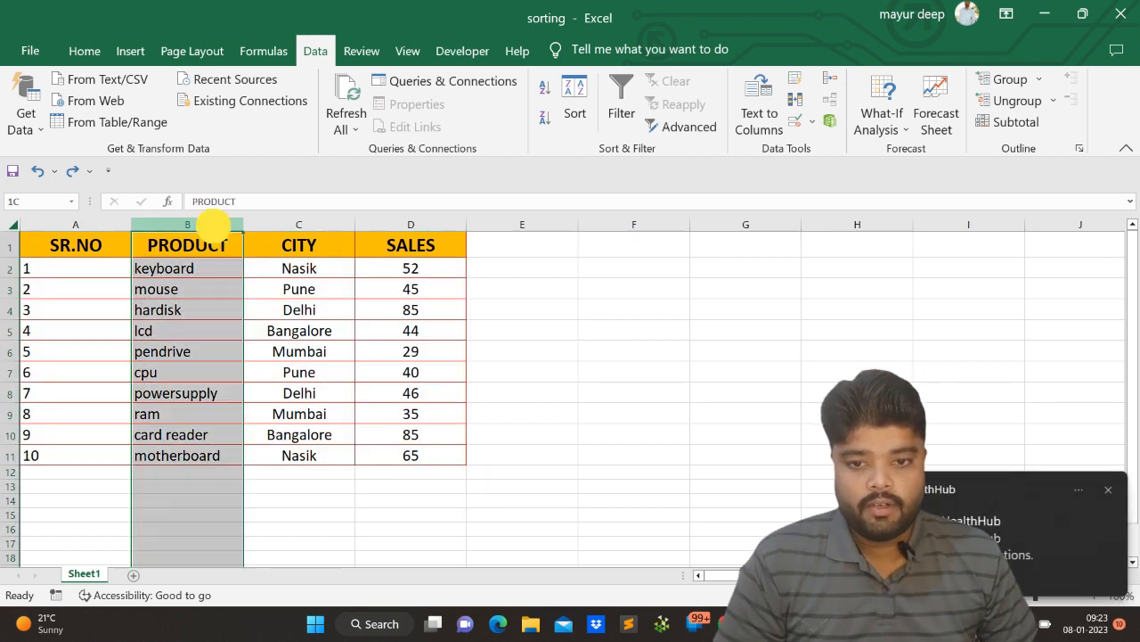
drag(42, 250, 366, 457)
click(572, 103)
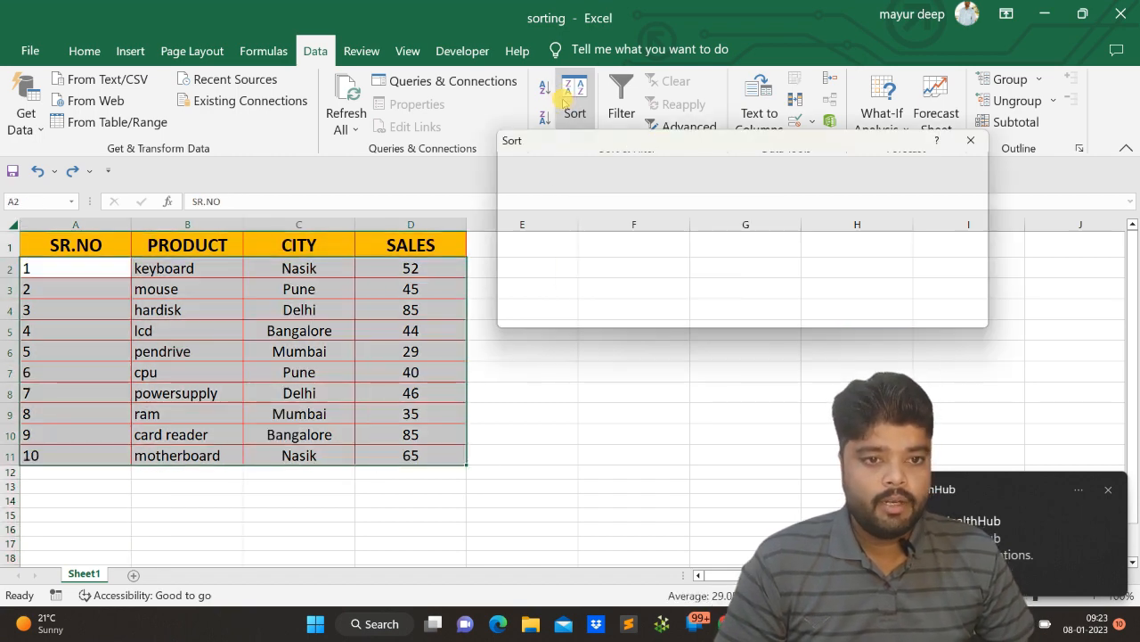
click(658, 217)
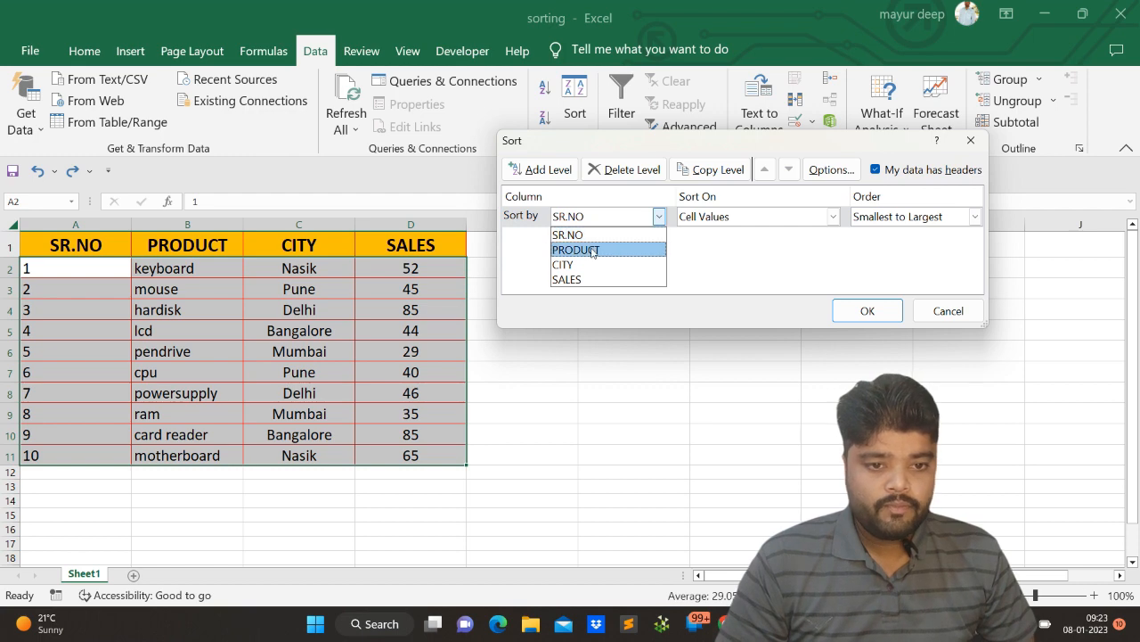
click(593, 249)
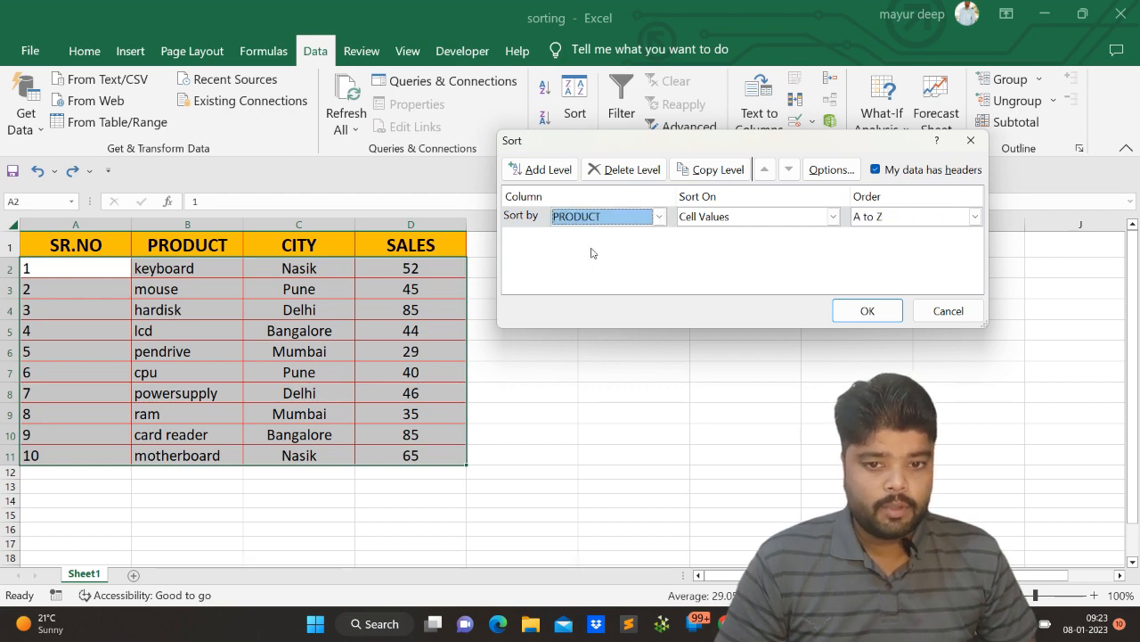
click(880, 221)
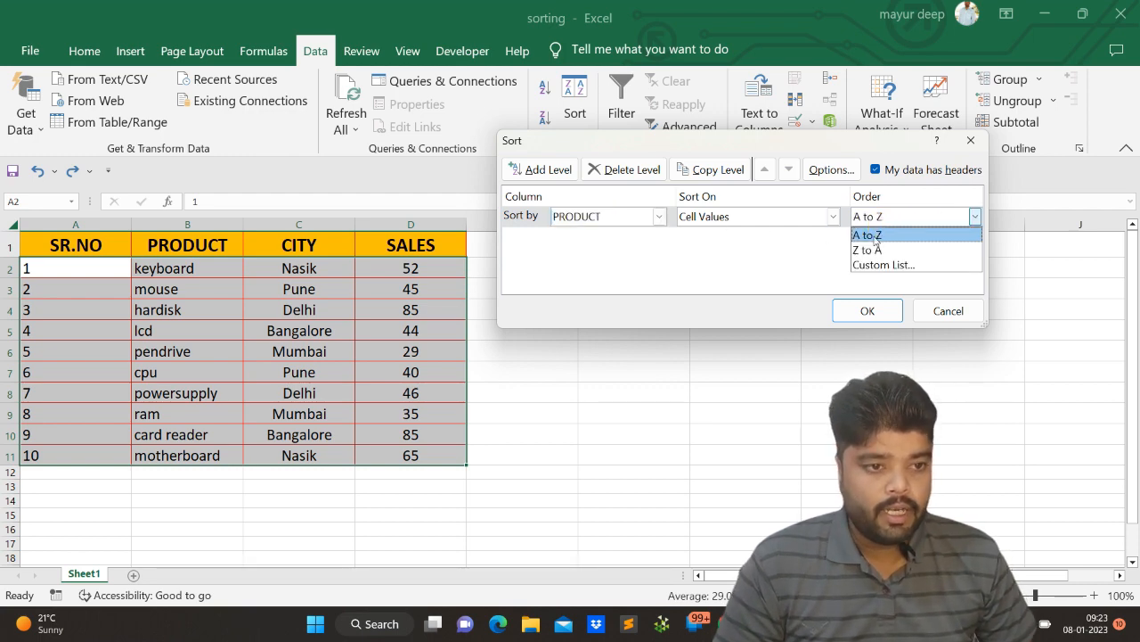
click(876, 236)
- Add a second sort level by SALES below the PRODUCT level
click(520, 171)
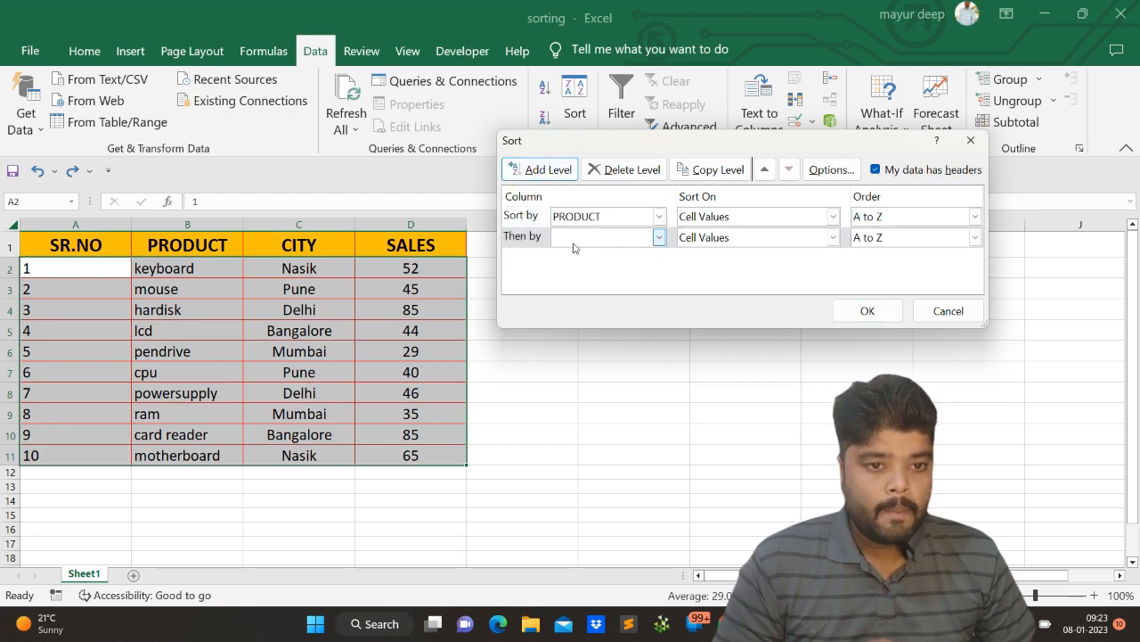
click(658, 237)
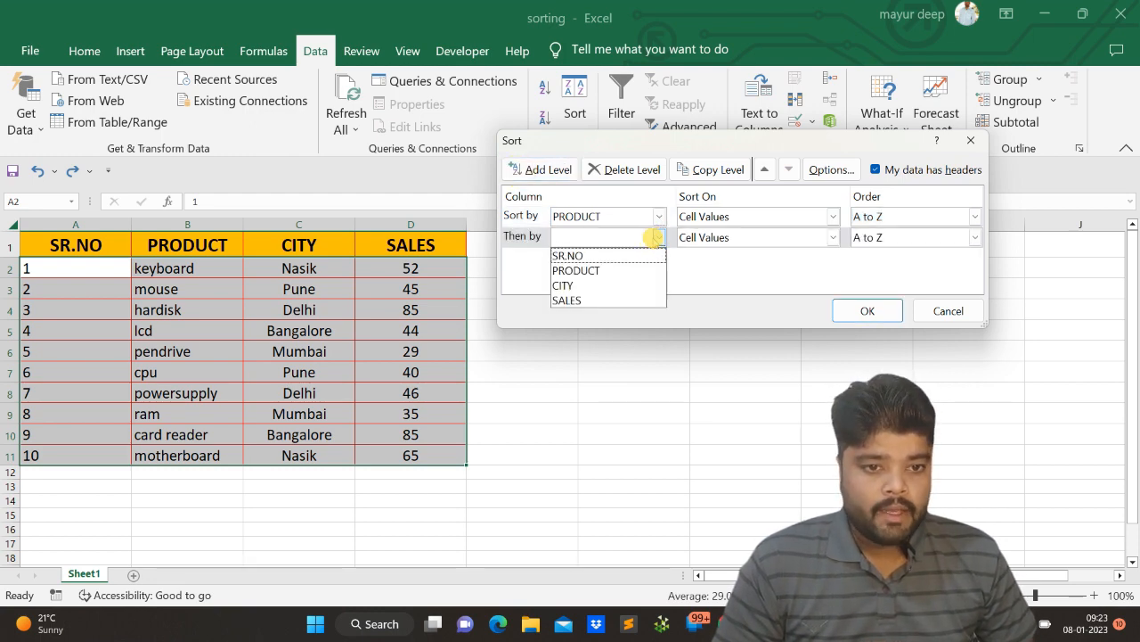
click(575, 301)
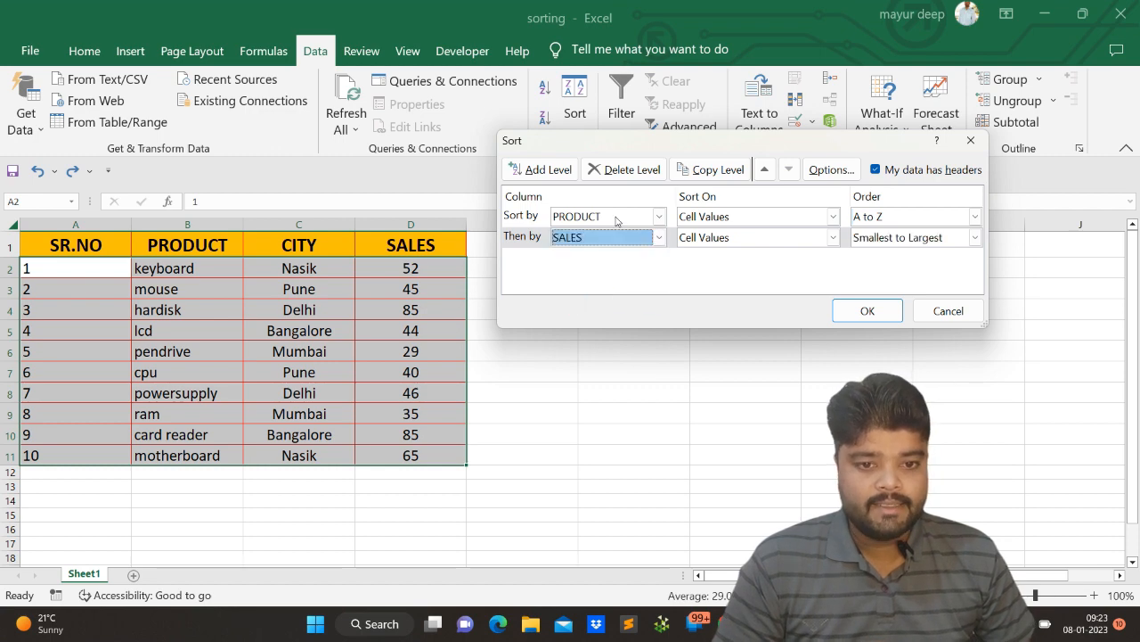
drag(665, 136, 655, 113)
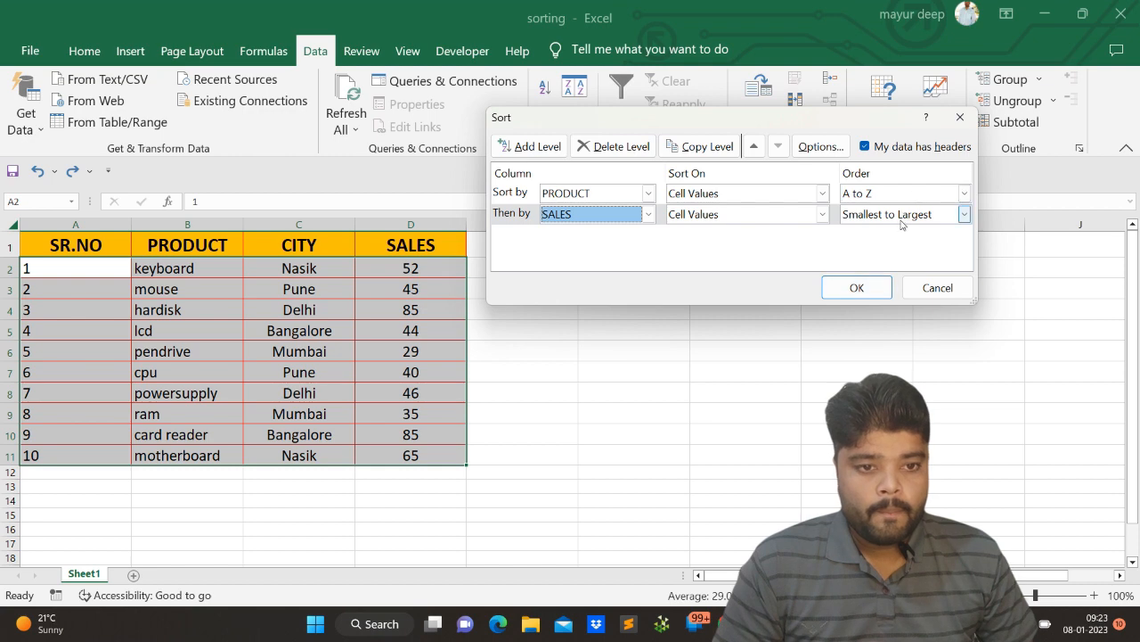
- Keep the SALES level's order at Smallest to Largest and apply the two-level sort to the table
click(964, 213)
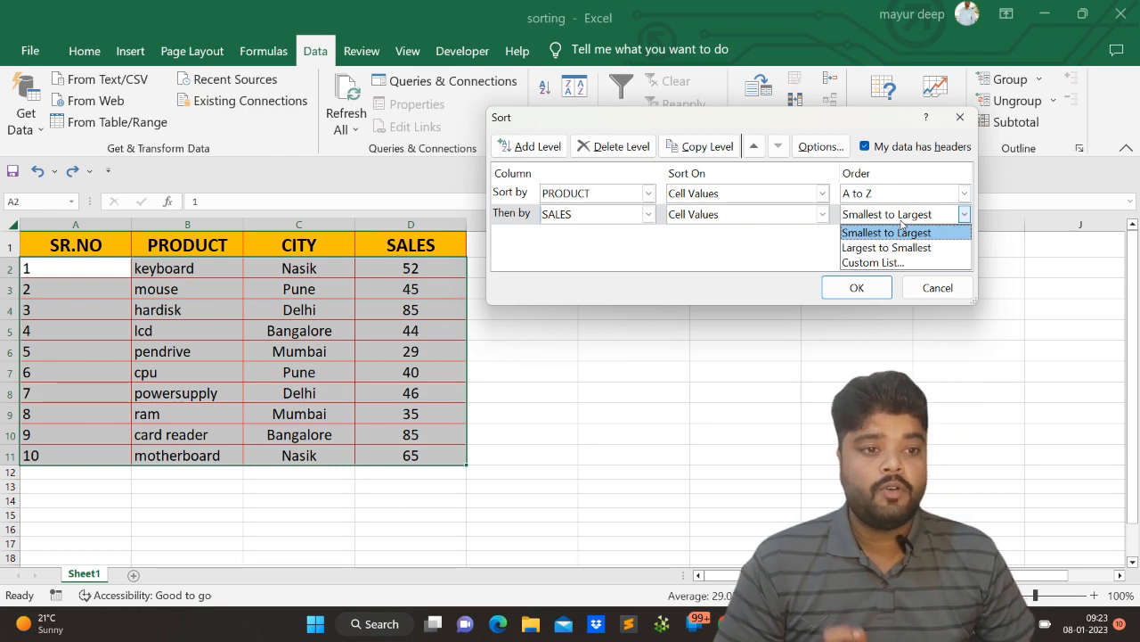
click(644, 198)
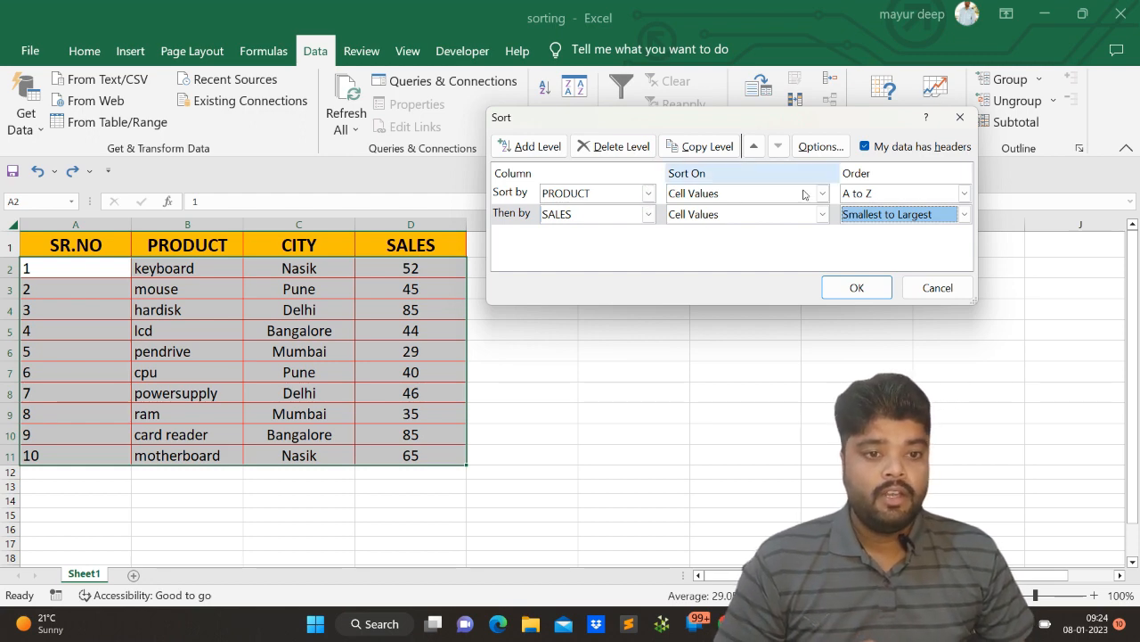
click(856, 214)
click(872, 233)
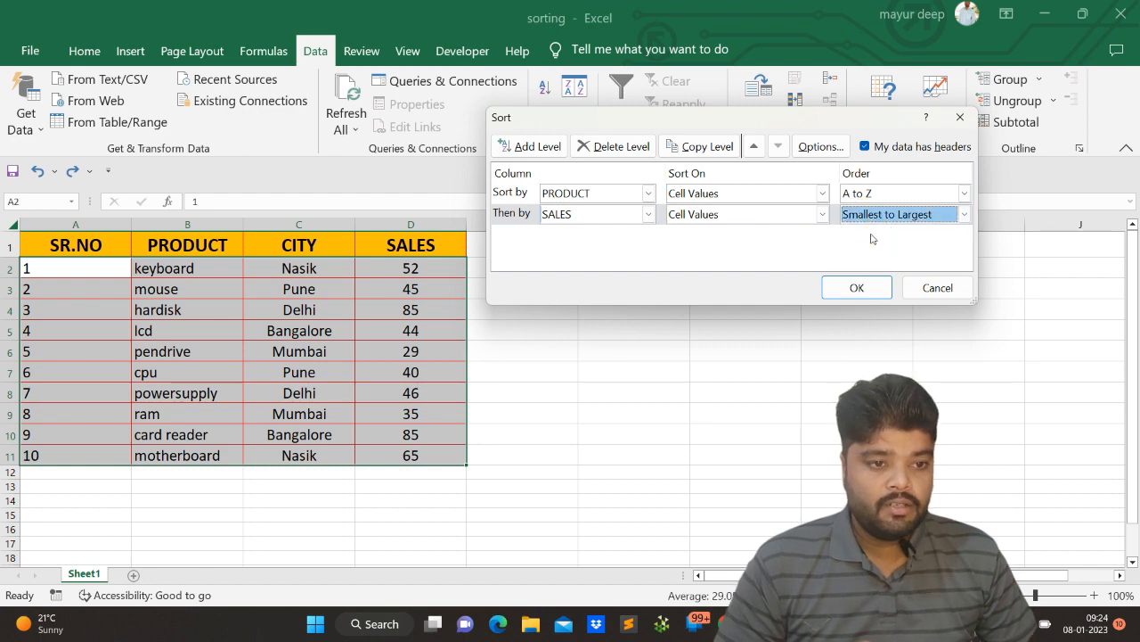
click(865, 216)
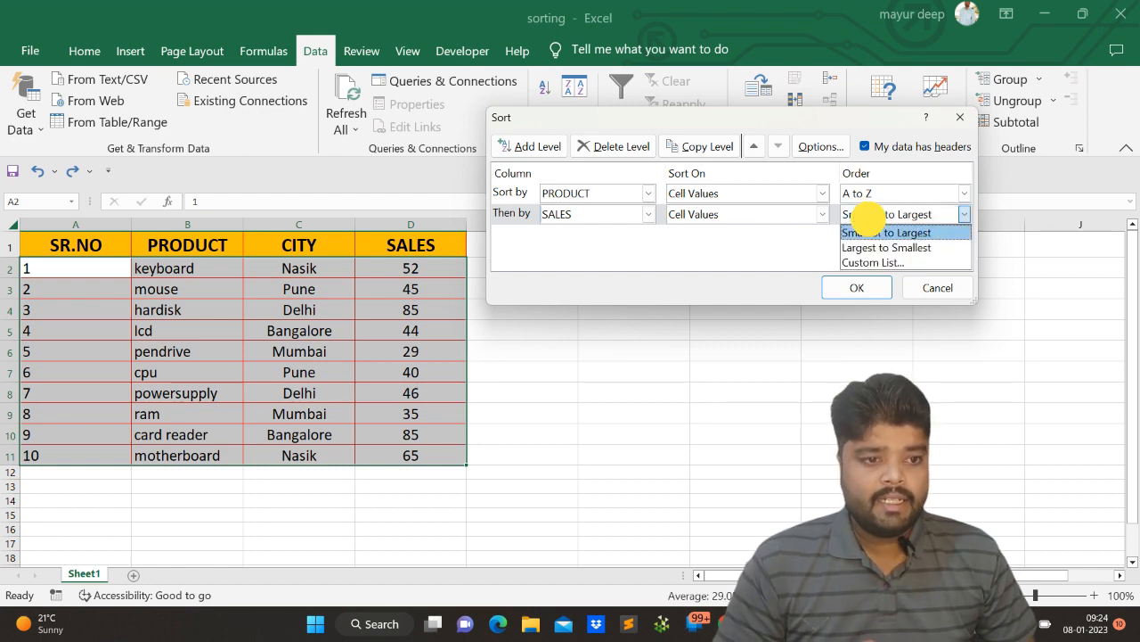
click(797, 250)
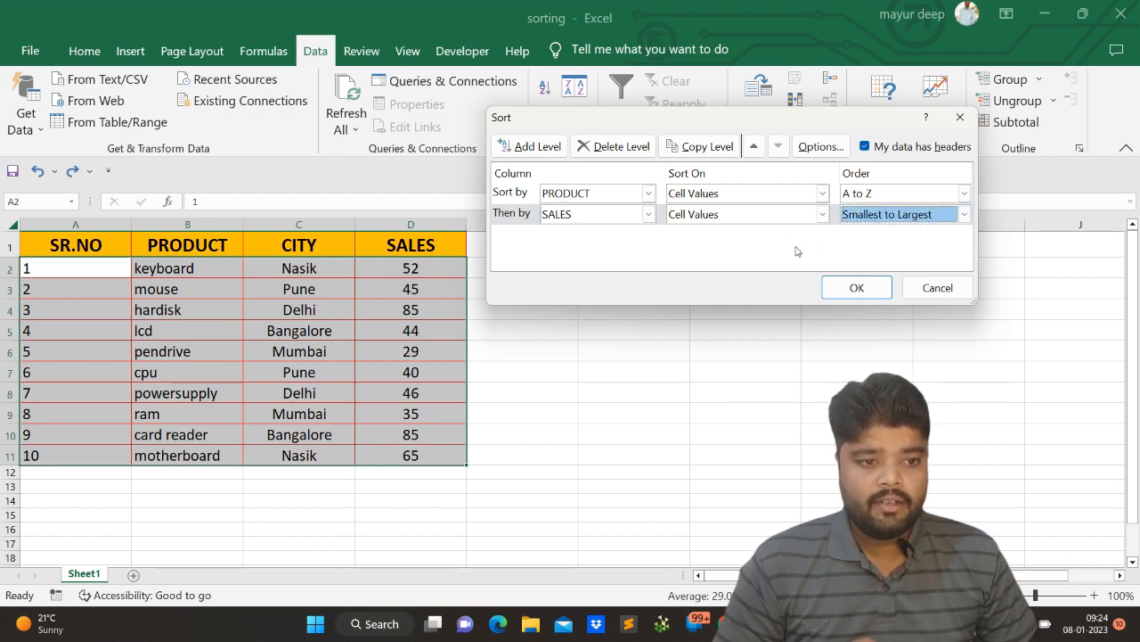
click(836, 287)
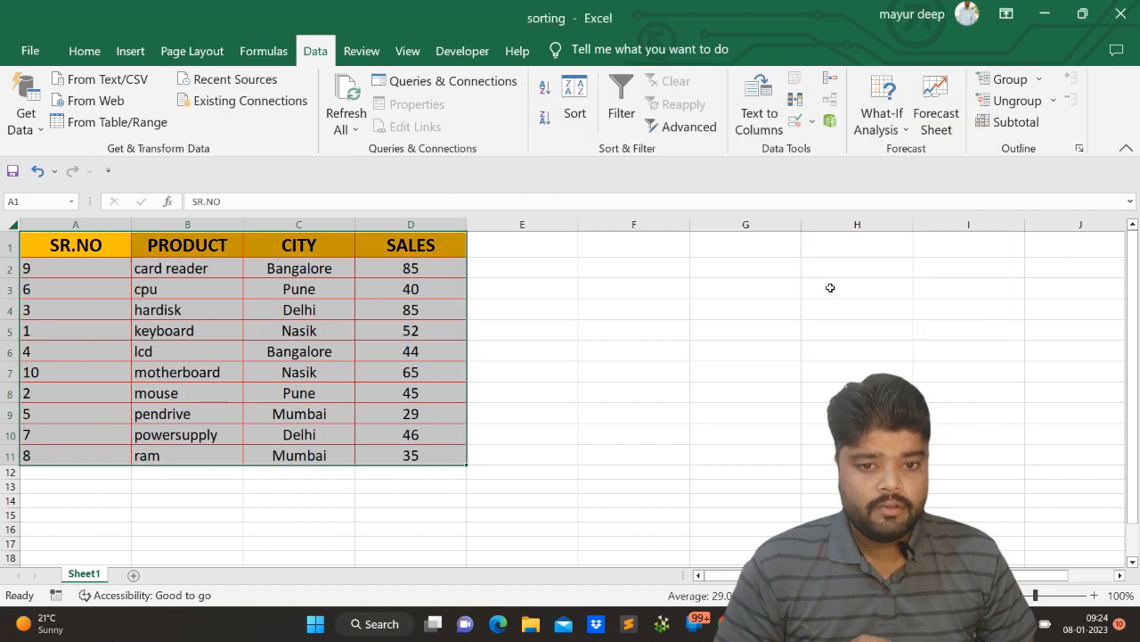
- Check the sorted products, cities and sales, and review the sort levels set for the whole table
click(174, 264)
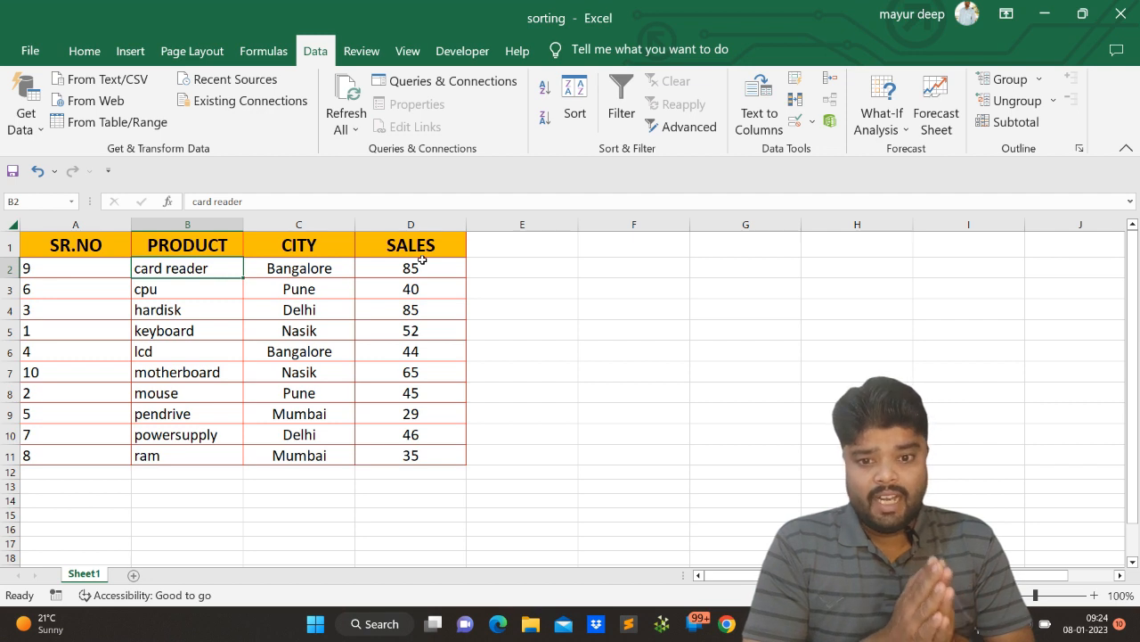
click(283, 267)
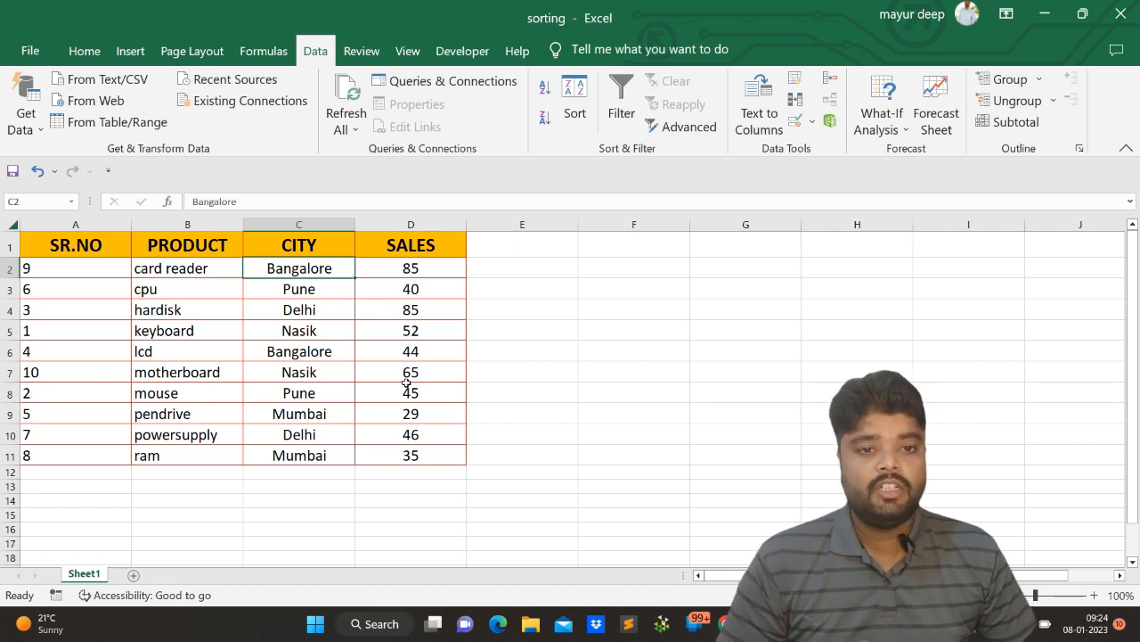
click(233, 364)
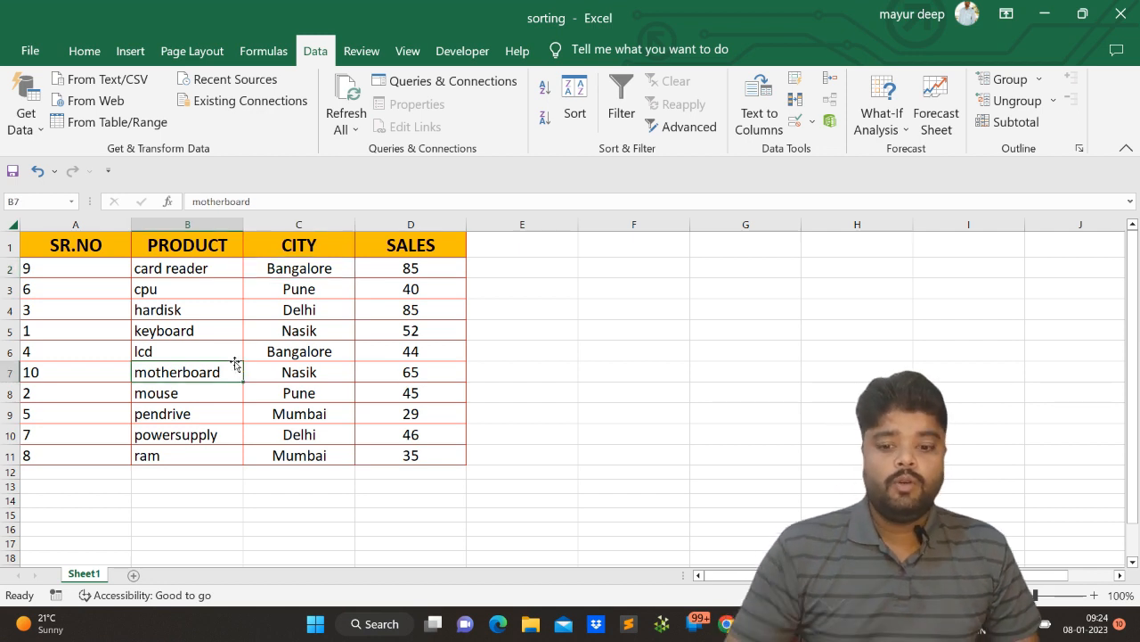
key(ctrl+a)
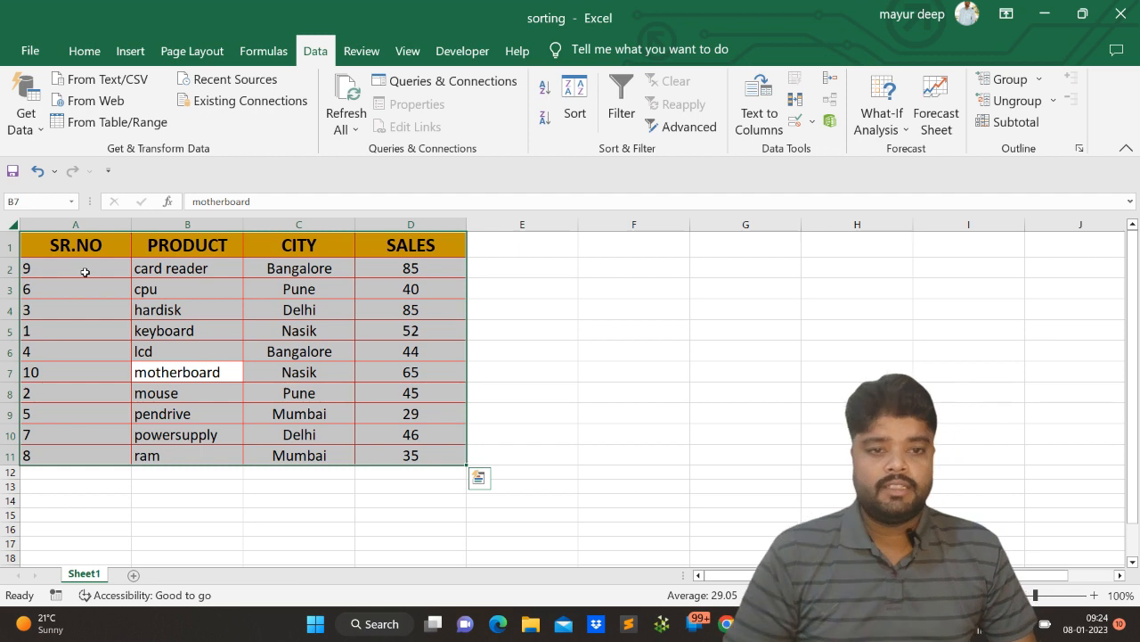
click(572, 107)
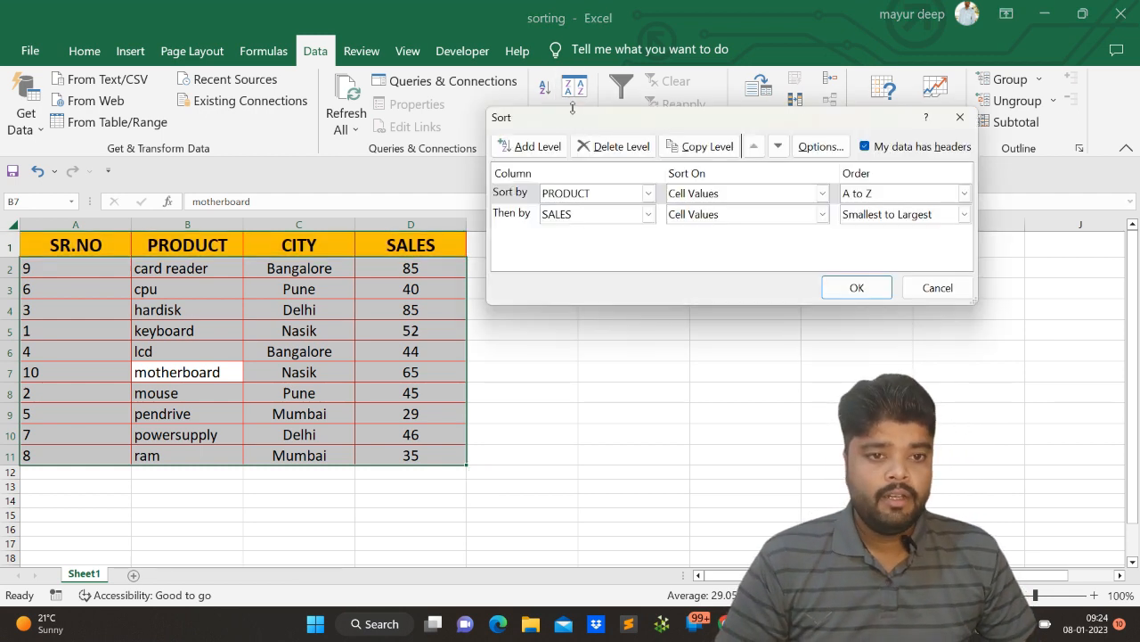
click(961, 117)
- Undo the sort by PRODUCT and SALES
click(334, 414)
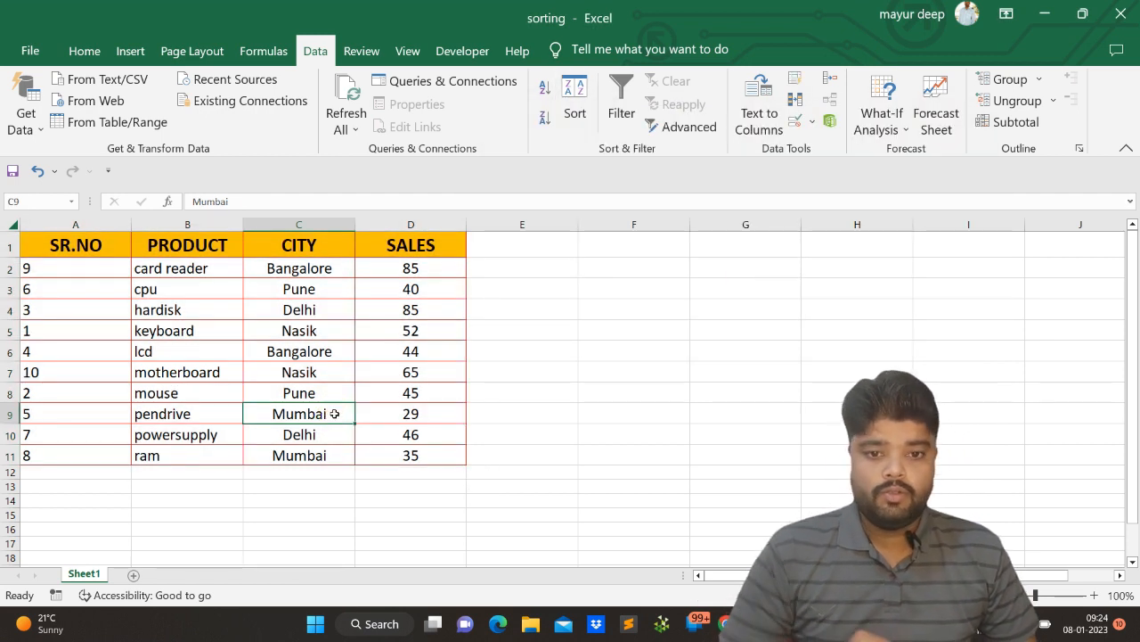
key(ctrl+z)
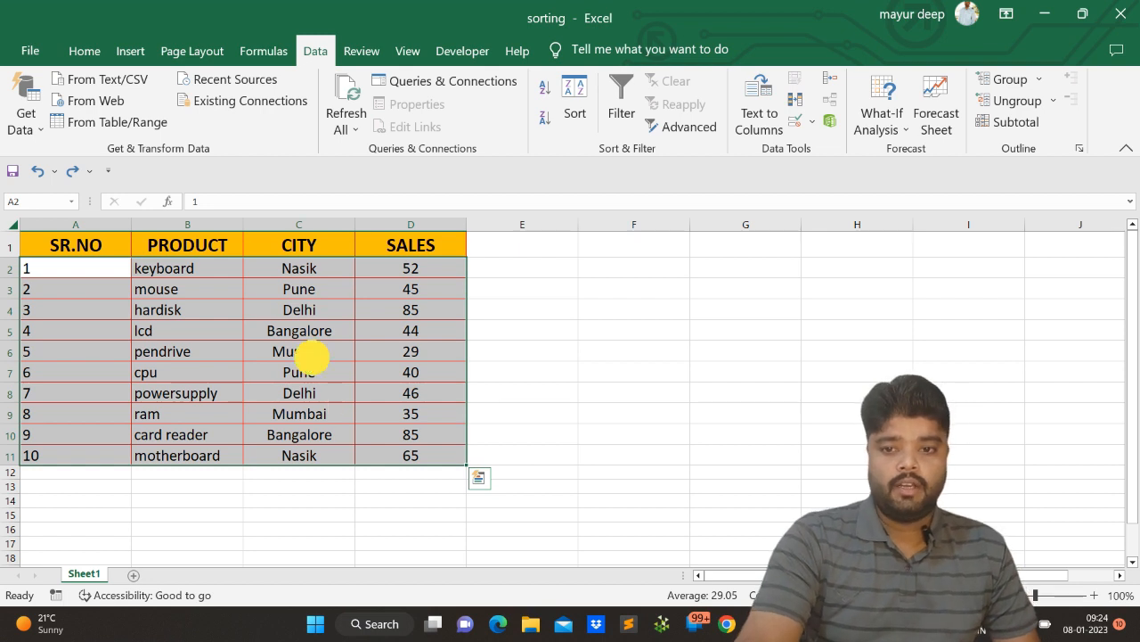
click(306, 353)
- Start a custom sort of the whole table A1:D11 by PRODUCT in A to Z order
drag(44, 245, 416, 465)
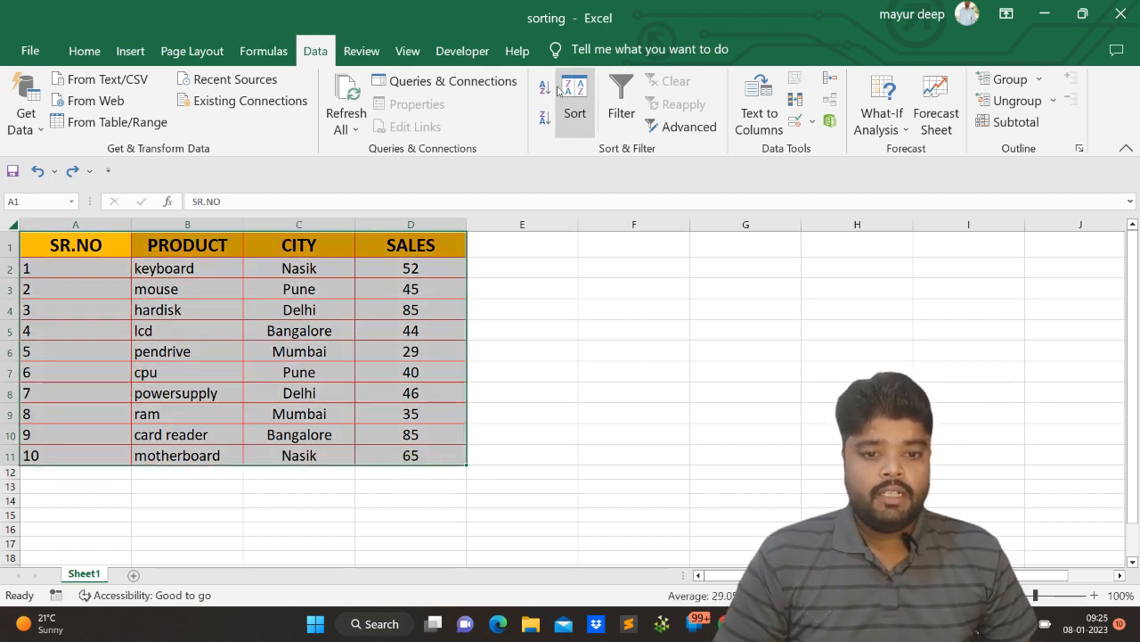
click(575, 105)
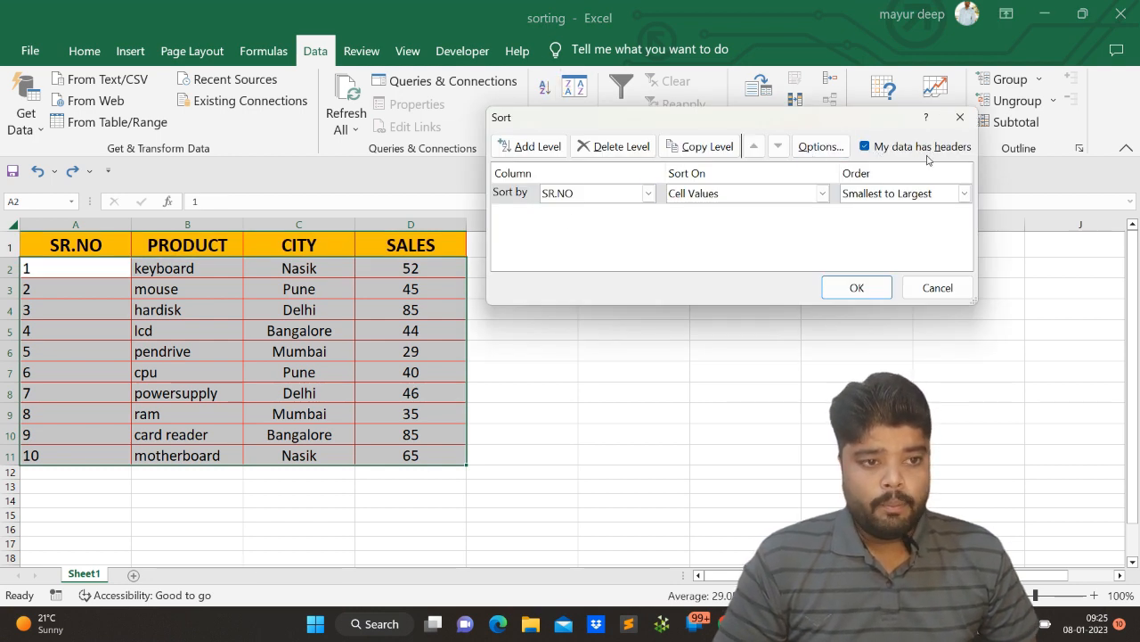
click(593, 194)
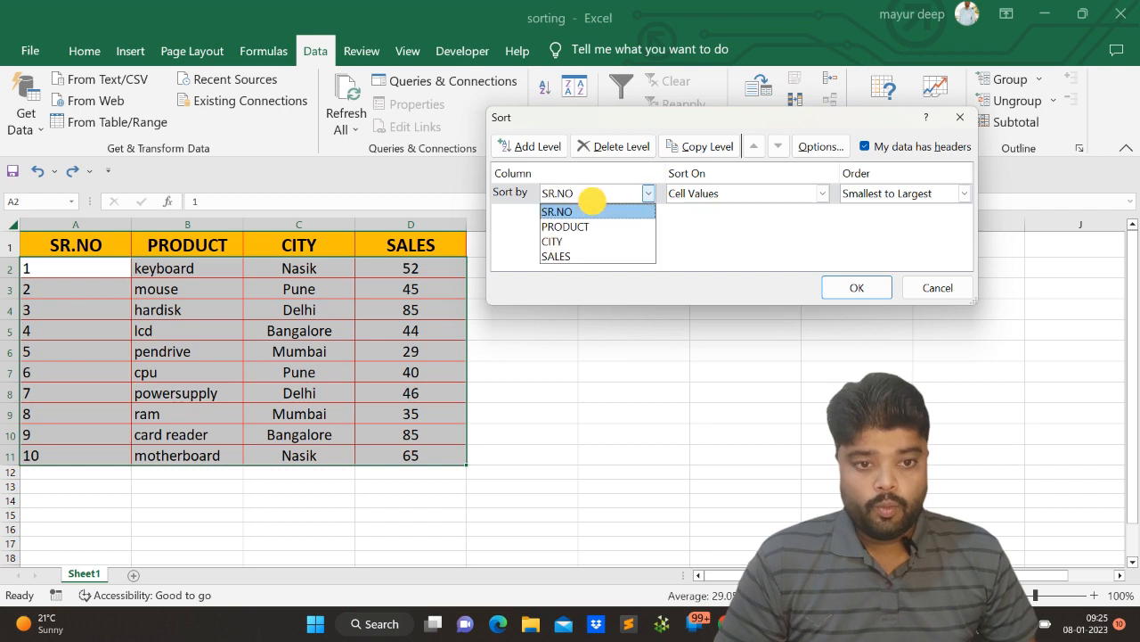
click(578, 227)
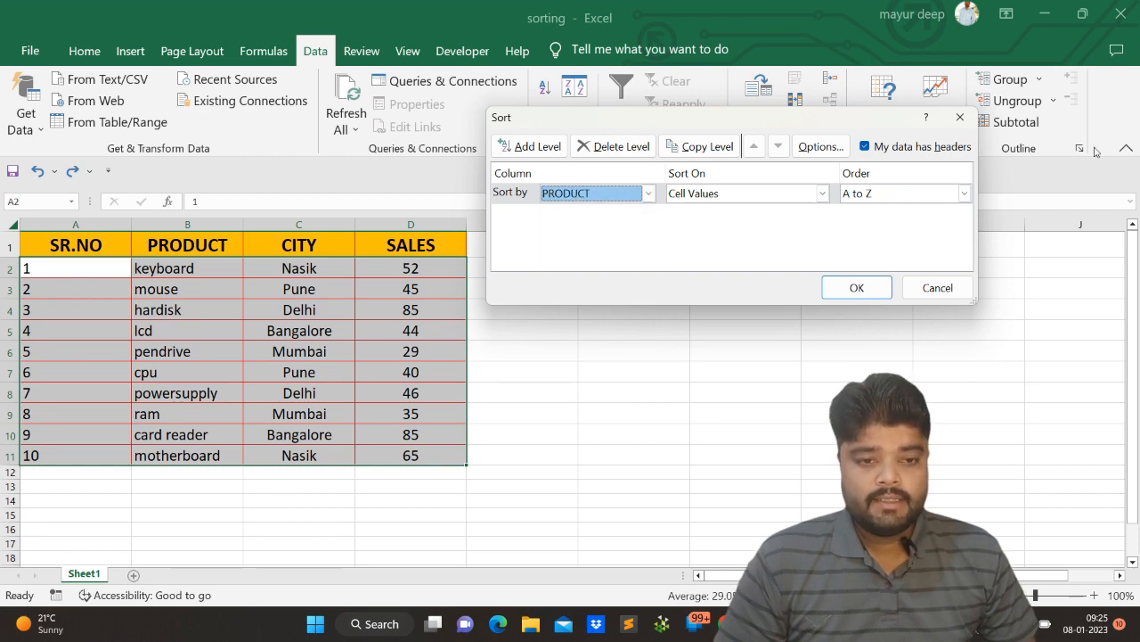
- Apply the sort with the "My data has headers" option turned off, and undo it
click(864, 147)
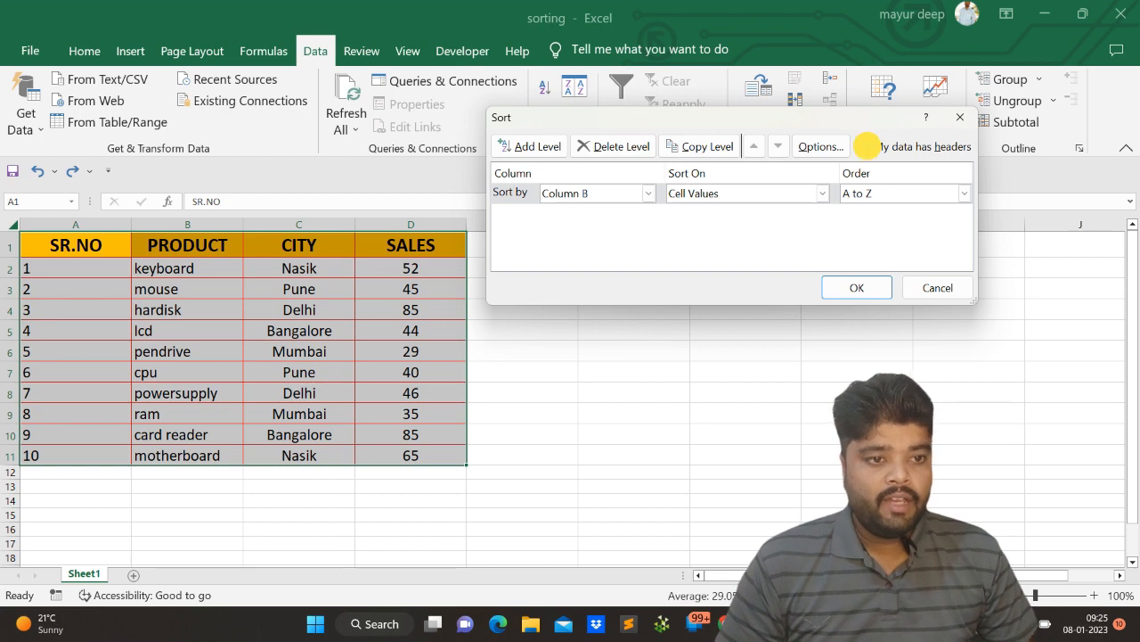
click(865, 147)
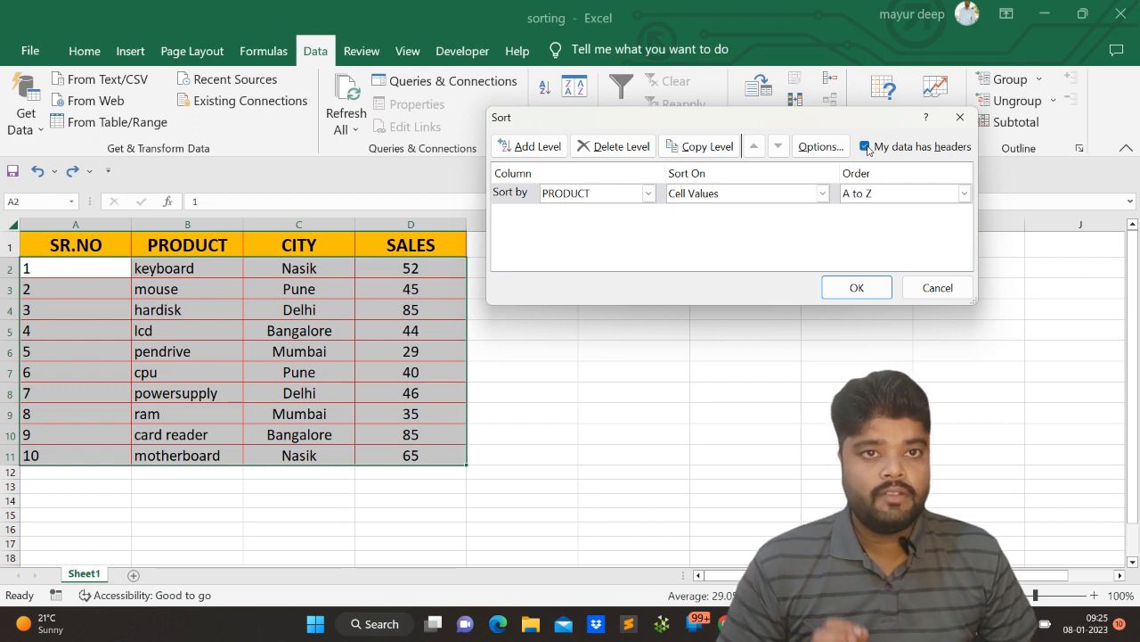
click(865, 147)
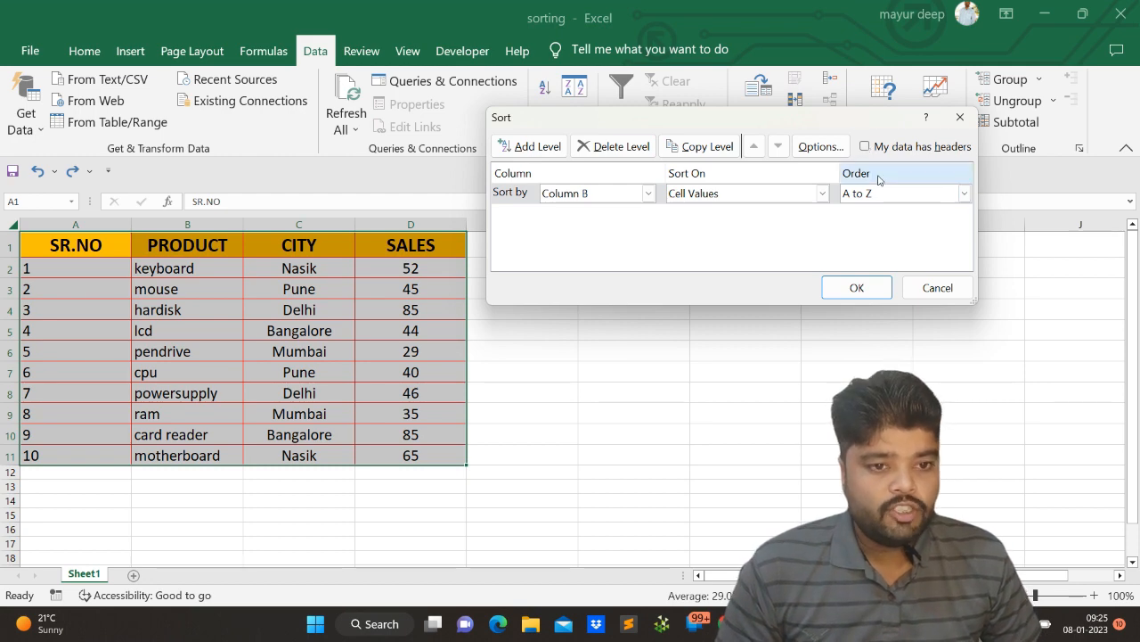
click(856, 287)
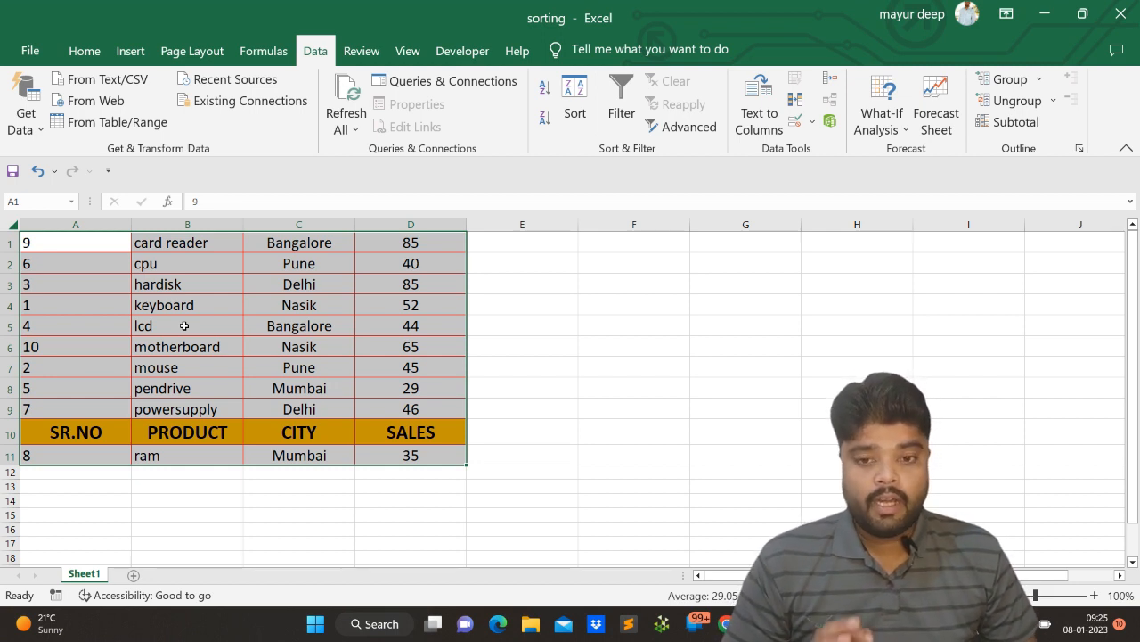
key(ctrl+z)
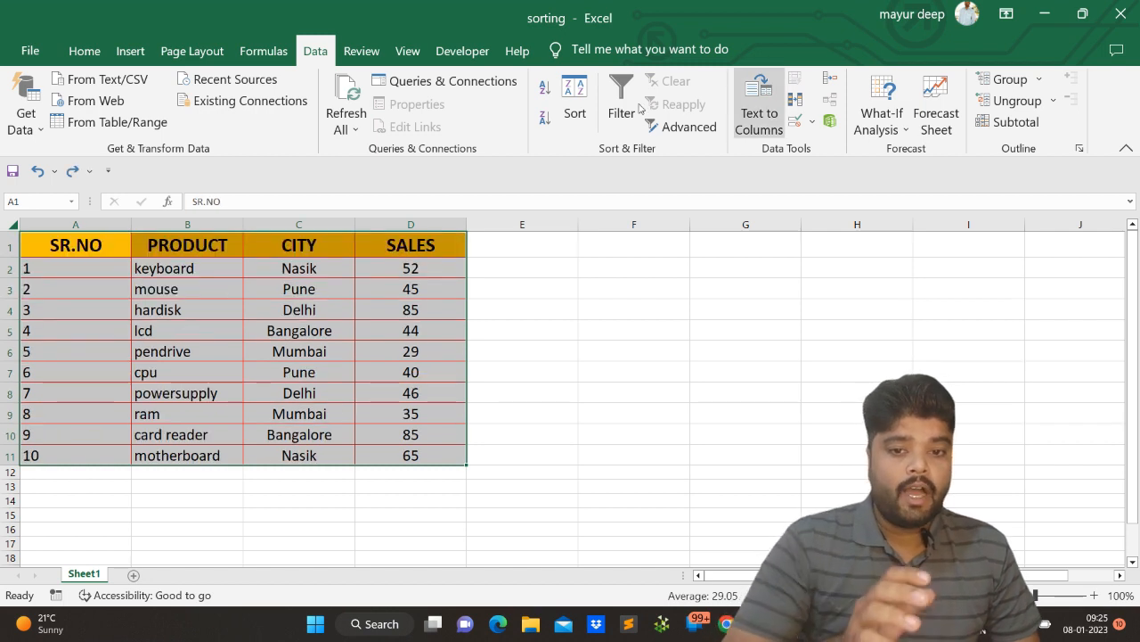
- Review the custom sort's column choices with headers enabled and its sort options, and close without sorting
click(575, 107)
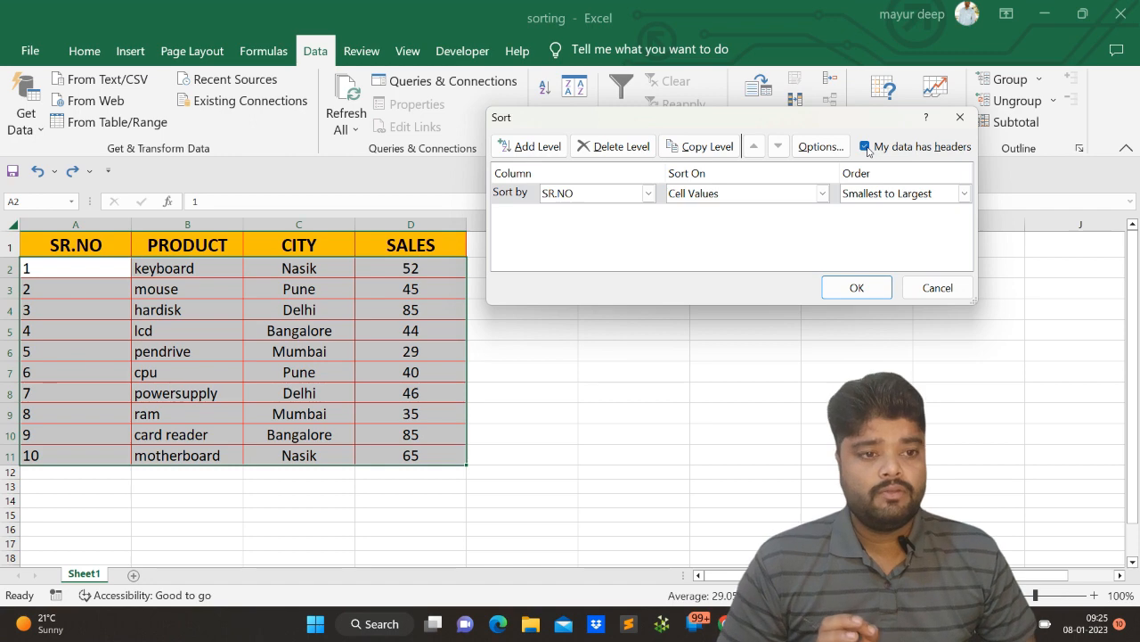
click(594, 198)
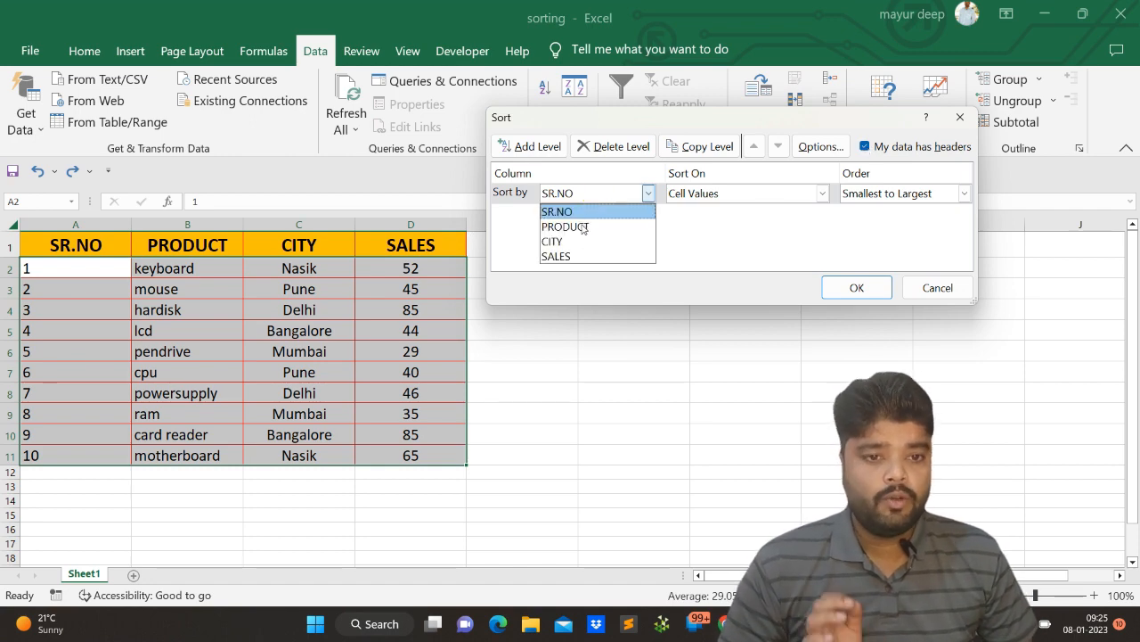
click(850, 245)
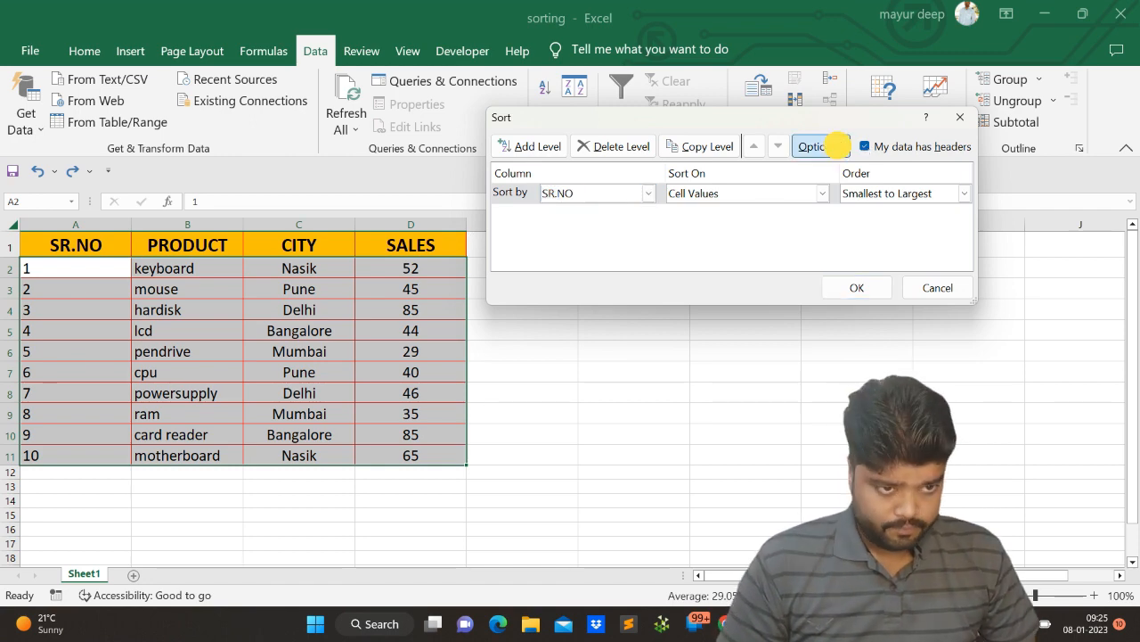
click(838, 148)
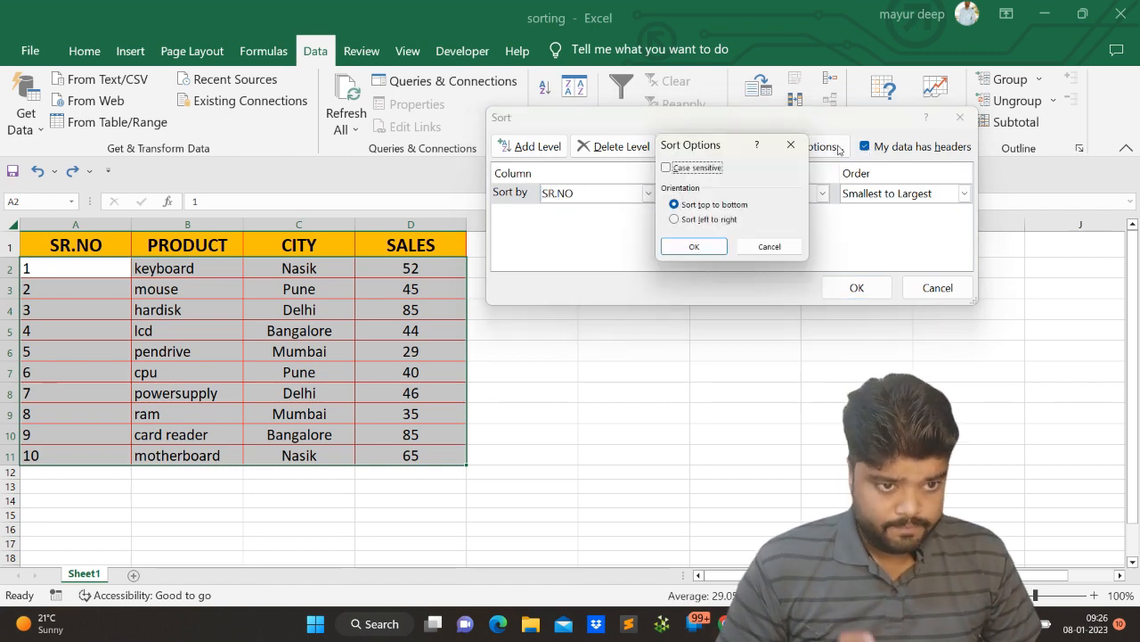
click(790, 144)
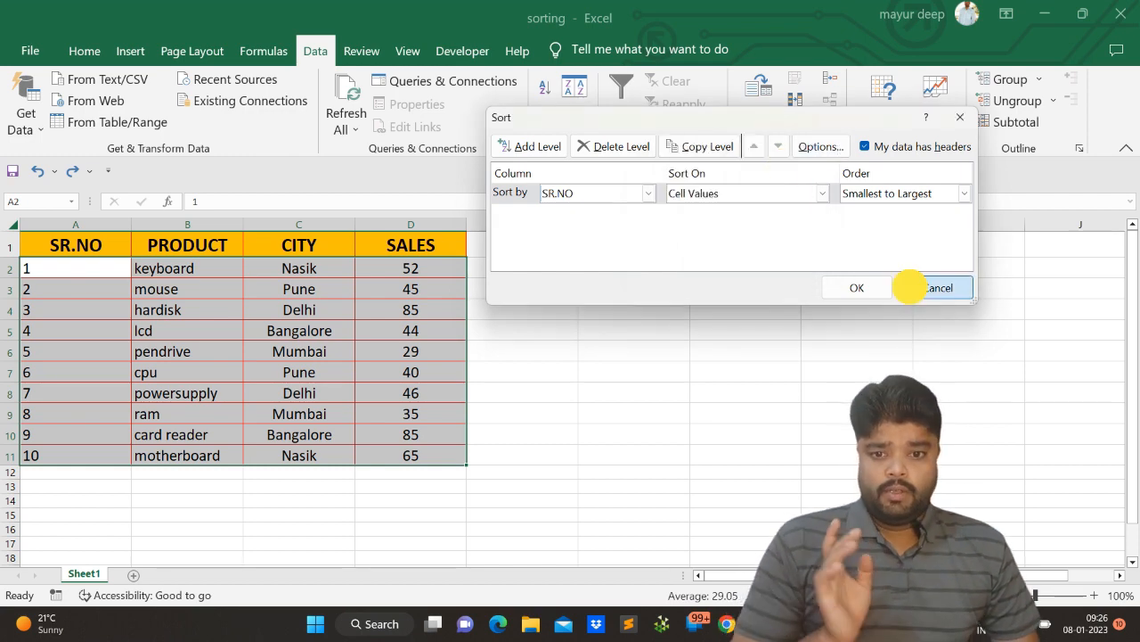
click(910, 288)
- Insert a blank row above the hardisk row and go to its PRODUCT cell, B4
click(169, 289)
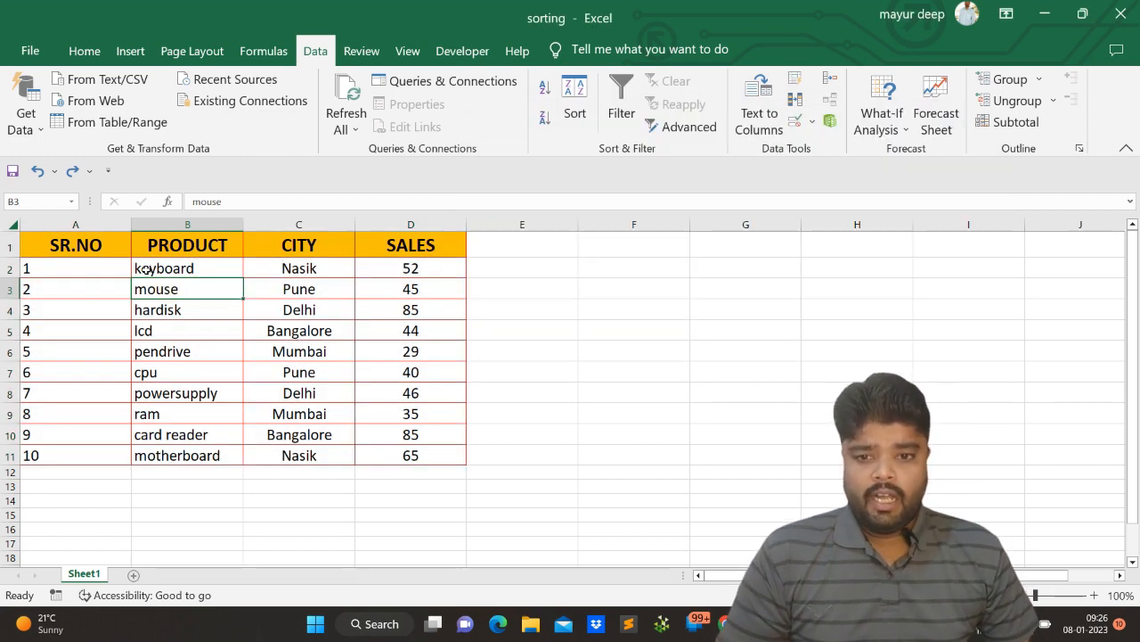
click(146, 269)
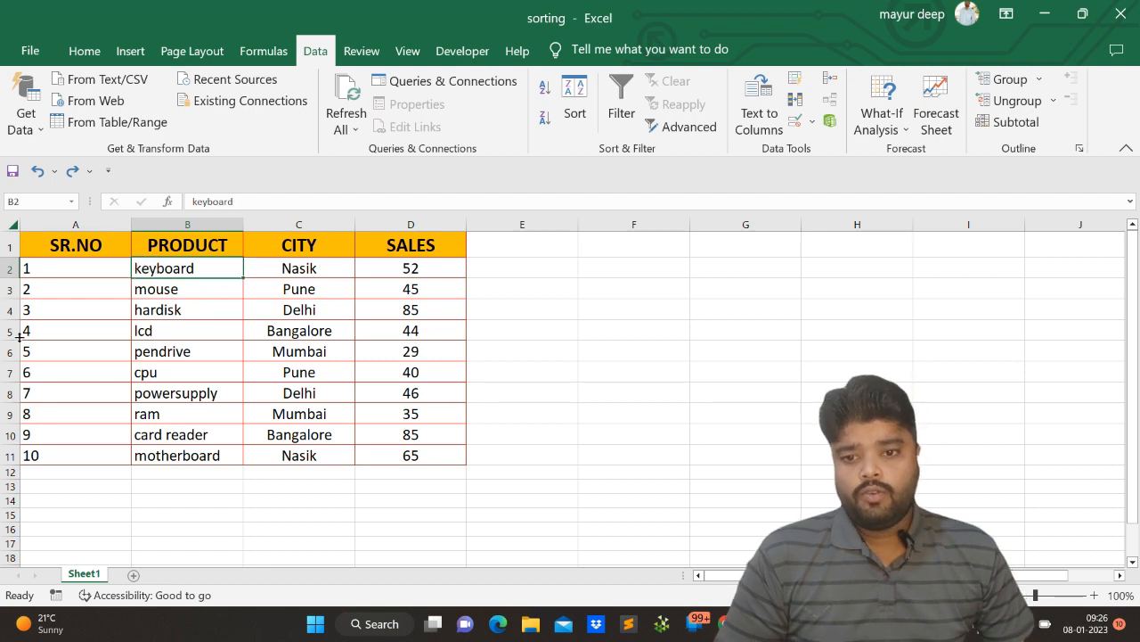
click(9, 309)
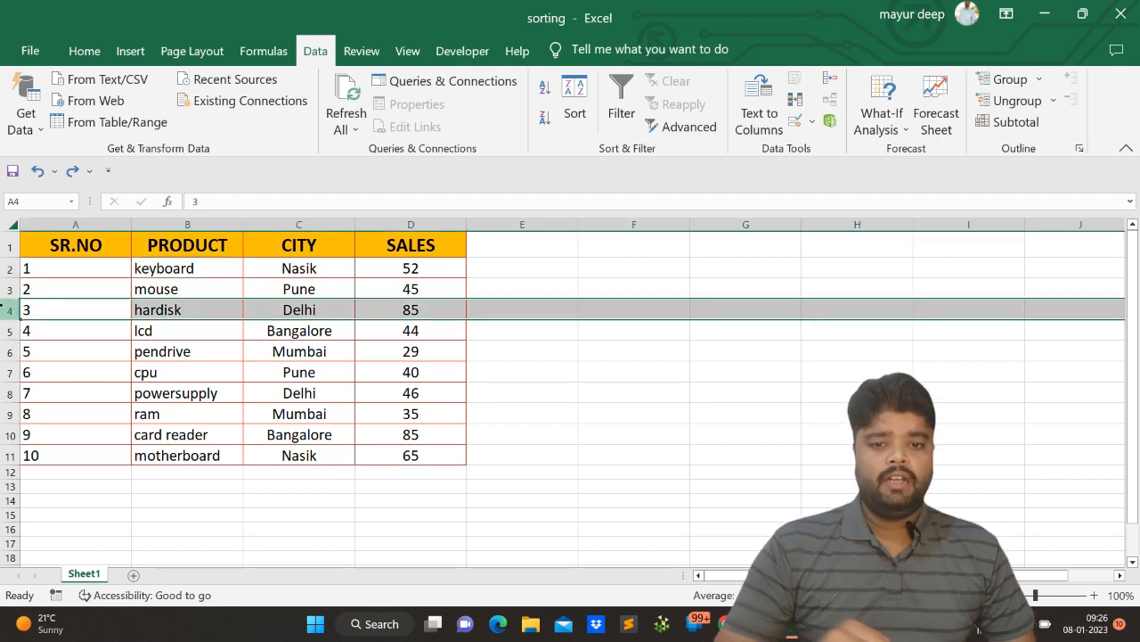
key(ctrl+shift+plus)
key(Right)
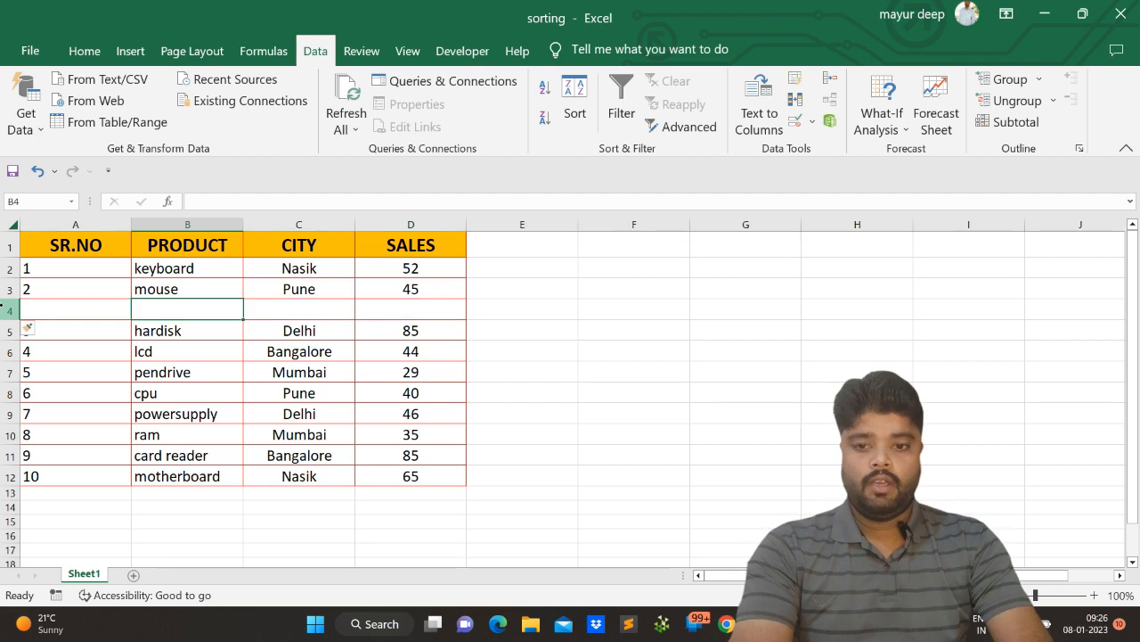
- Fill the blank row 4 with PRODUCT KEYBOARD, CITY NASIK and SALES 52
text(KEY)
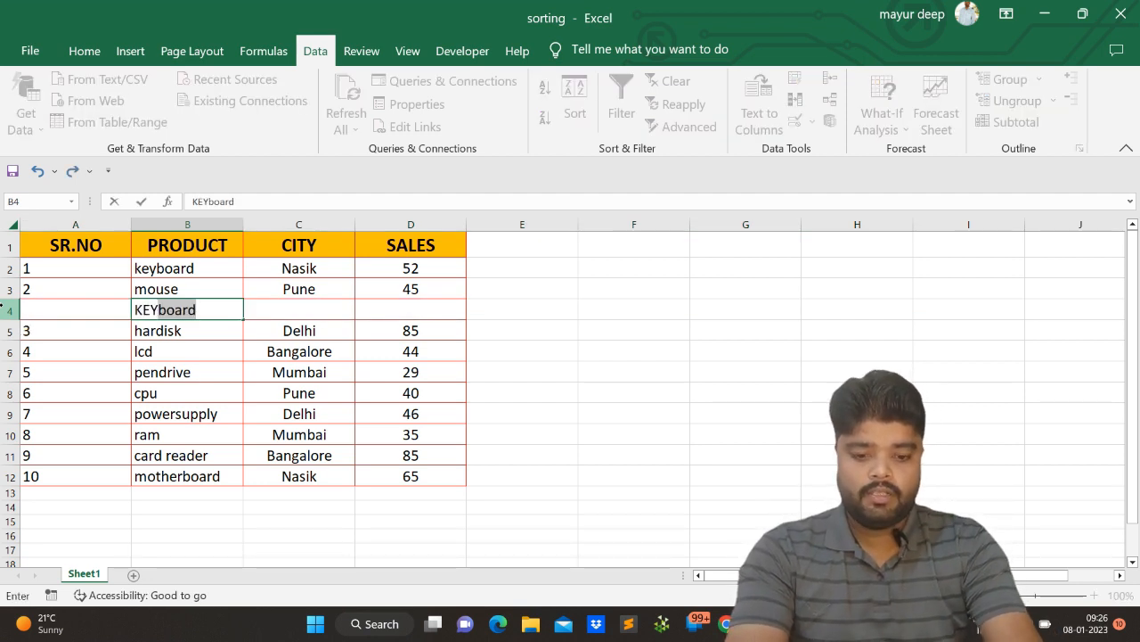
text(BOARD)
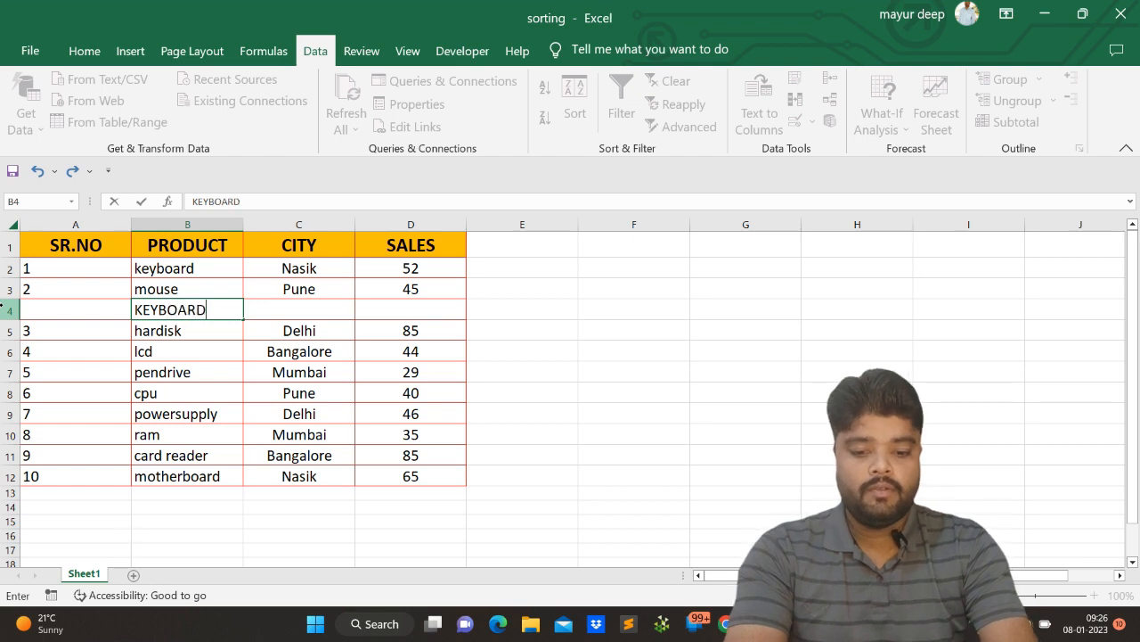
key(Tab)
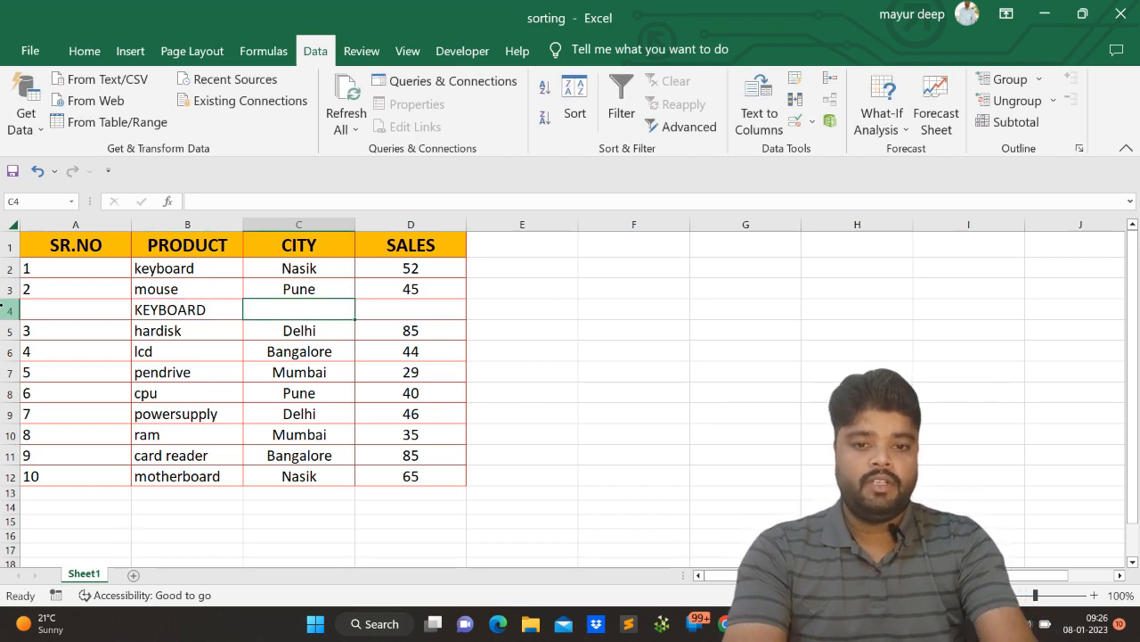
text(NASHI)
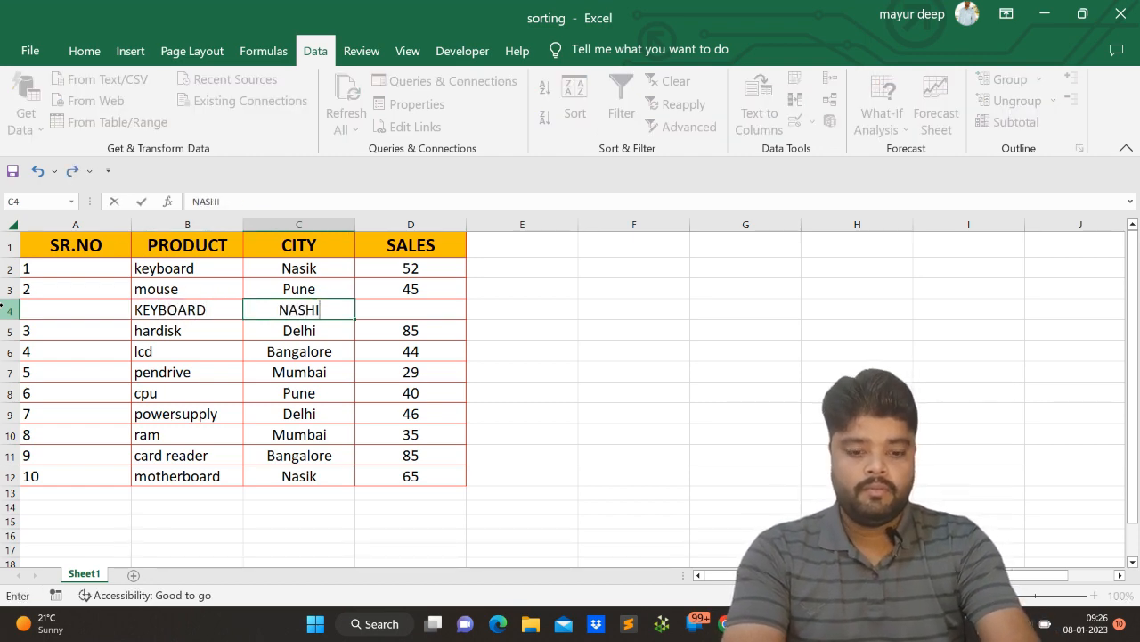
key(BackSpace)
key(BackSpace)
text(IK)
key(Tab)
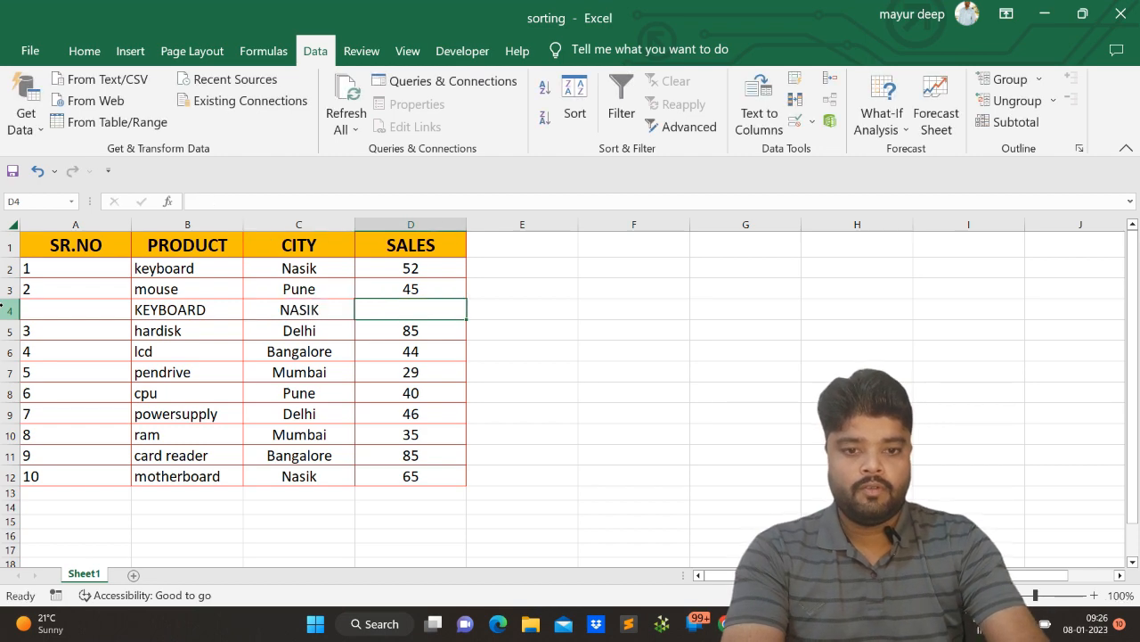
text(52)
key(Return)
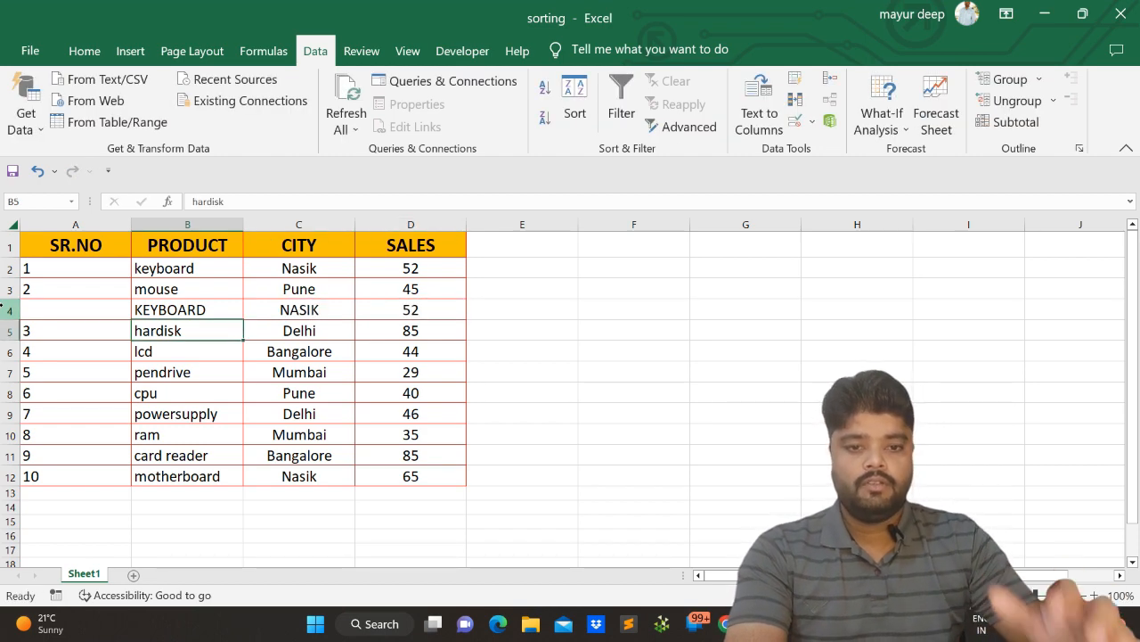
- Renumber the SR.NO column consecutively from 1 to 11, extending the series from A2:A3 through row 12
key(Up)
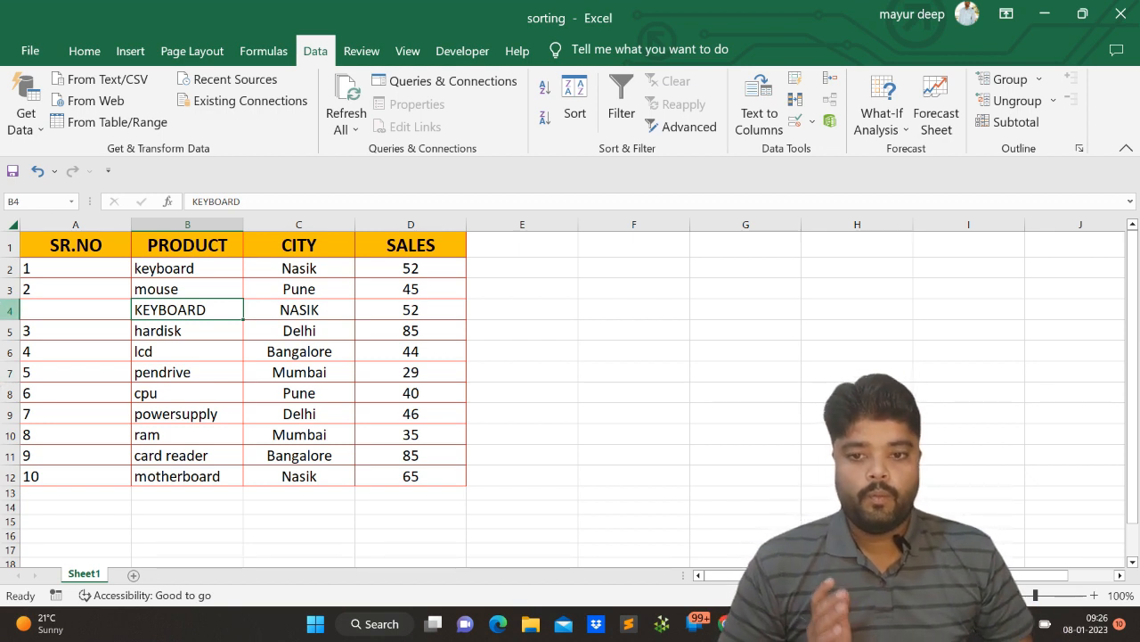
key(ctrl+a)
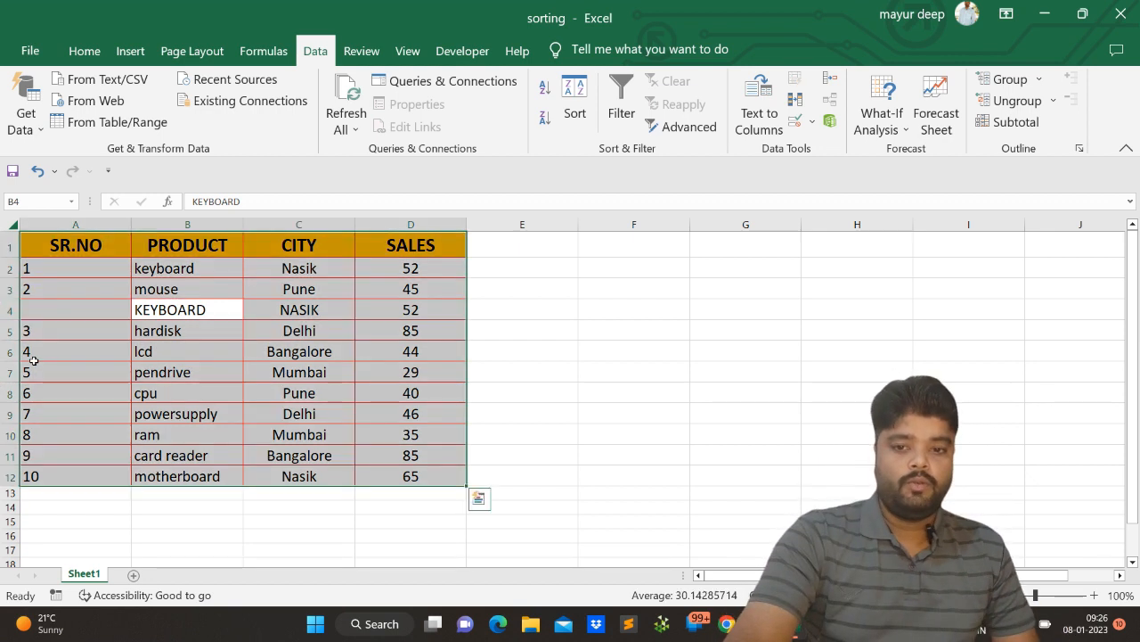
click(36, 316)
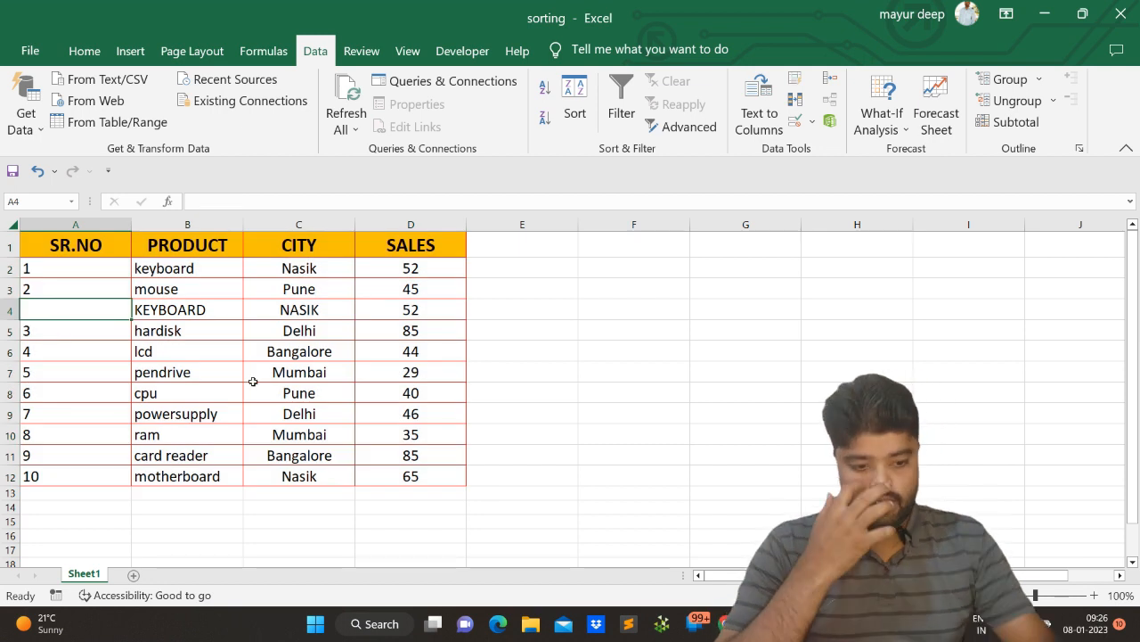
key(Up)
key(Up)
key(shift+Down)
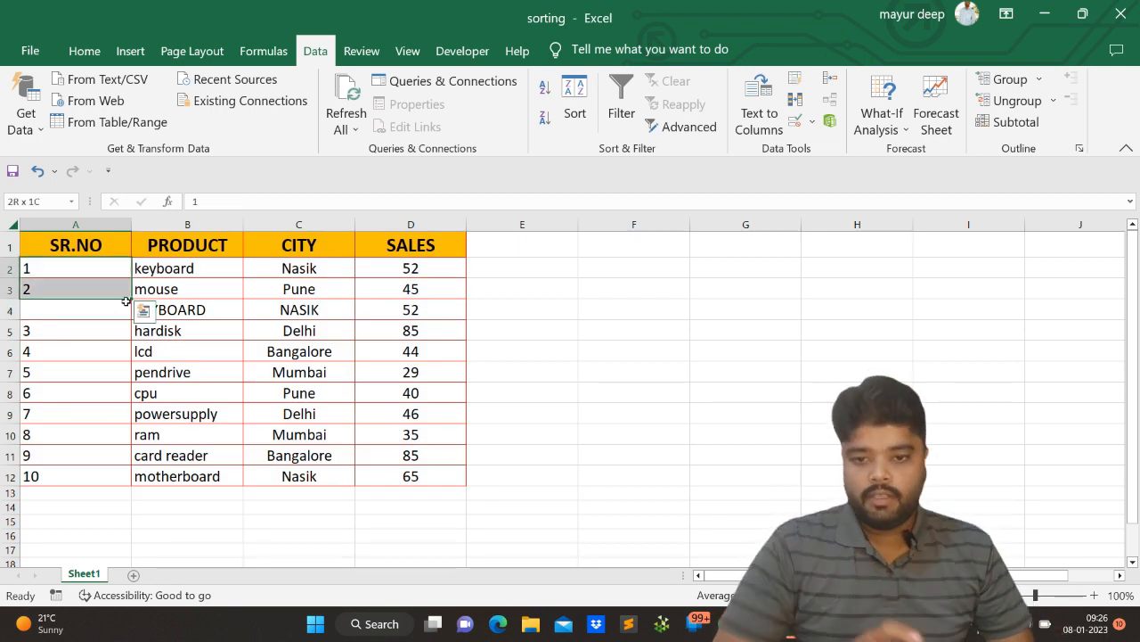
drag(125, 301, 132, 323)
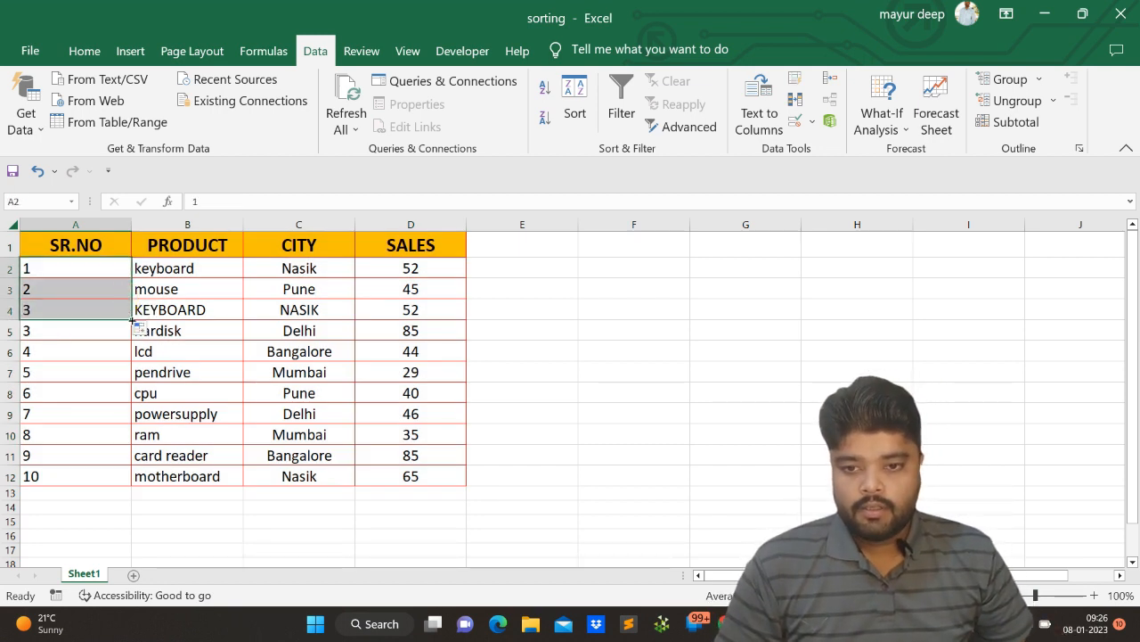
double_click(132, 323)
click(94, 348)
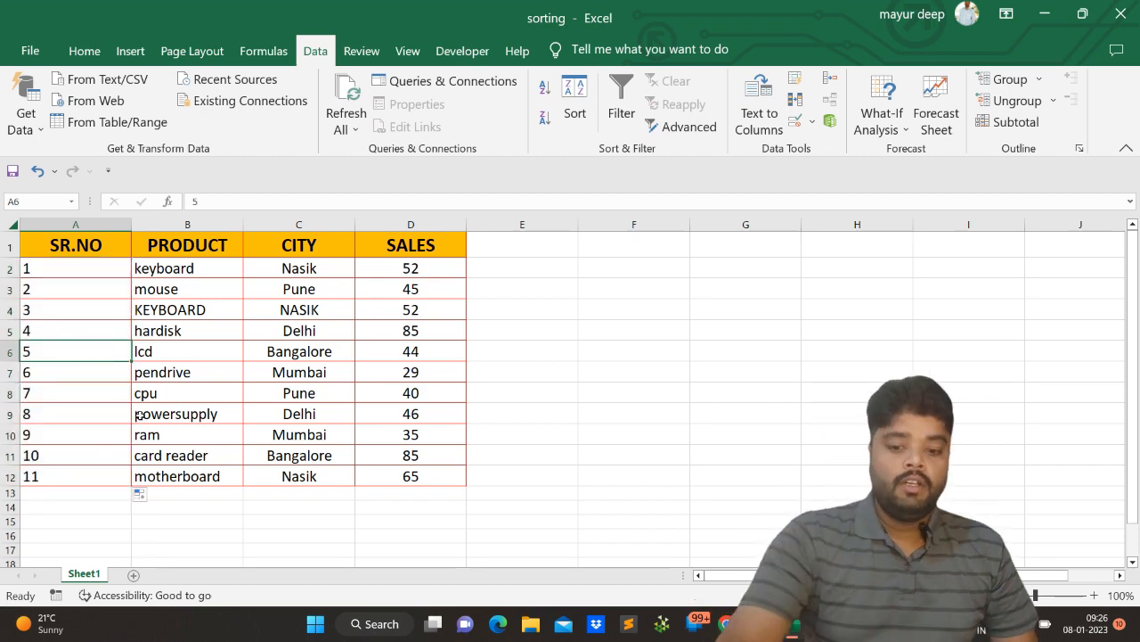
- Start a custom sort of the whole table A1:D12 by PRODUCT in A to Z order
key(ctrl+a)
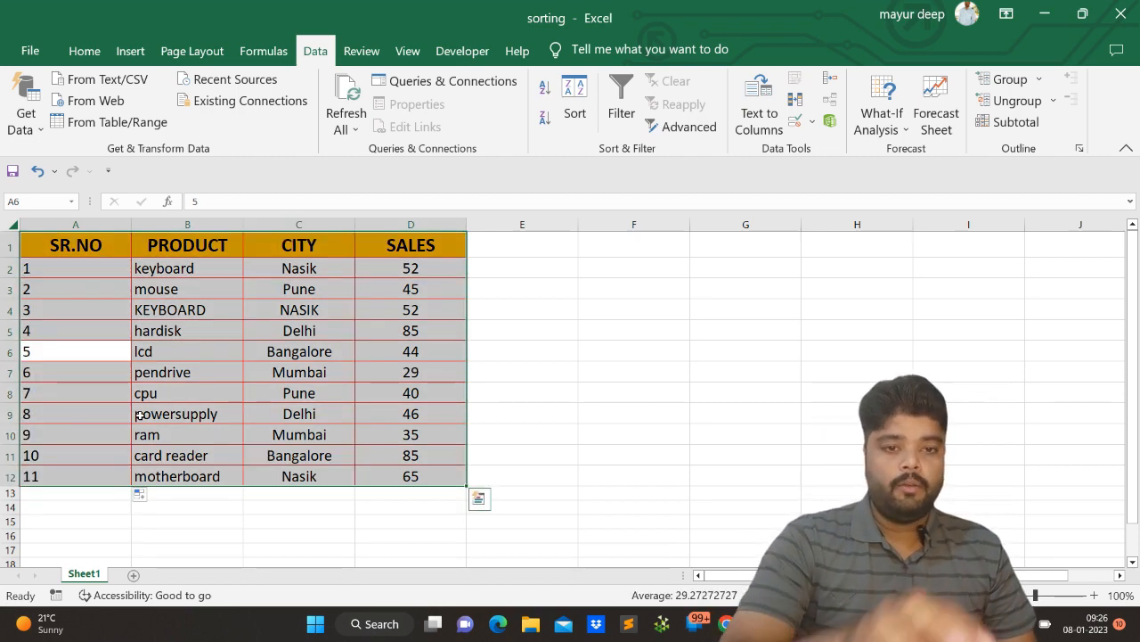
click(579, 119)
click(615, 194)
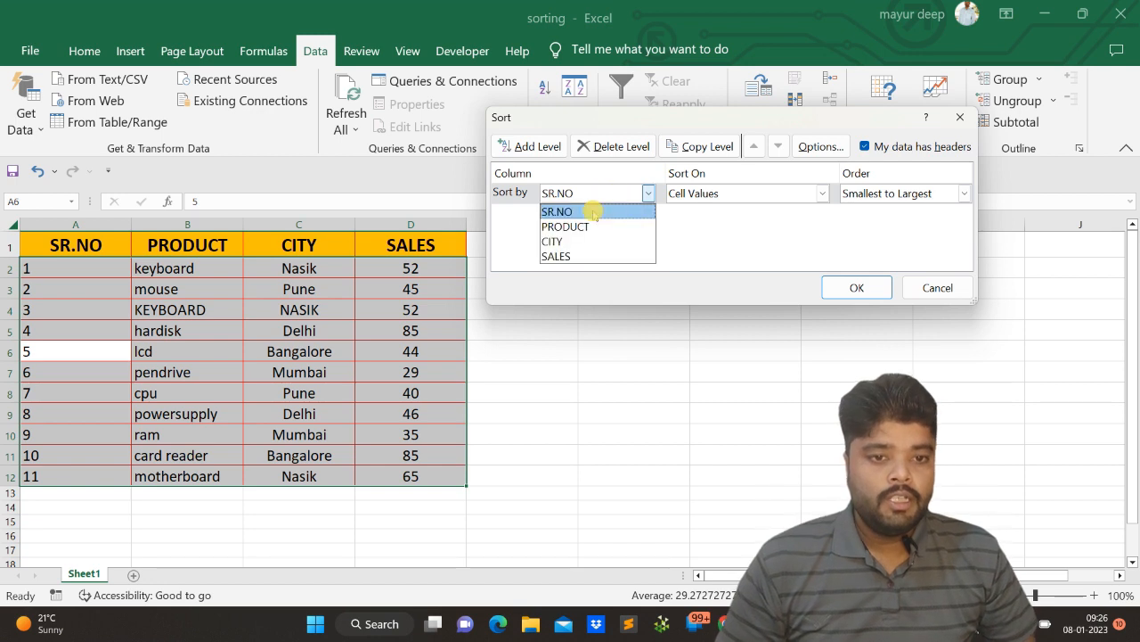
click(576, 226)
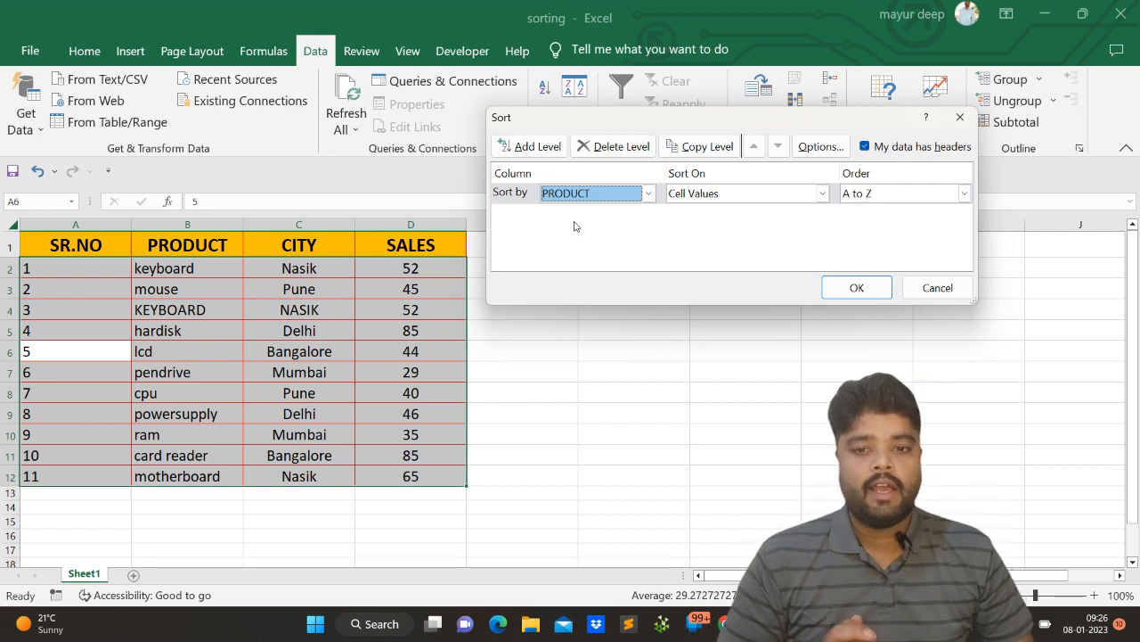
- Enable the case-sensitive sort option with top to bottom orientation and apply the sort
click(820, 146)
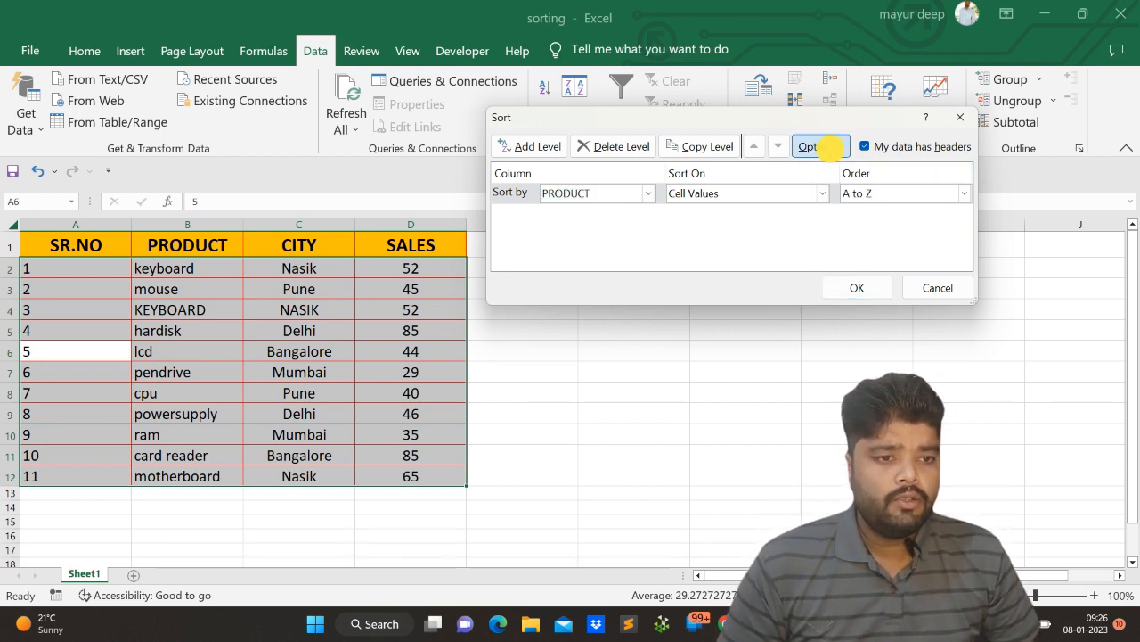
drag(718, 153, 780, 151)
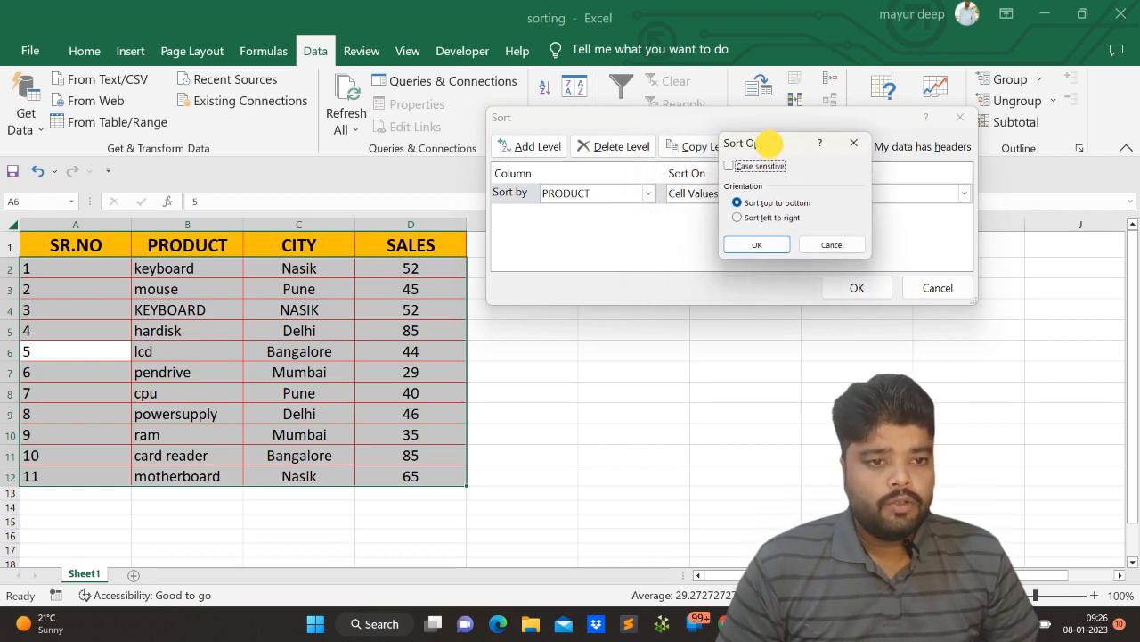
click(729, 167)
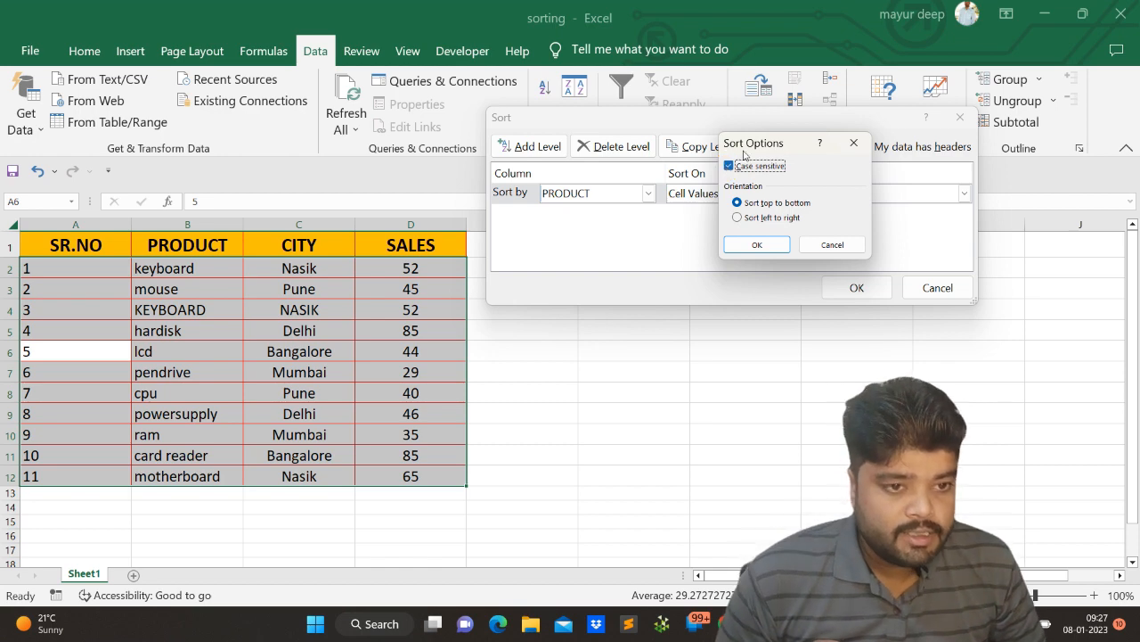
drag(748, 148, 791, 150)
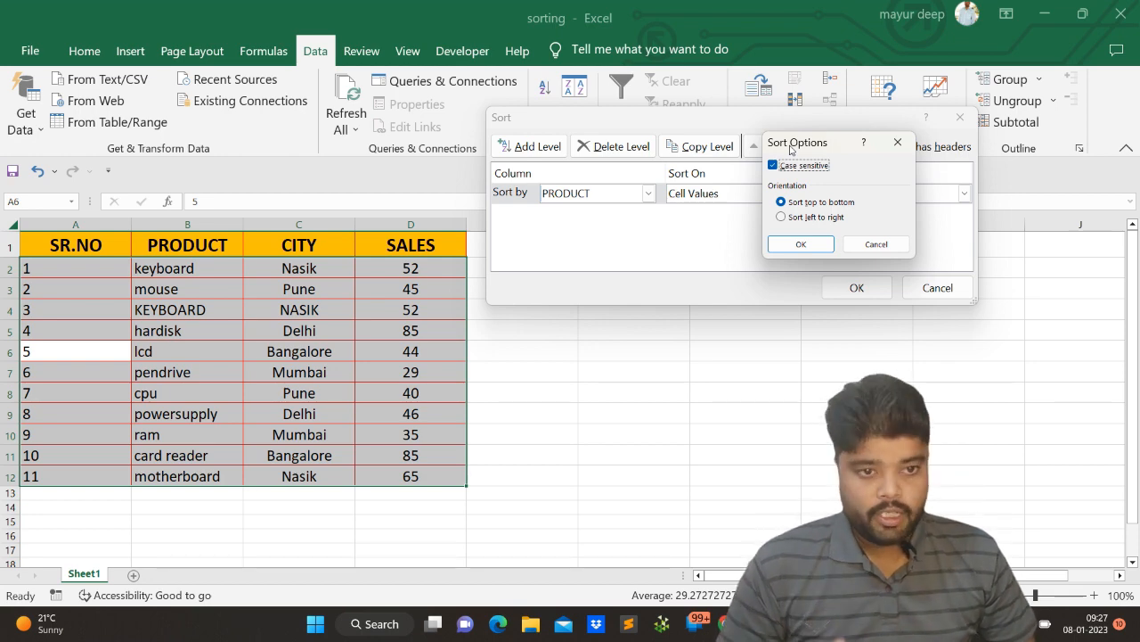
drag(792, 149, 767, 148)
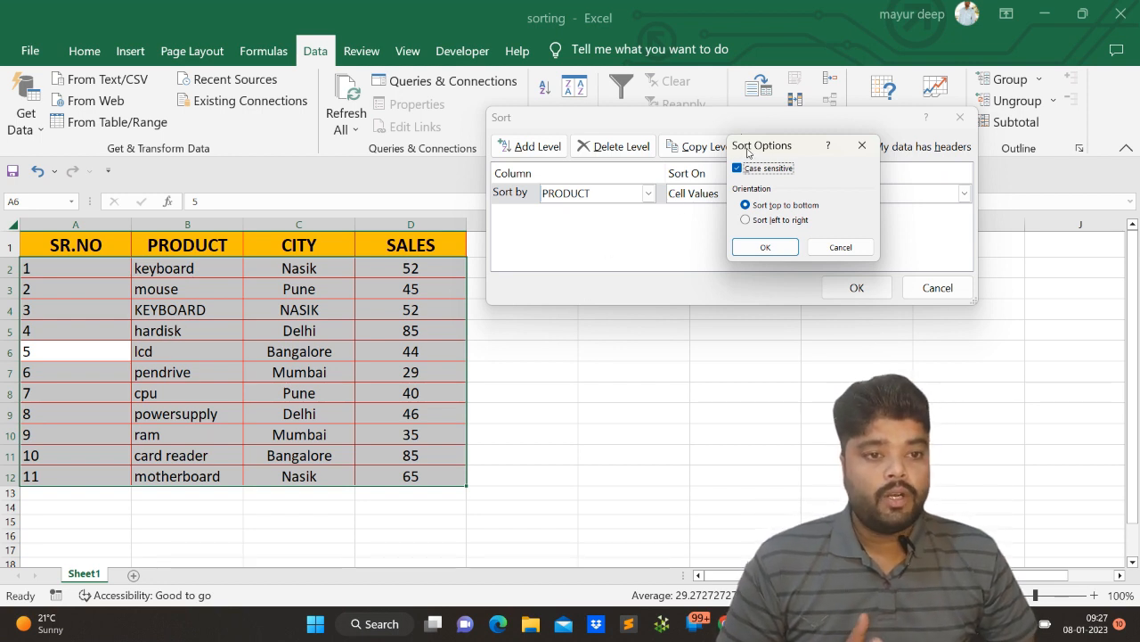
drag(747, 148, 724, 134)
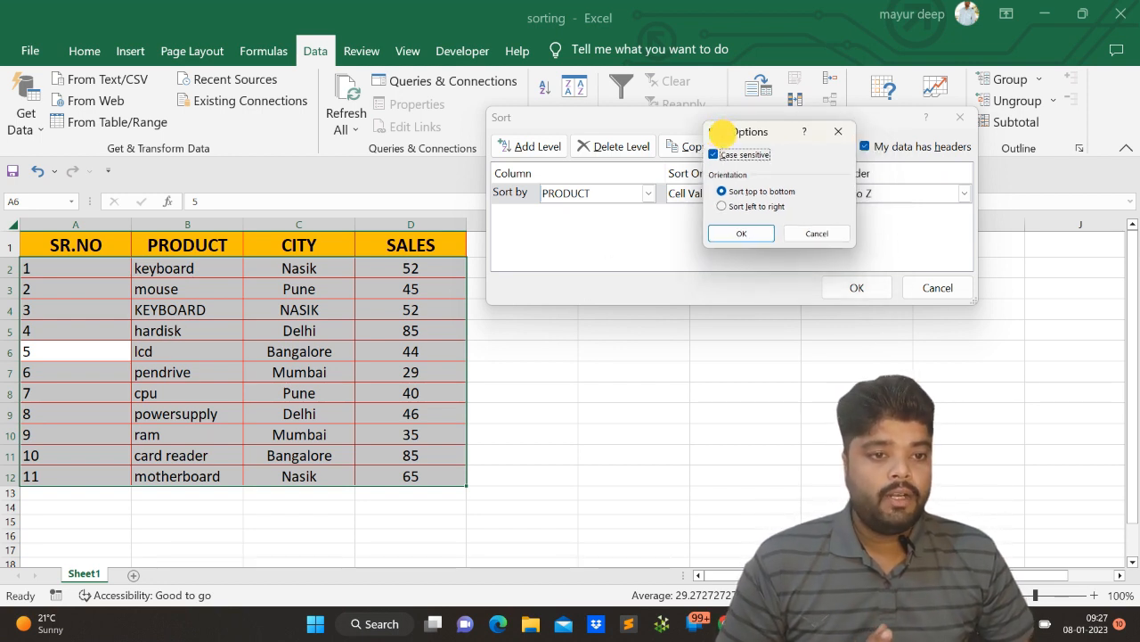
click(726, 234)
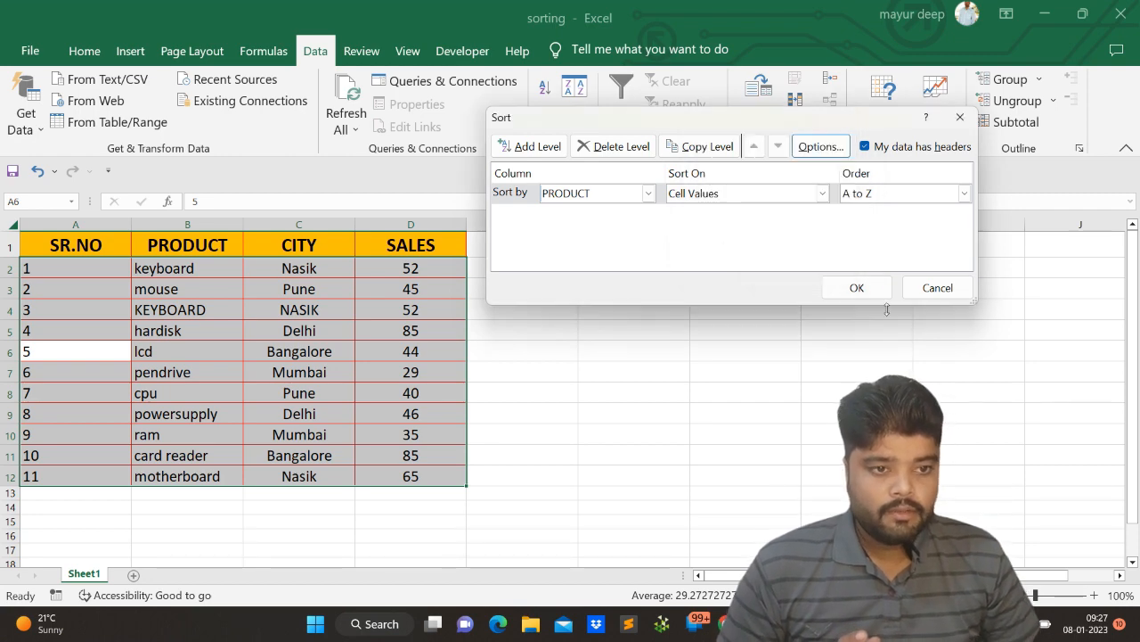
click(857, 287)
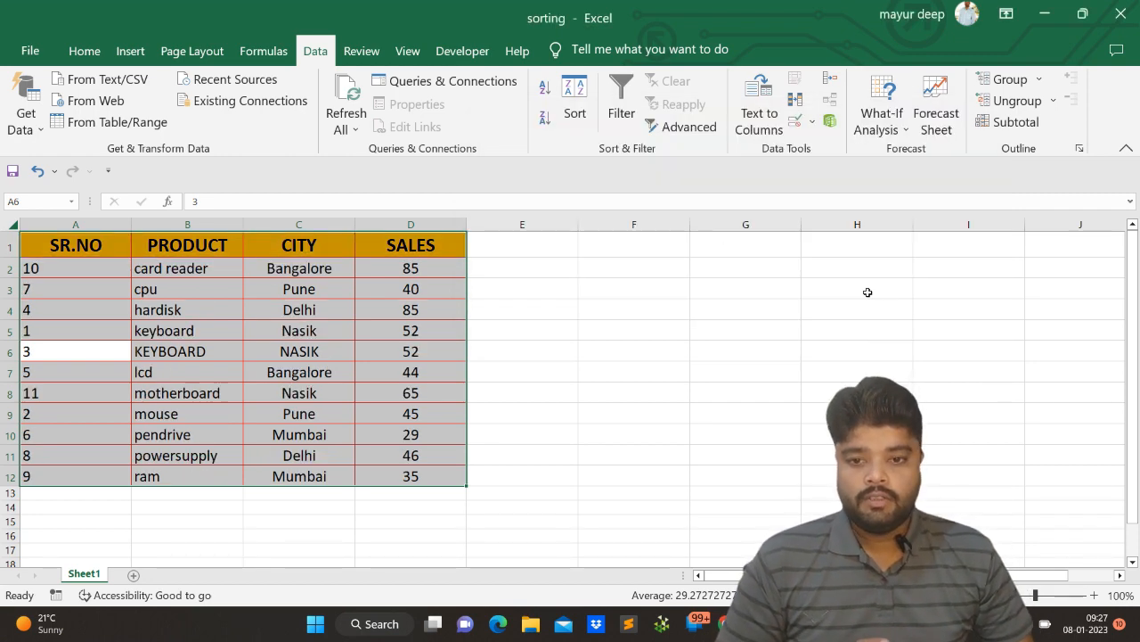
- Compare the positions of keyboard and KEYBOARD in the sorted table, and undo the case-sensitive sort
click(168, 338)
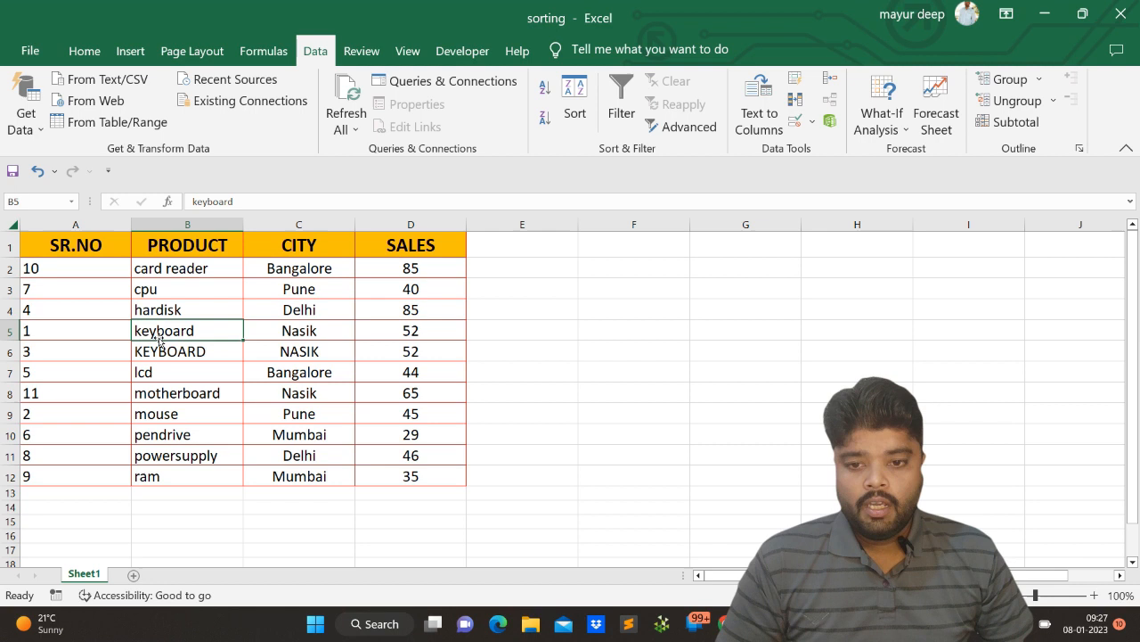
click(11, 331)
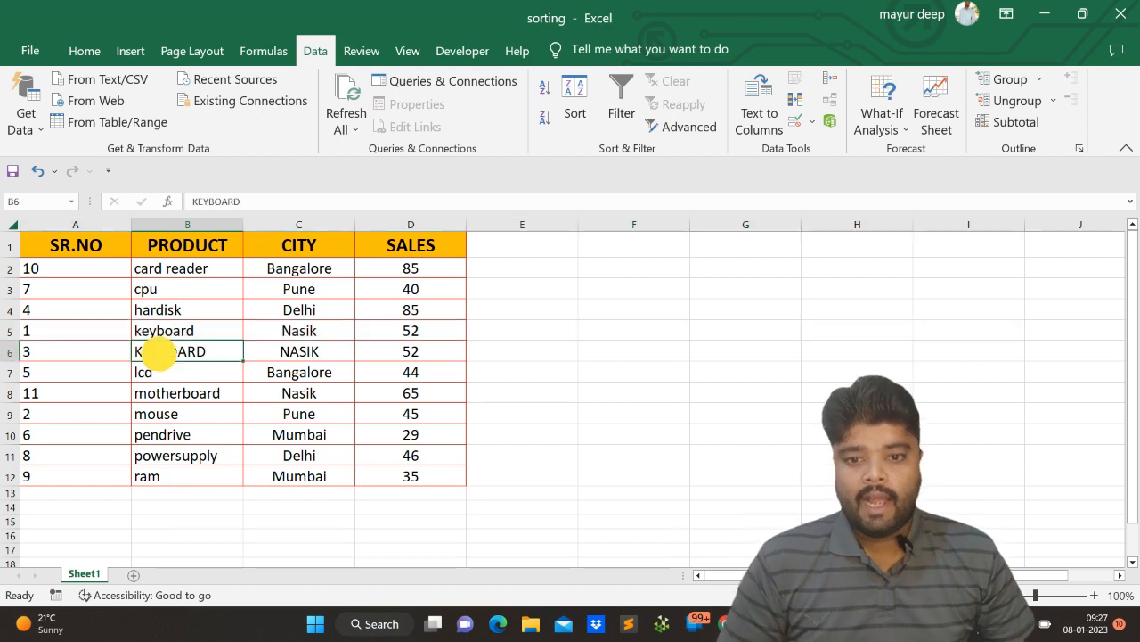
click(158, 352)
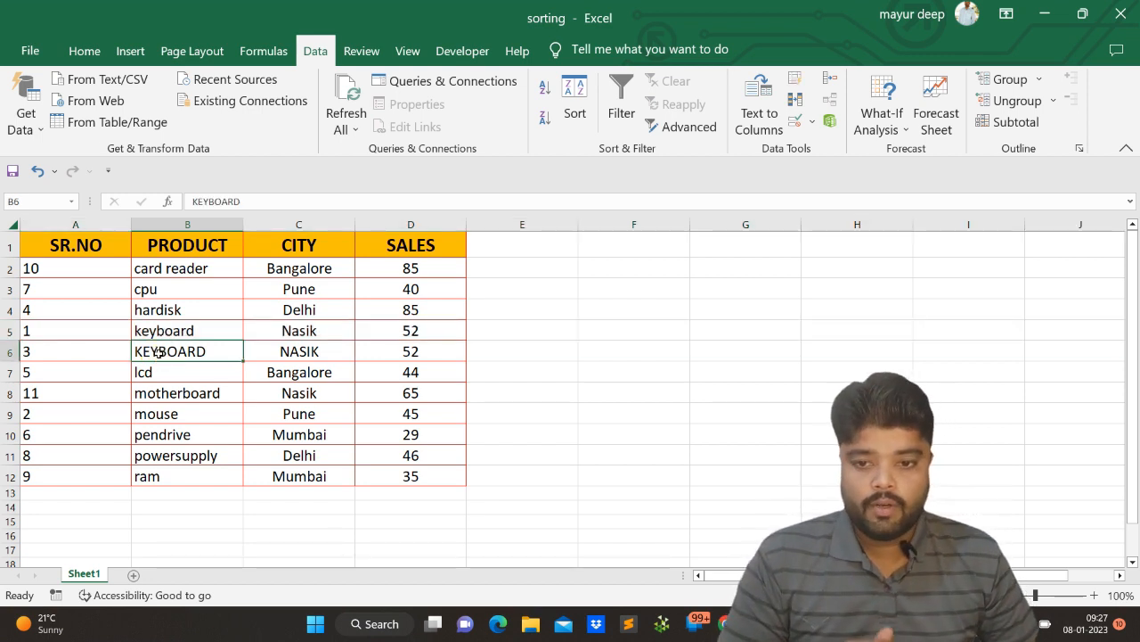
click(164, 330)
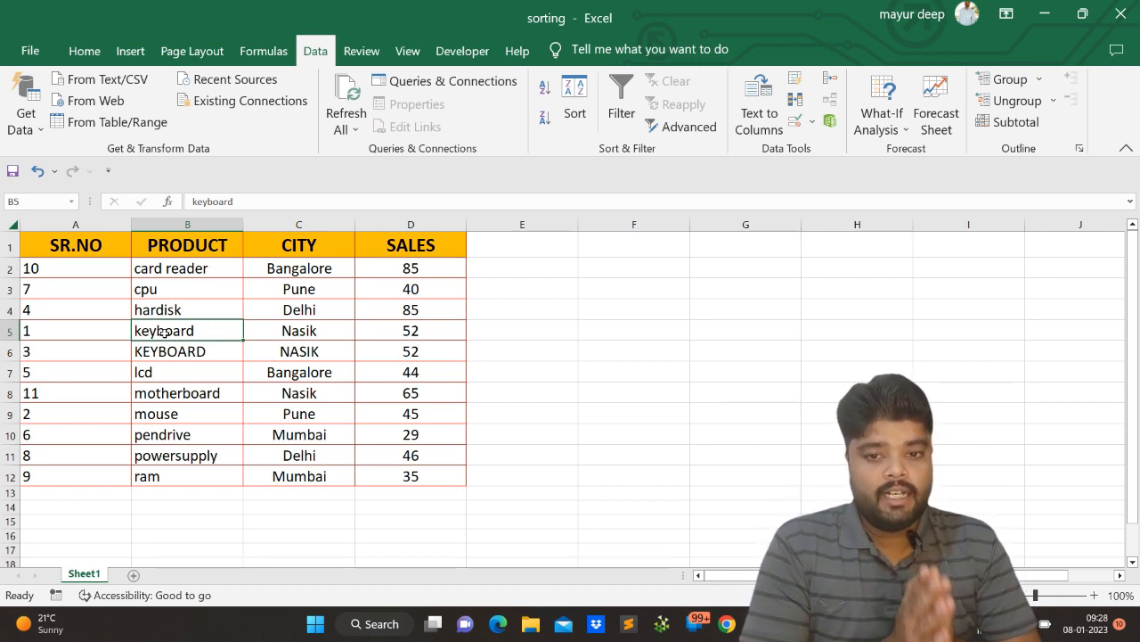
key(ctrl+a)
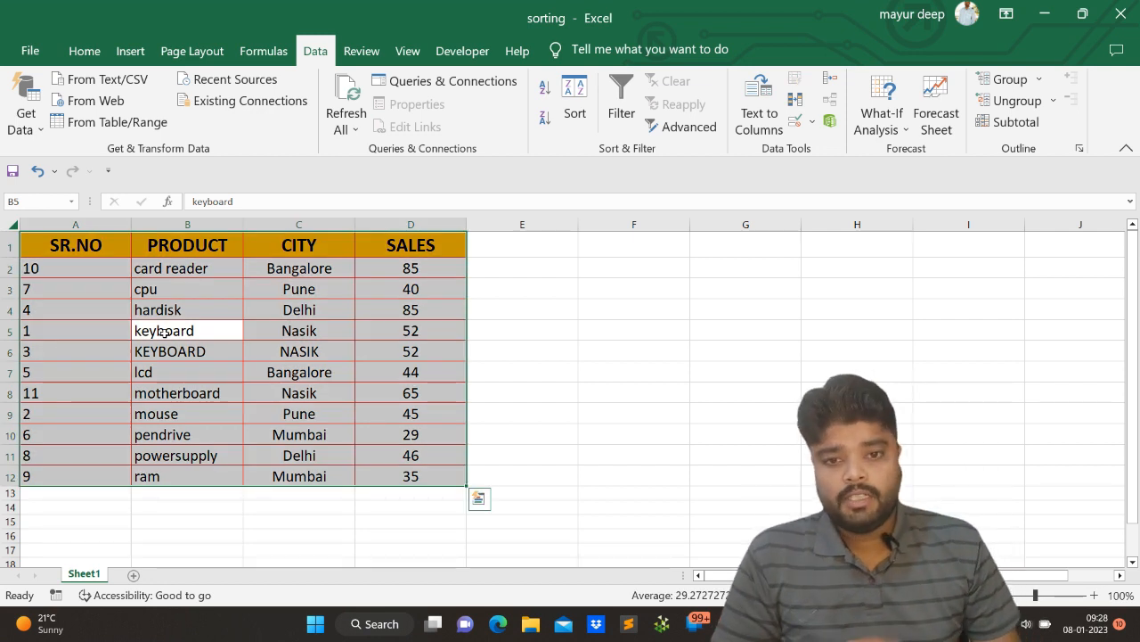
click(575, 125)
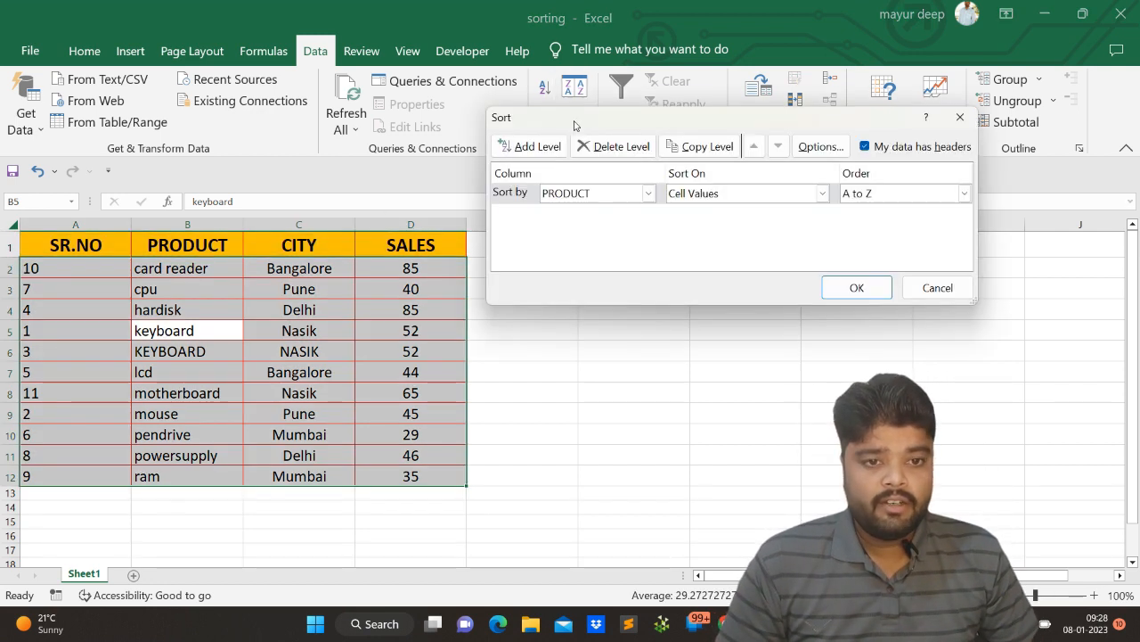
click(937, 288)
click(202, 310)
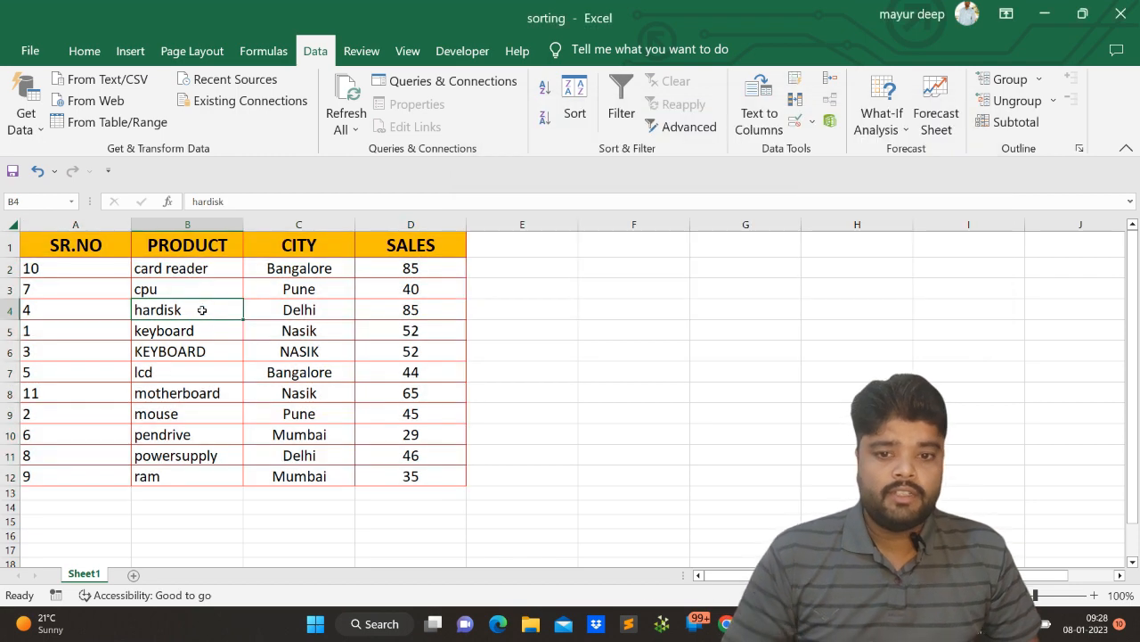
key(ctrl+z)
click(200, 305)
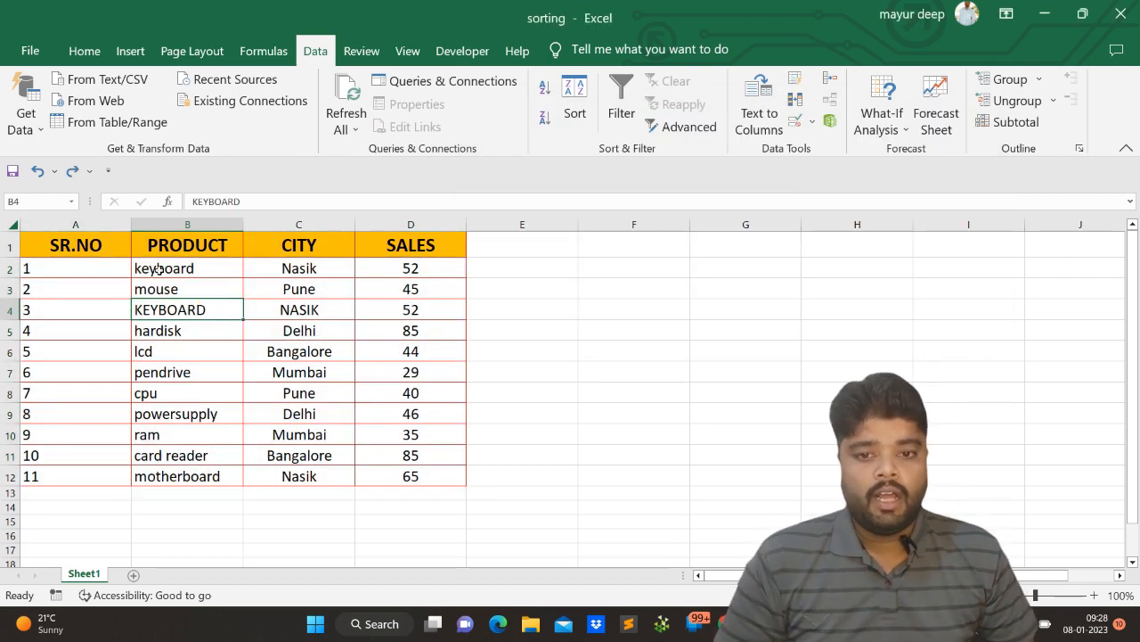
key(ctrl+a)
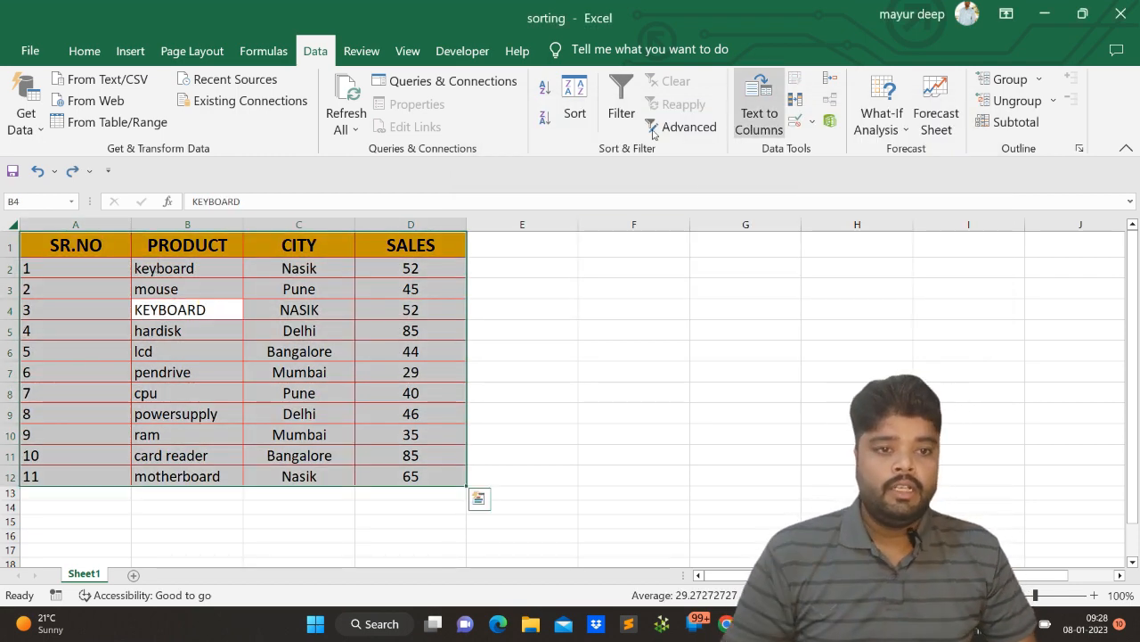
click(575, 105)
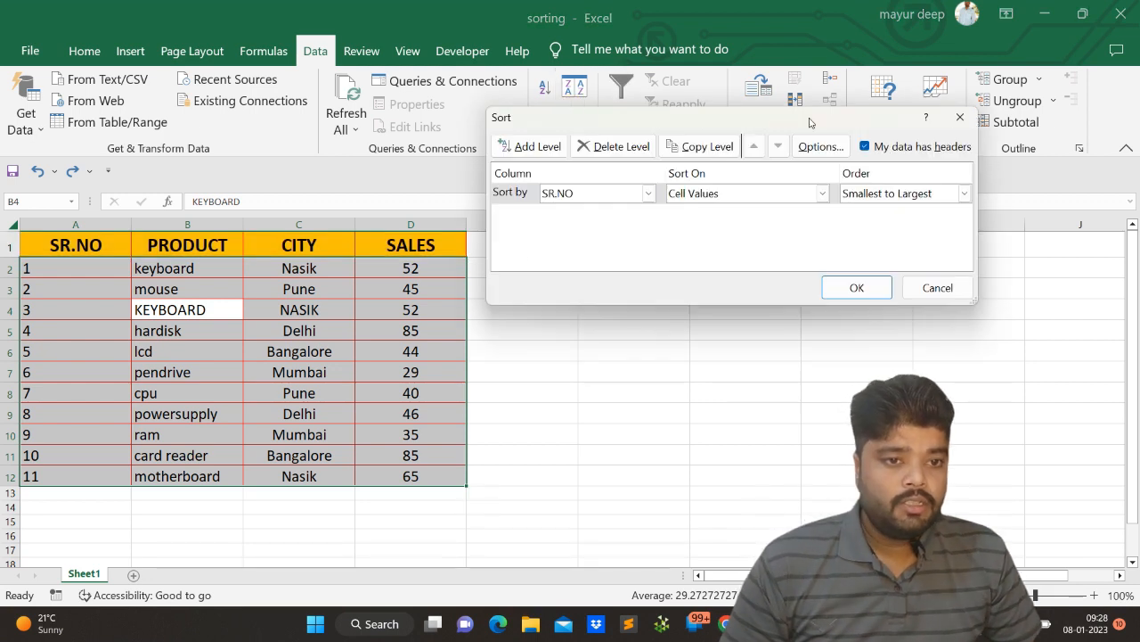
click(575, 191)
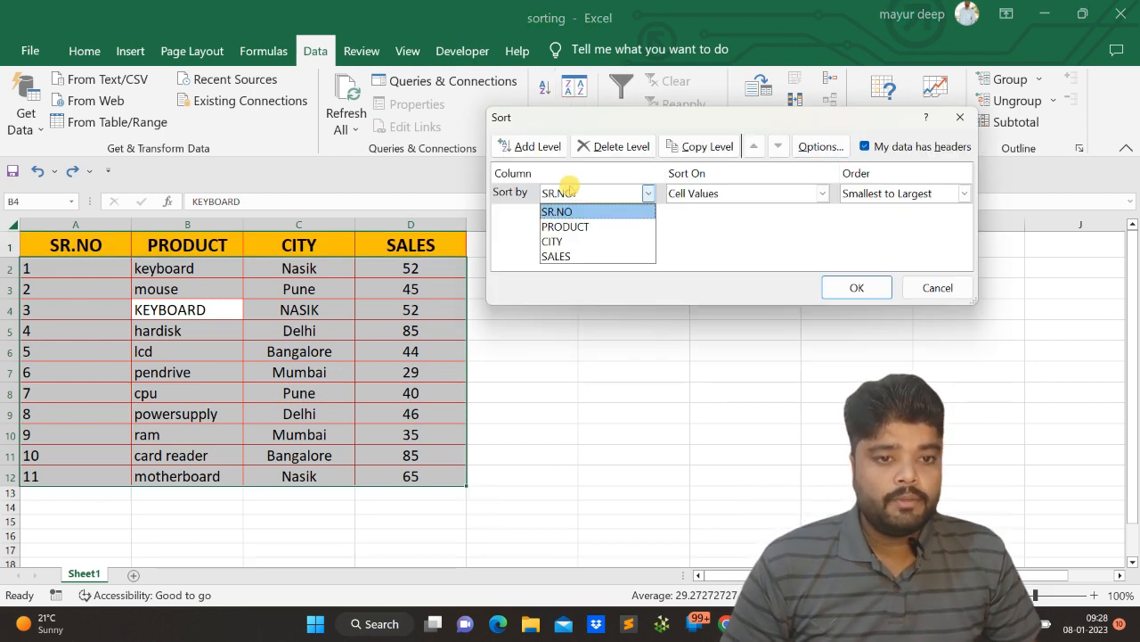
click(551, 229)
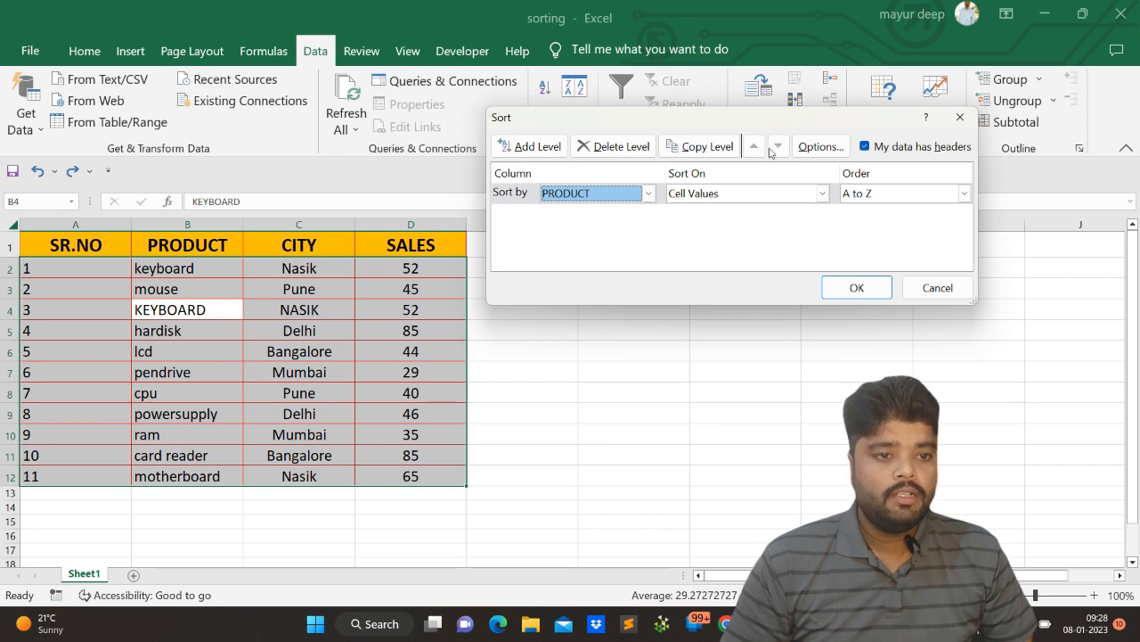
click(811, 149)
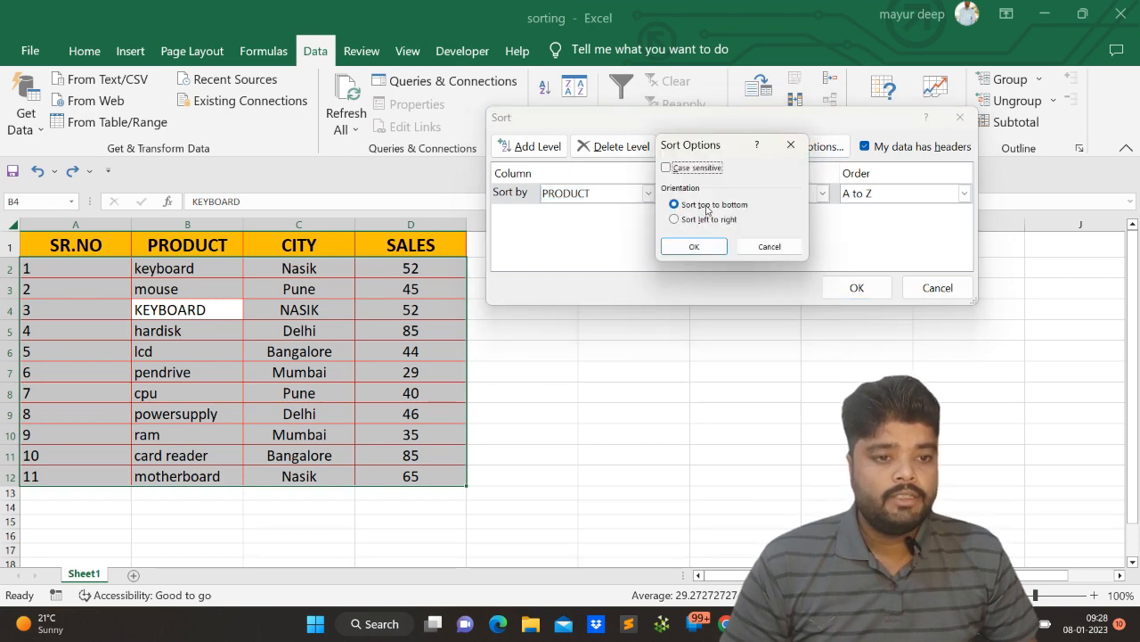
click(769, 246)
click(938, 287)
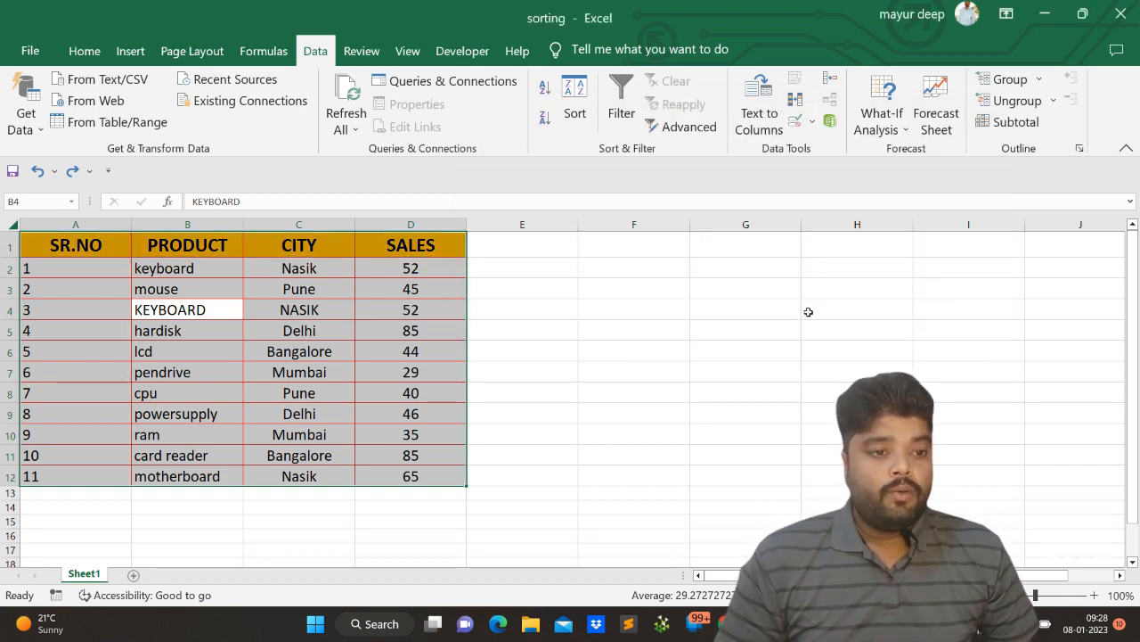
- Enter the letters D, B, A and C across cells F4 to I4, one letter per cell
click(624, 309)
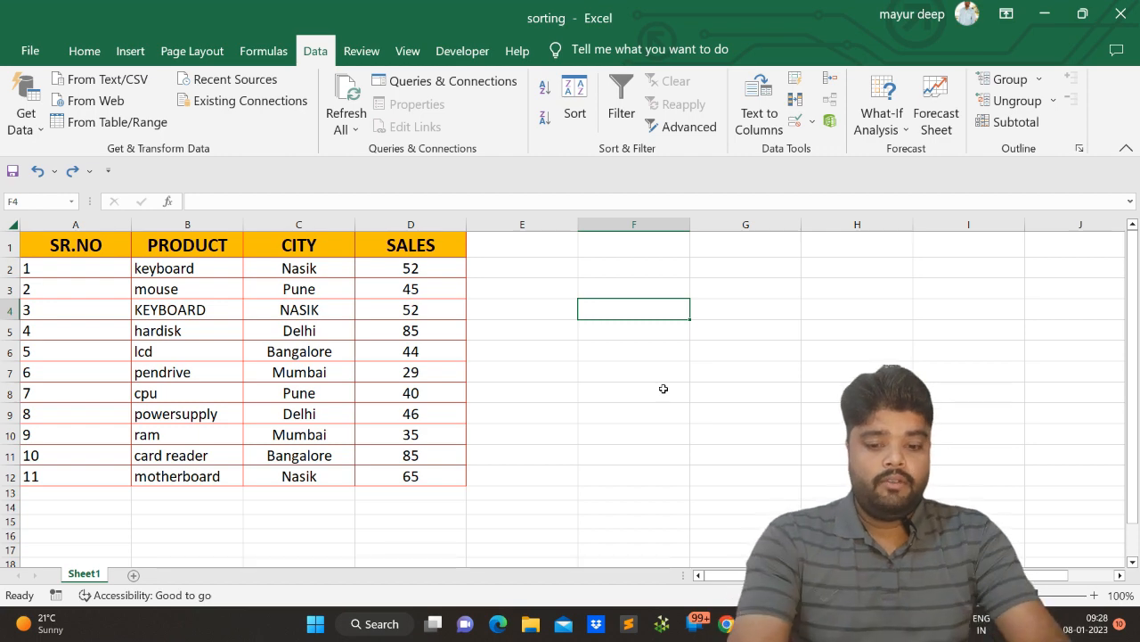
text(D)
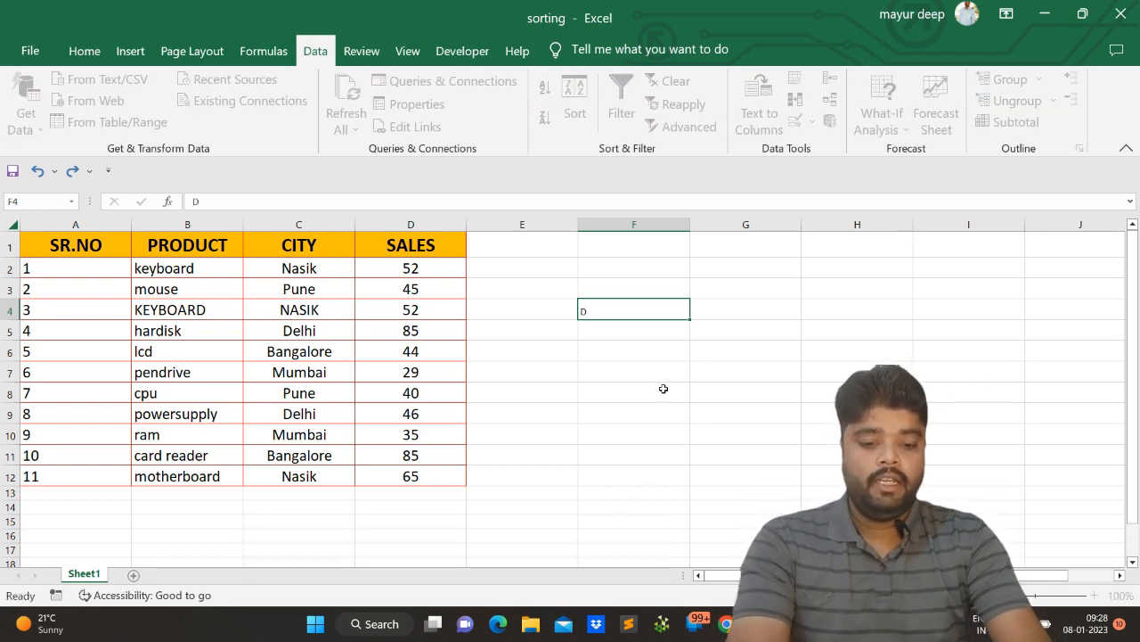
key(Tab)
text(B)
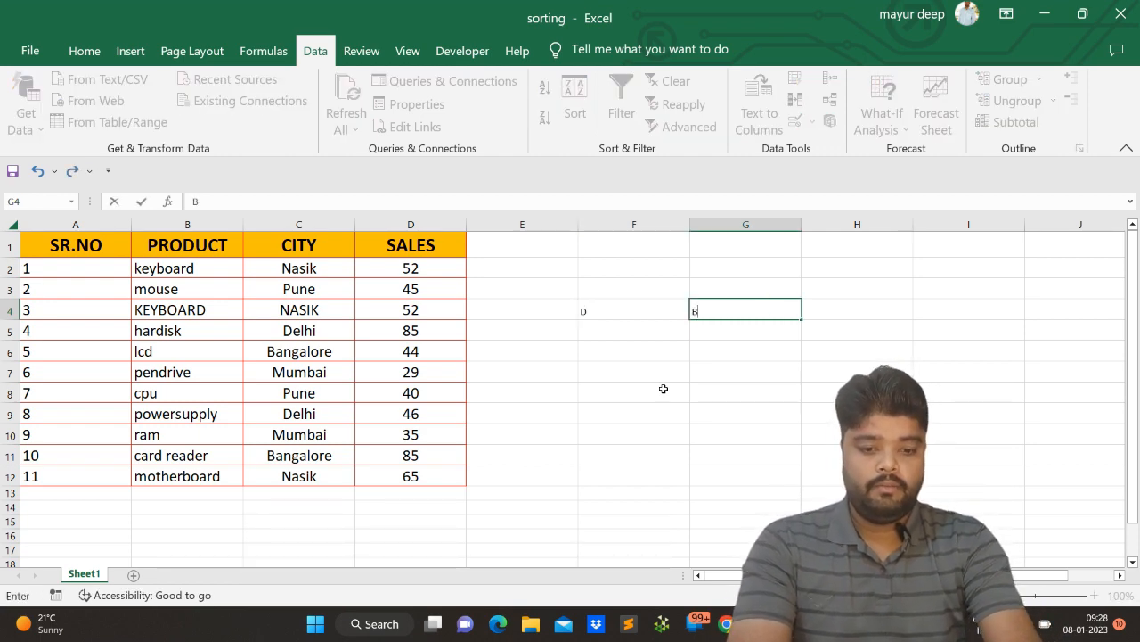
key(Tab)
text(A)
key(Tab)
text(C)
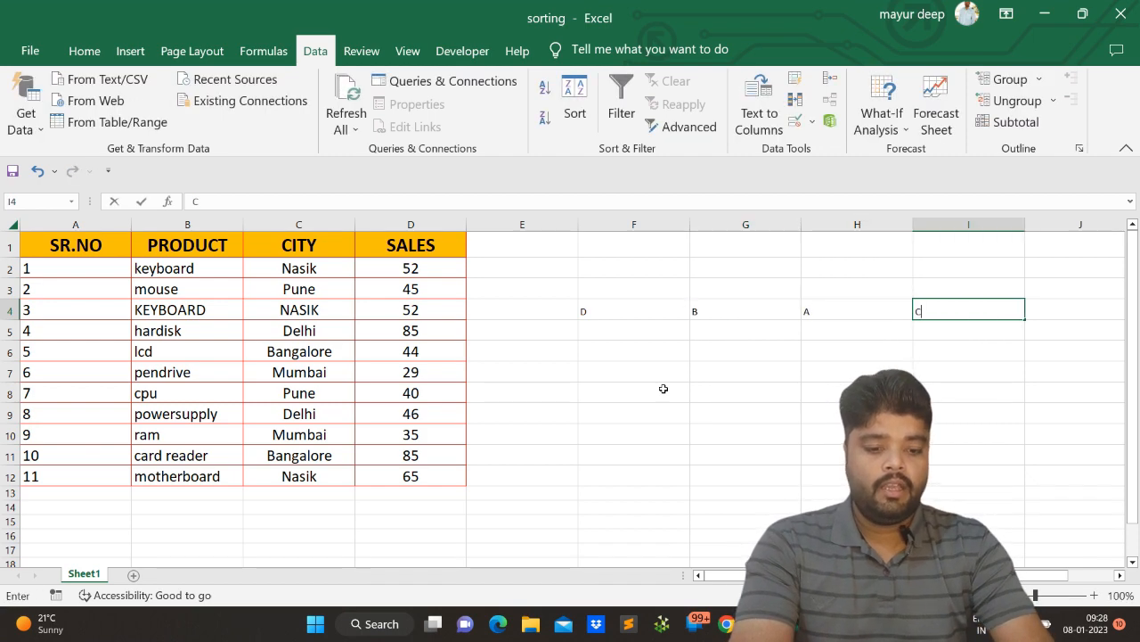
key(Tab)
- Set the font size of the letters in F4:I4 to 36
key(Left)
key(Left)
key(Left)
key(Left)
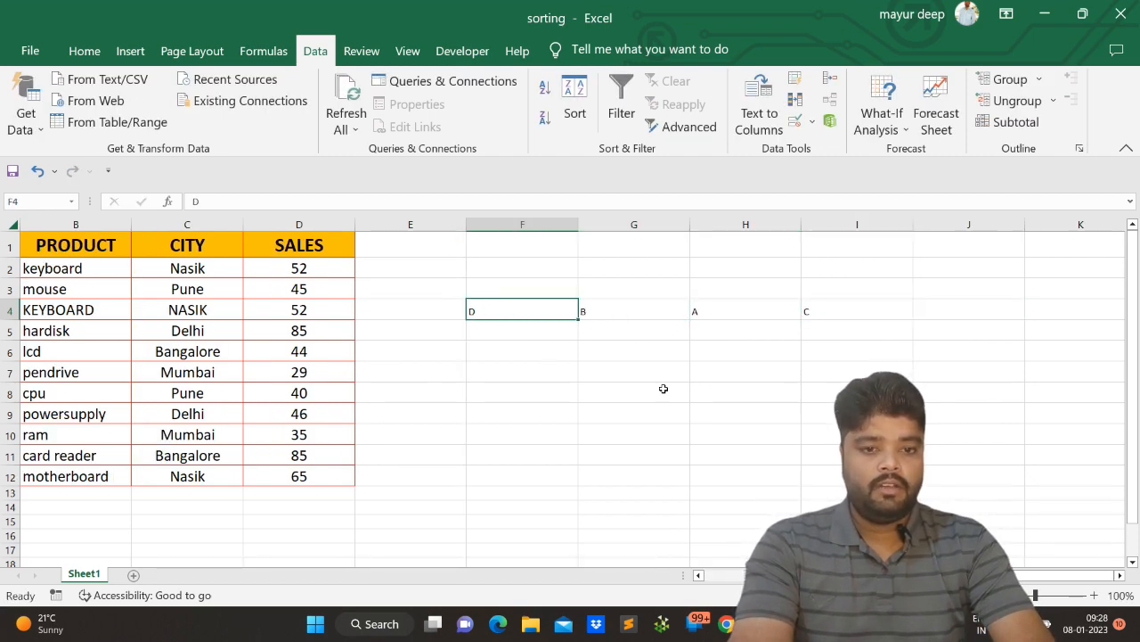
key(shift+Right)
key(shift+Right)
key(shift+Right)
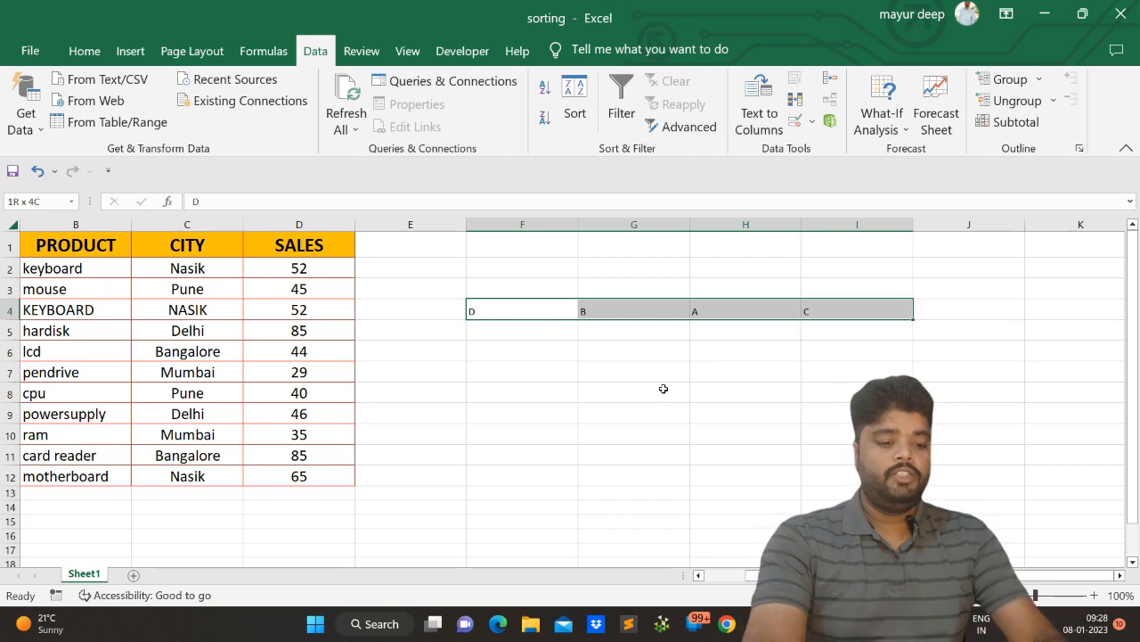
click(85, 51)
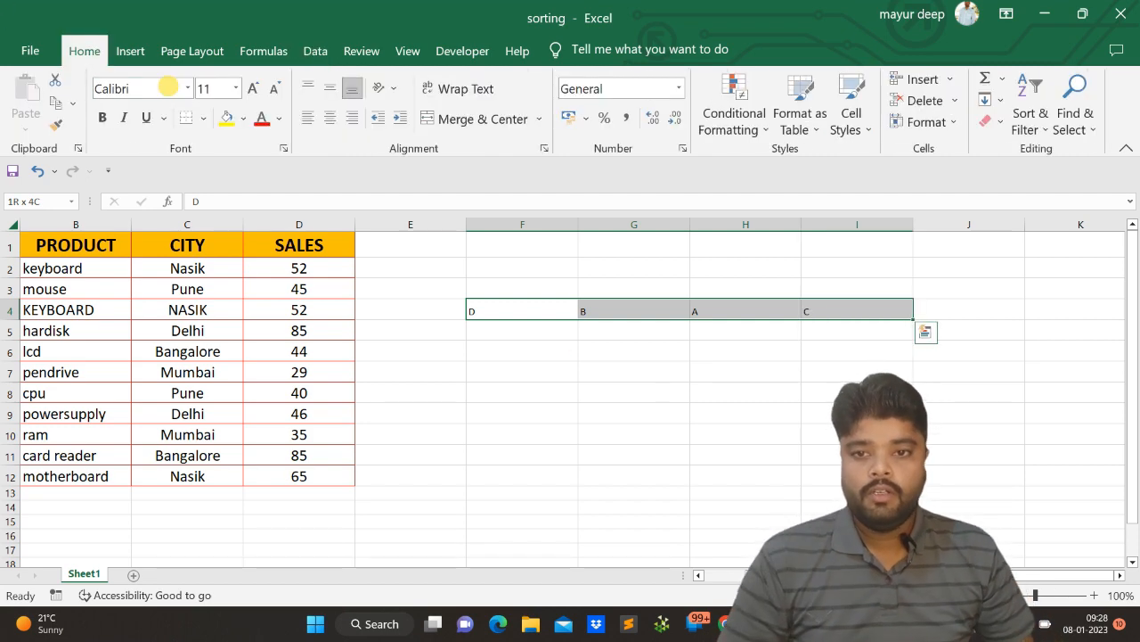
click(235, 89)
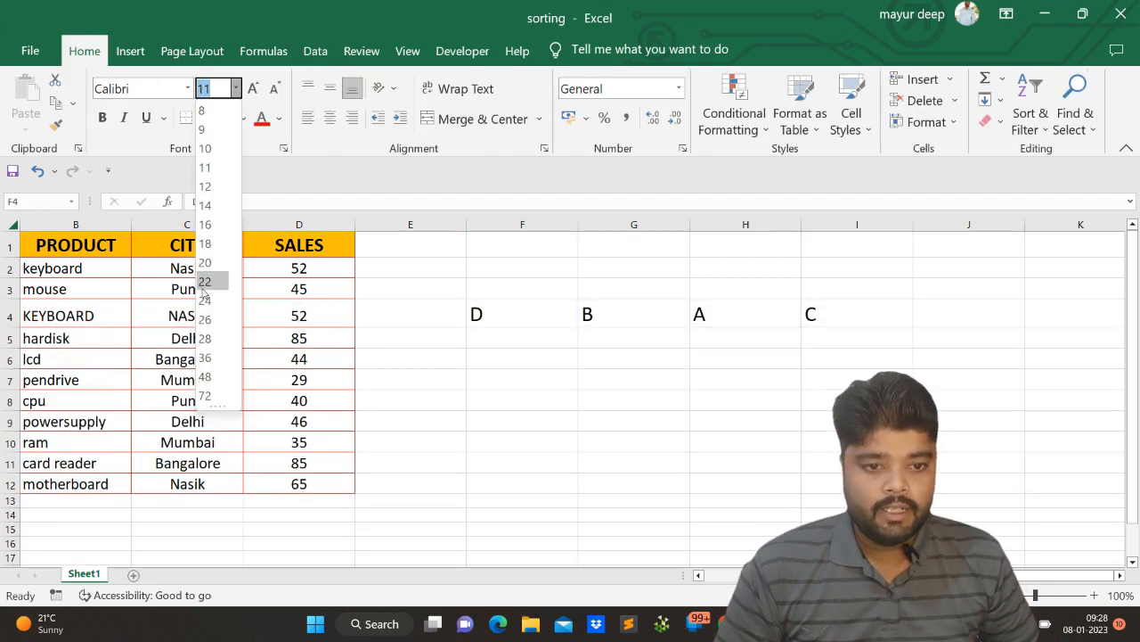
click(207, 359)
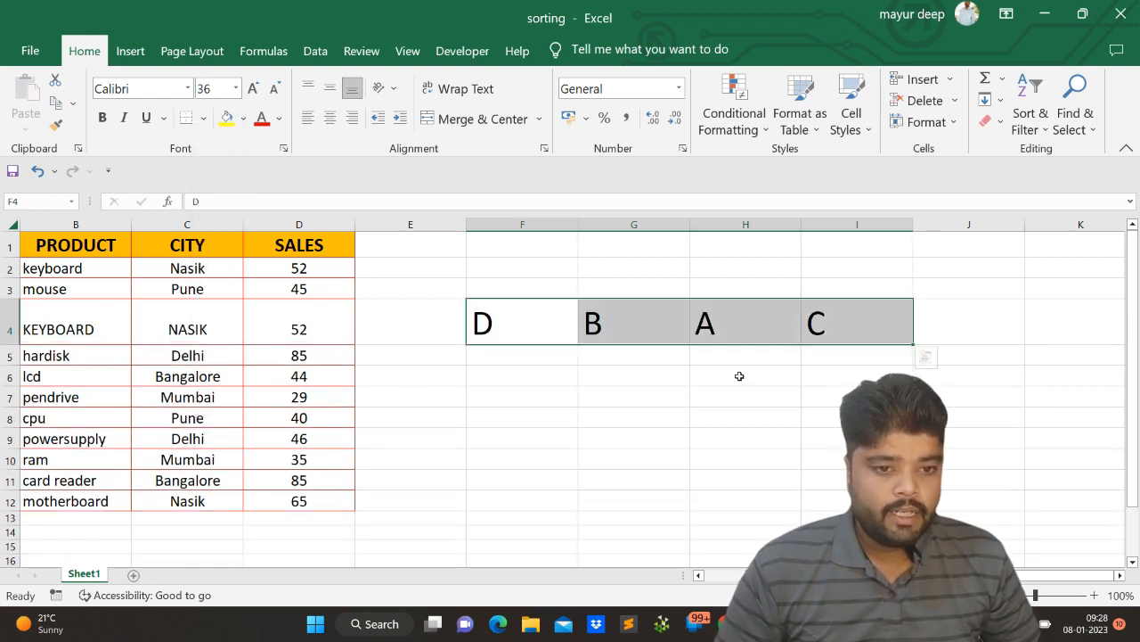
click(713, 395)
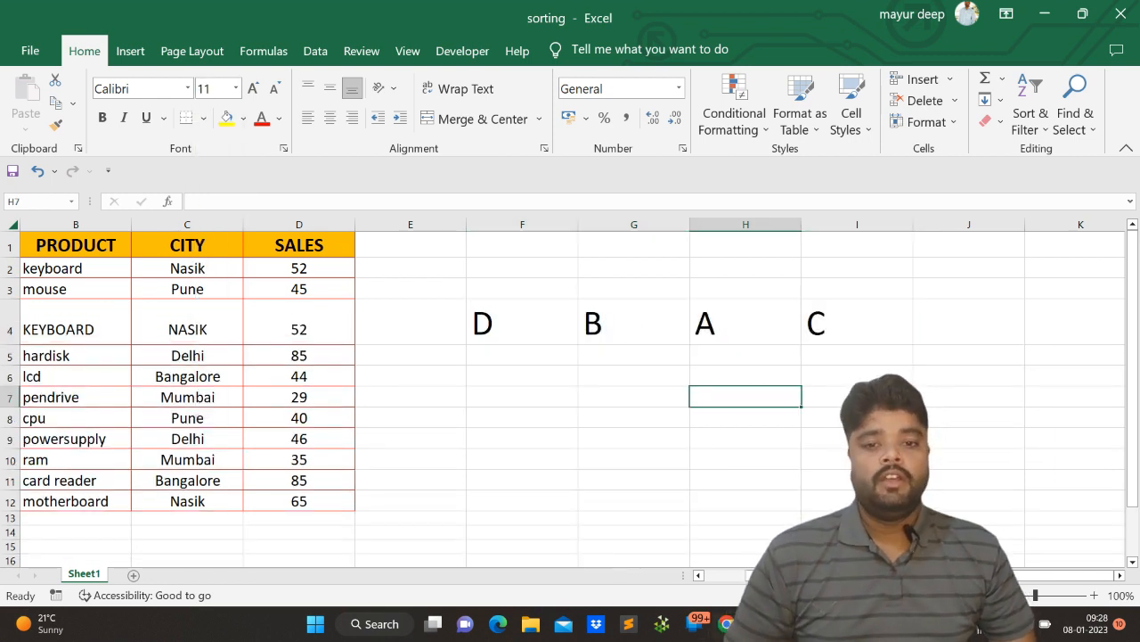
drag(793, 576, 713, 570)
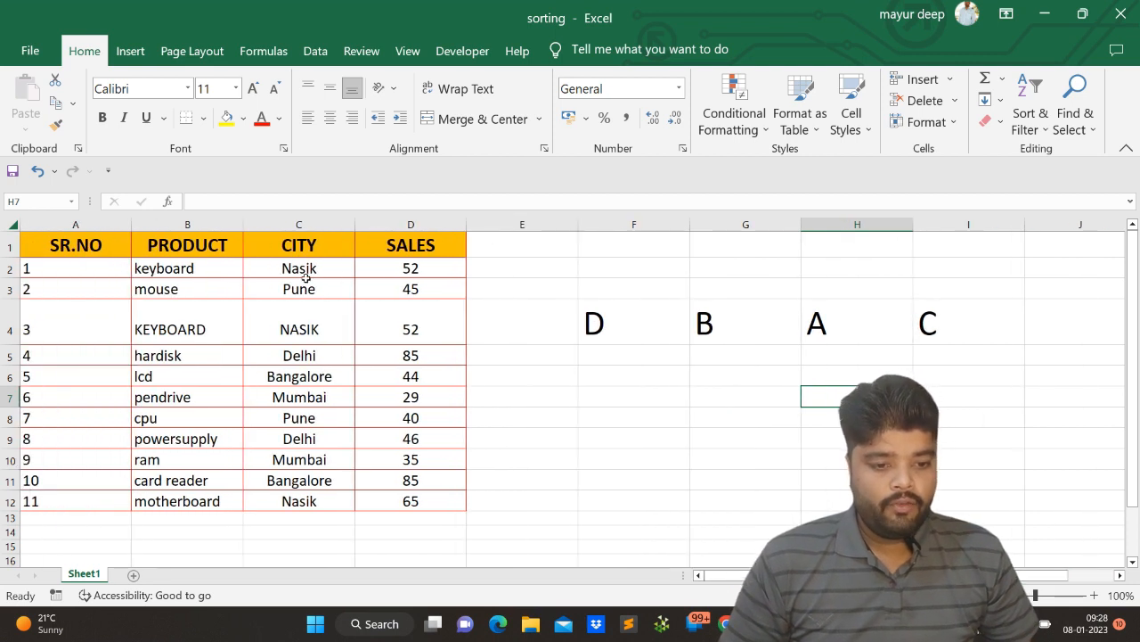
click(189, 217)
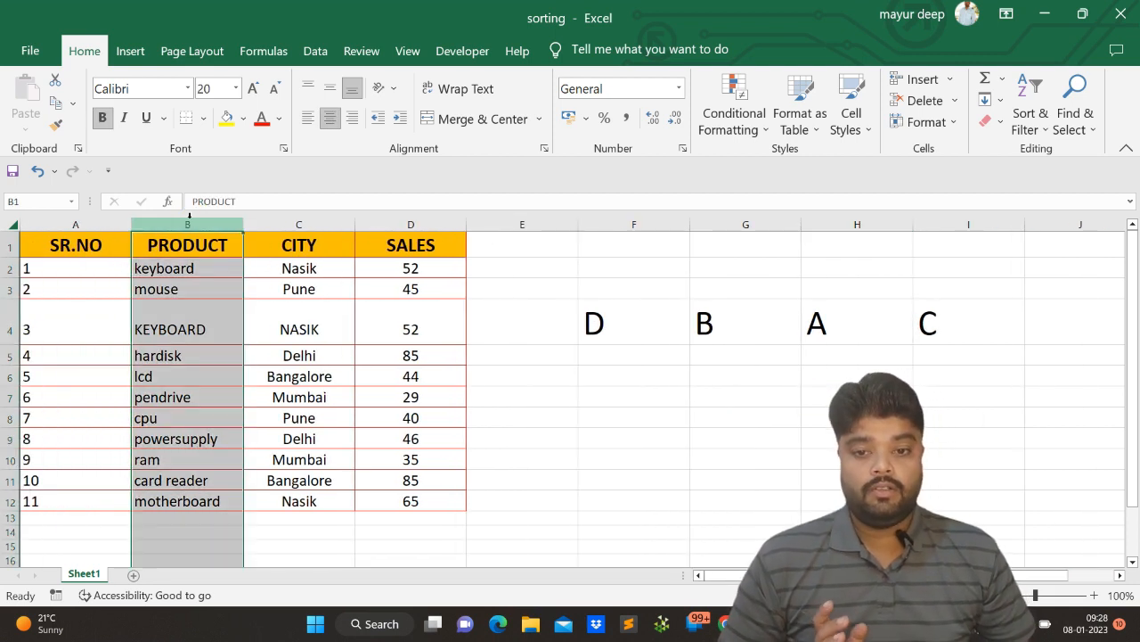
click(181, 270)
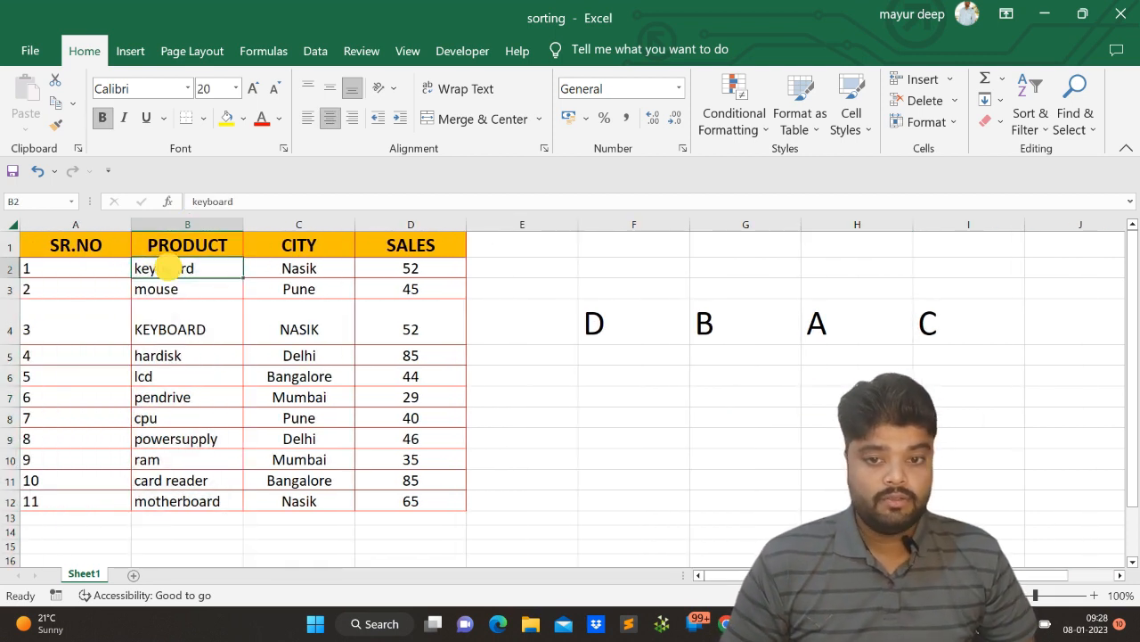
click(187, 226)
click(614, 331)
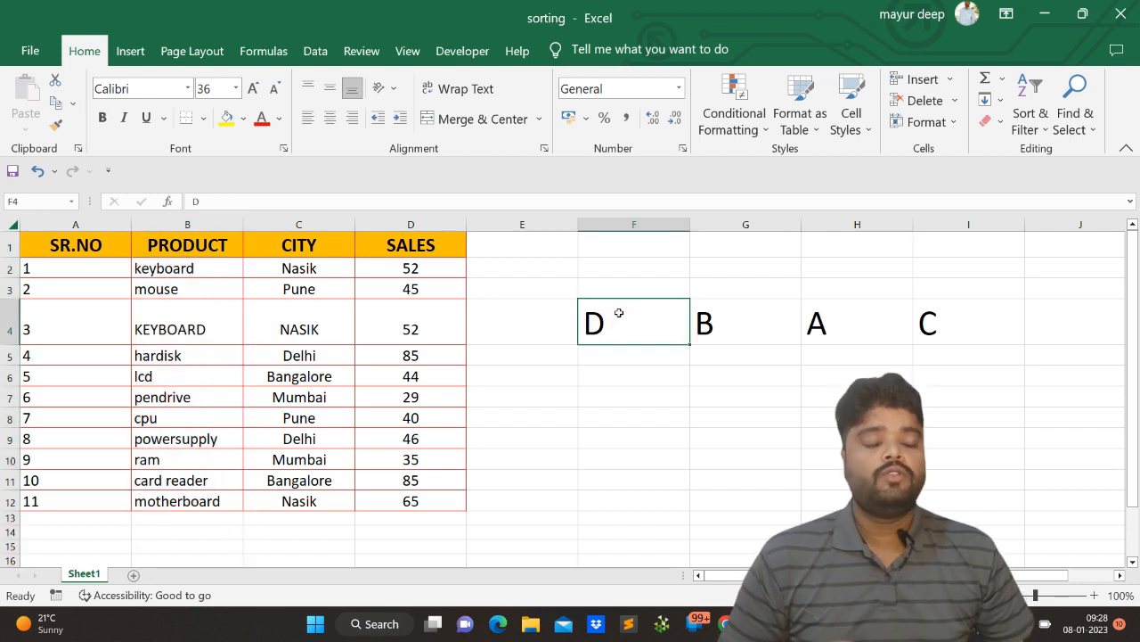
- Start a custom sort of the letters in F4:I4 with the orientation set to sort left to right
drag(622, 315, 925, 319)
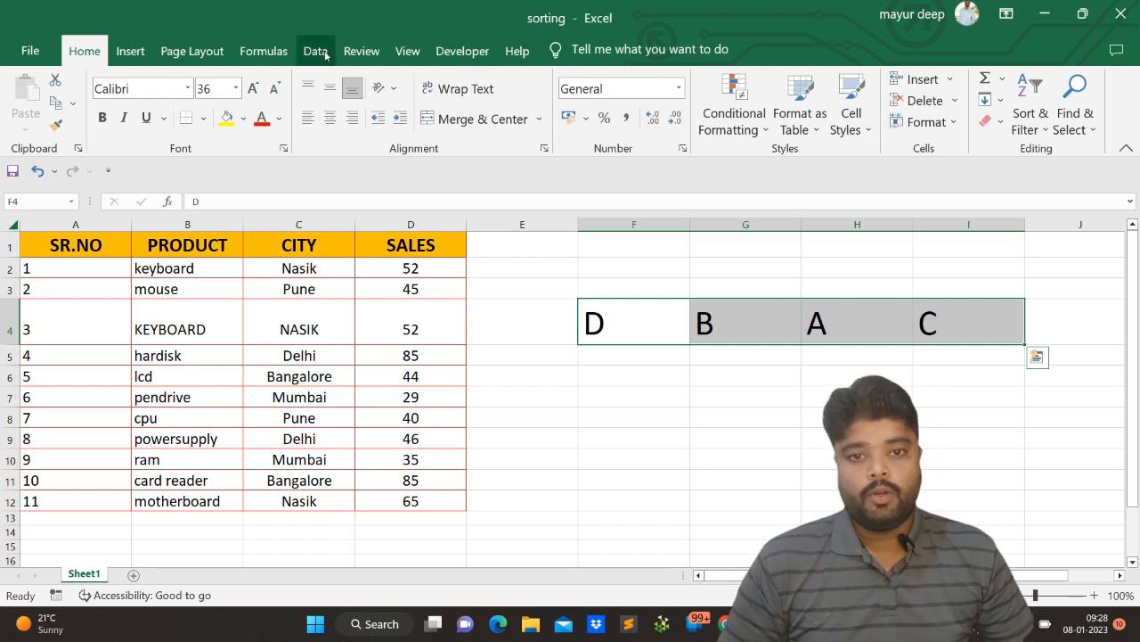
click(1032, 131)
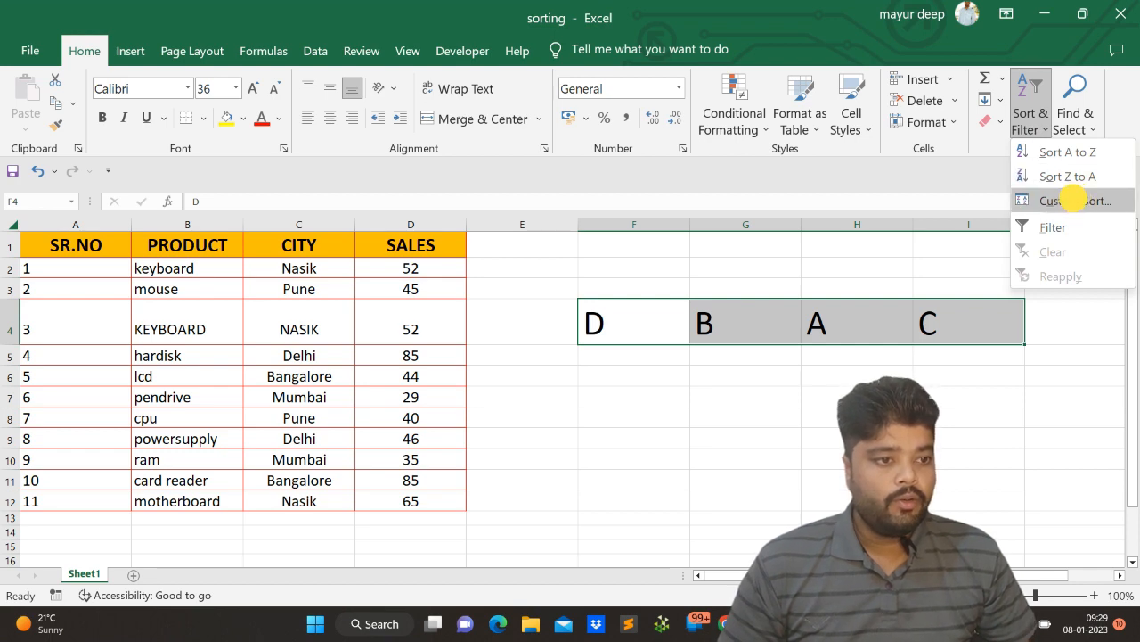
click(1073, 201)
drag(725, 117, 662, 125)
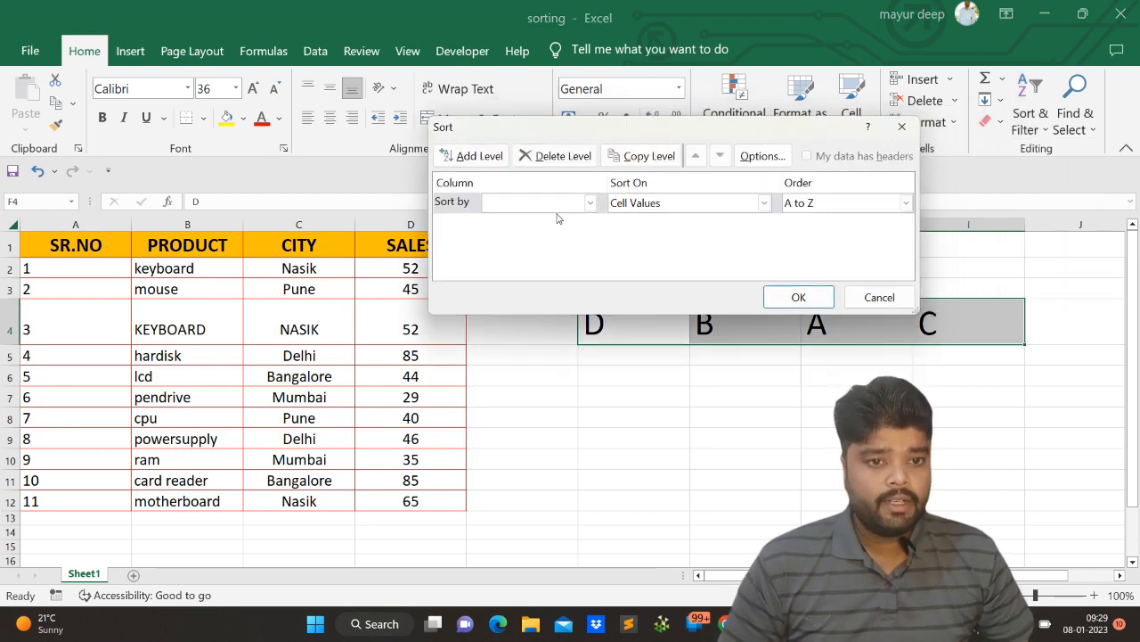
click(586, 204)
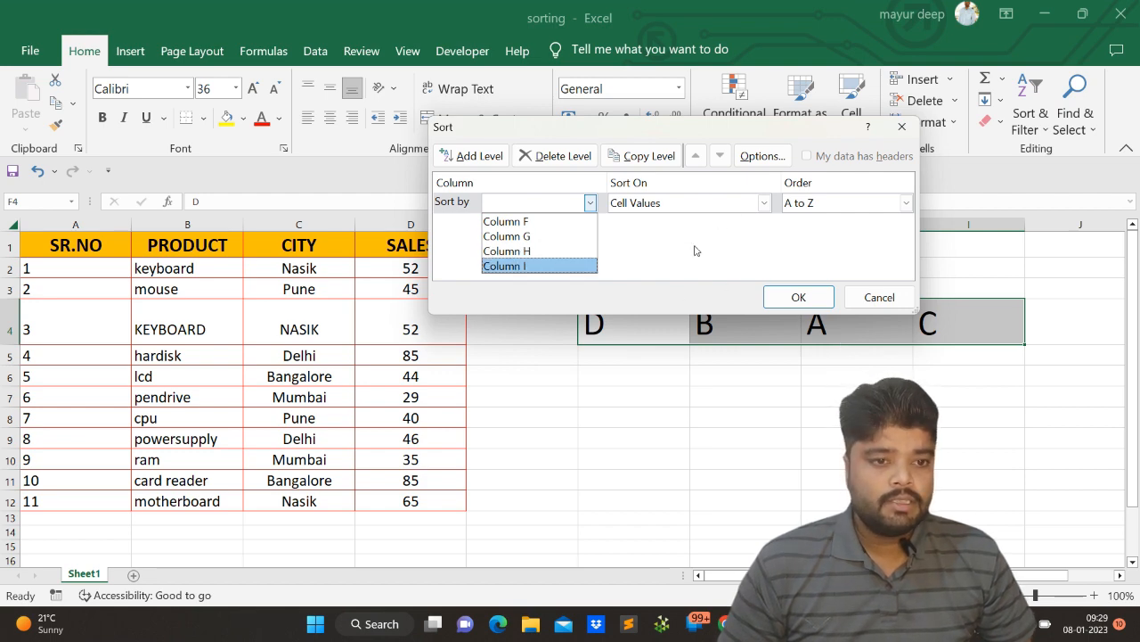
click(702, 225)
click(763, 156)
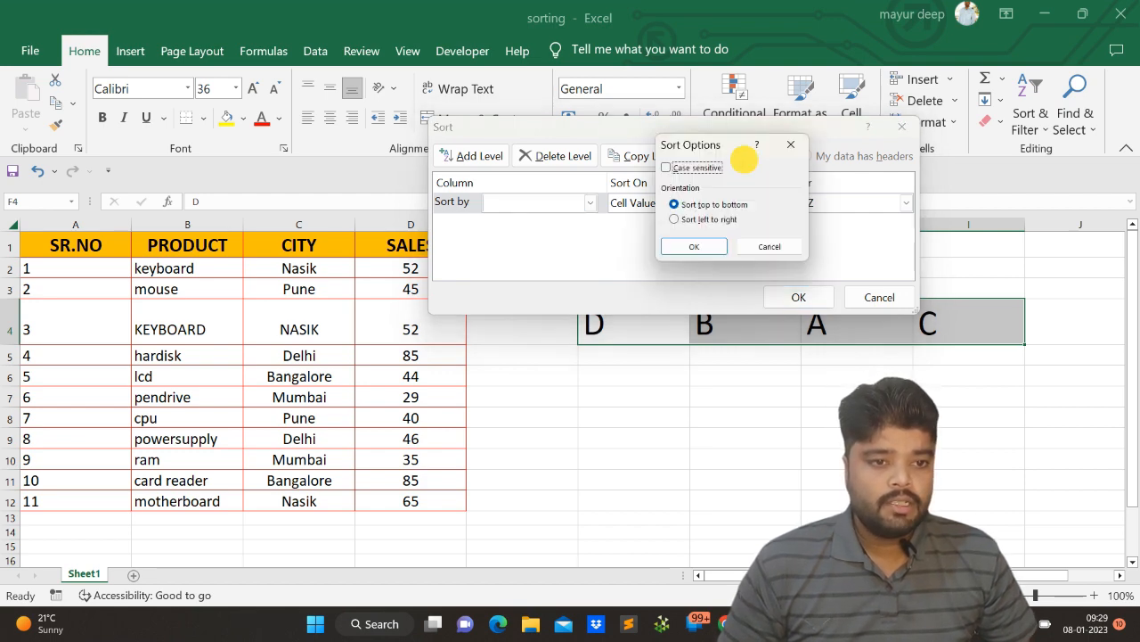
click(677, 219)
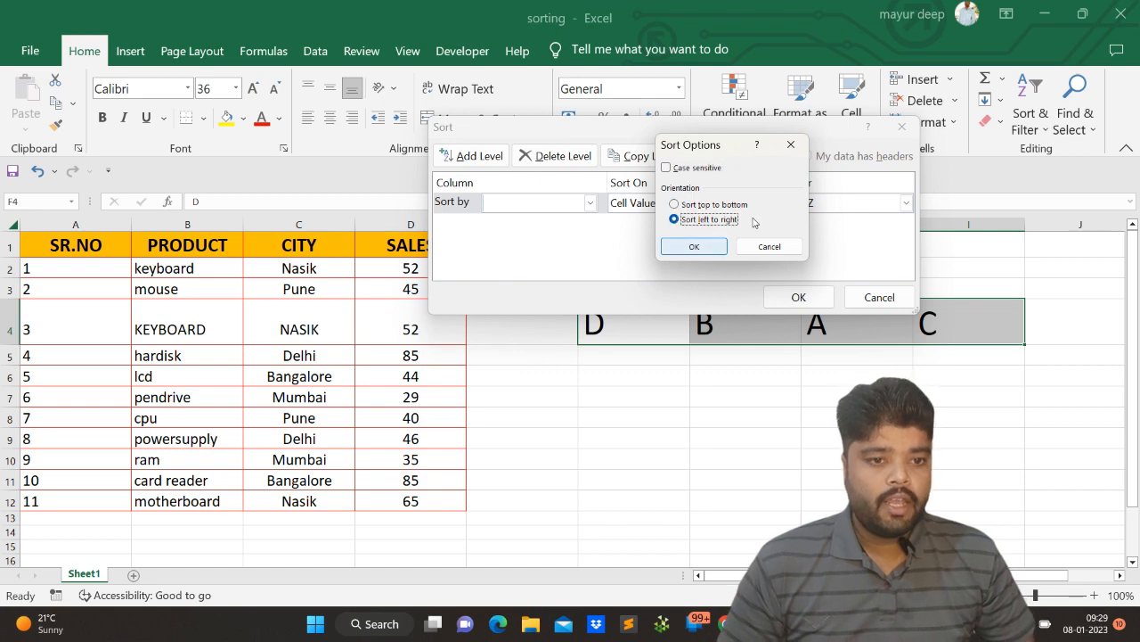
drag(725, 152, 680, 124)
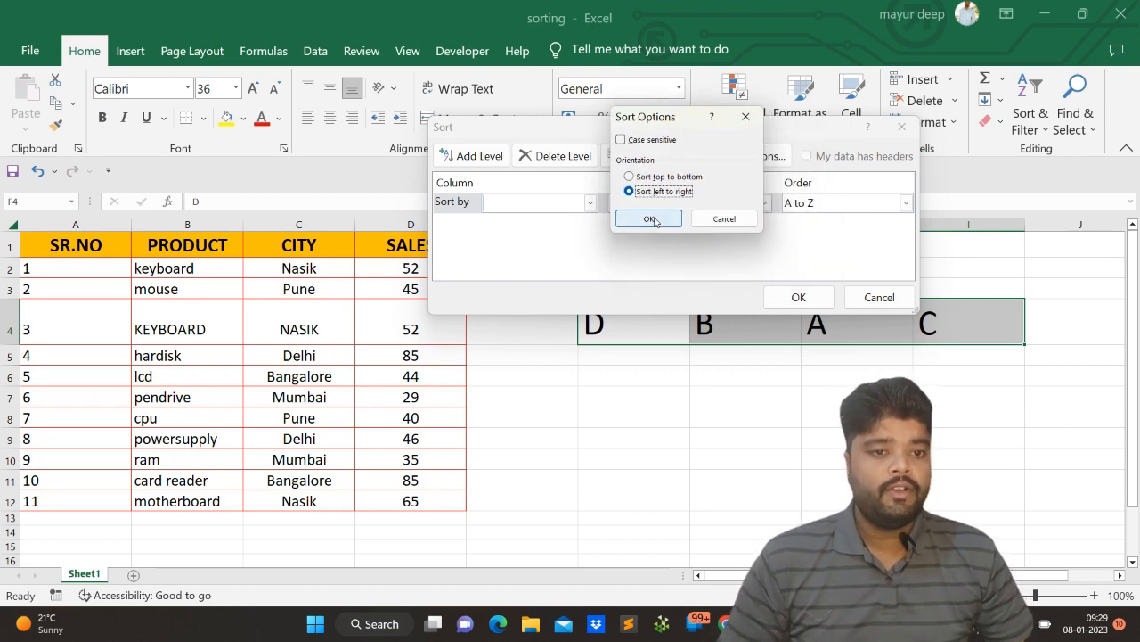
click(649, 219)
click(777, 293)
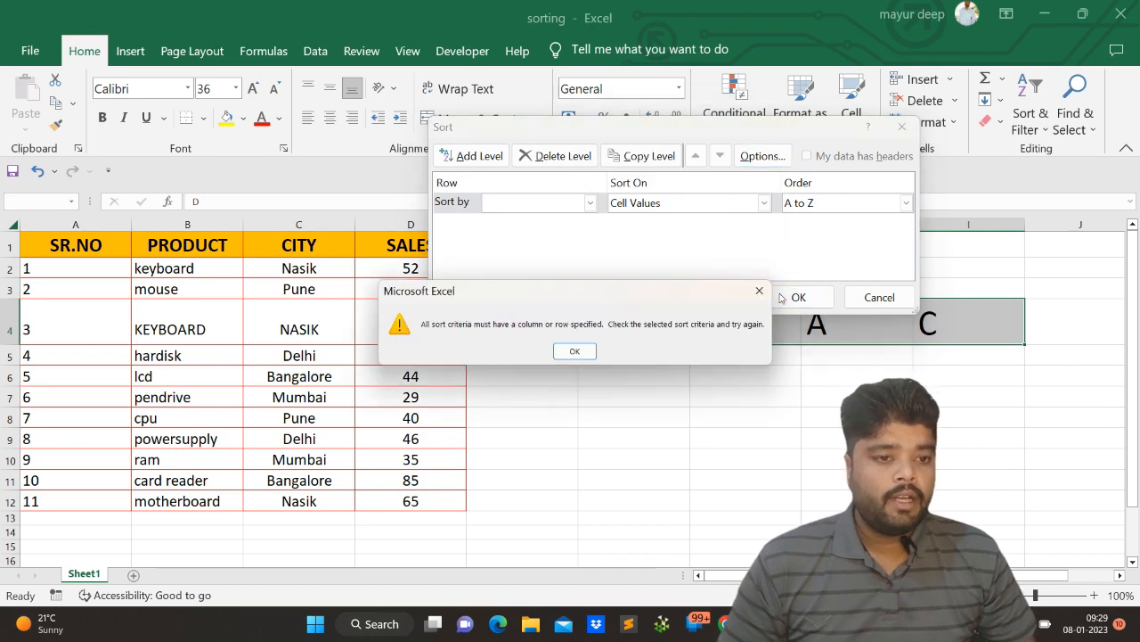
click(577, 353)
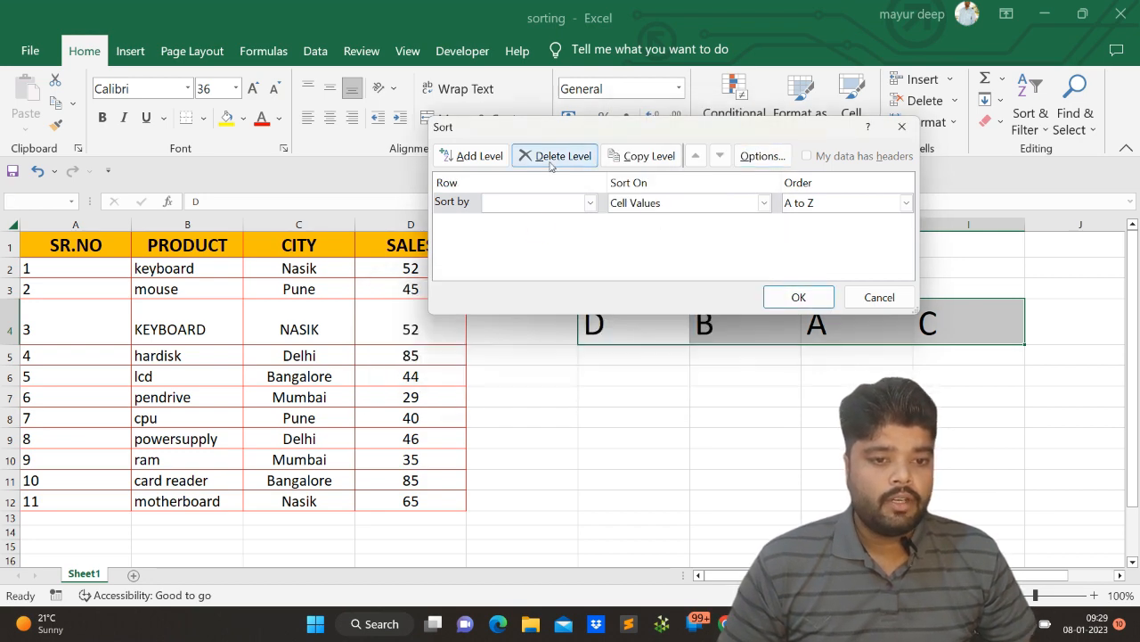
- Sort the letters in F4:I4 by Row 4 on cell values in A to Z order, and check their new sequence
click(568, 204)
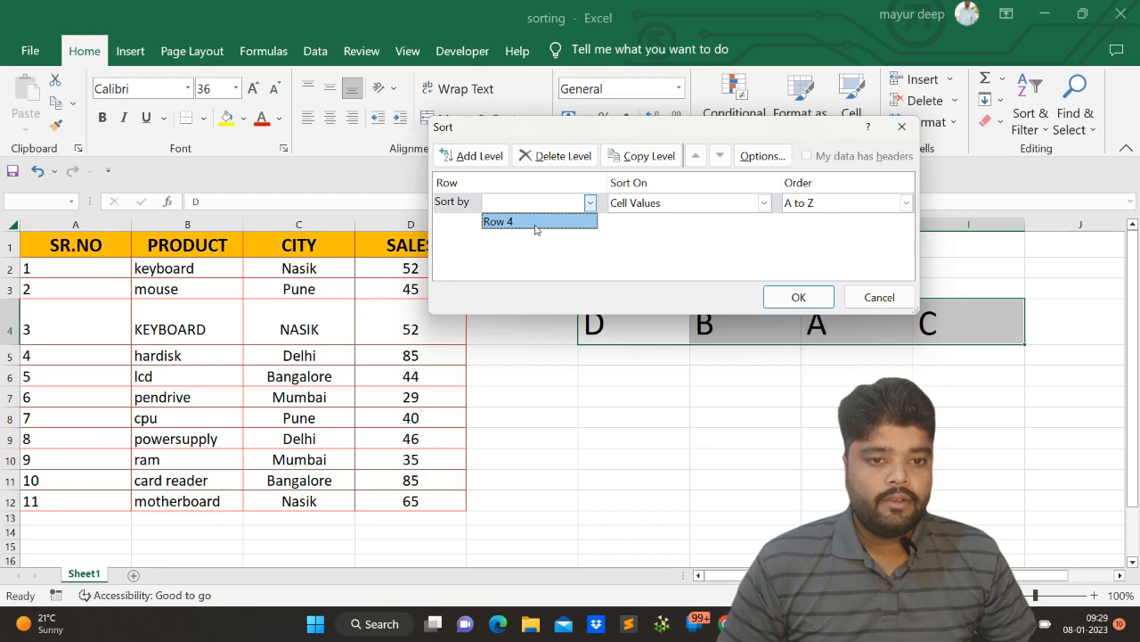
click(744, 160)
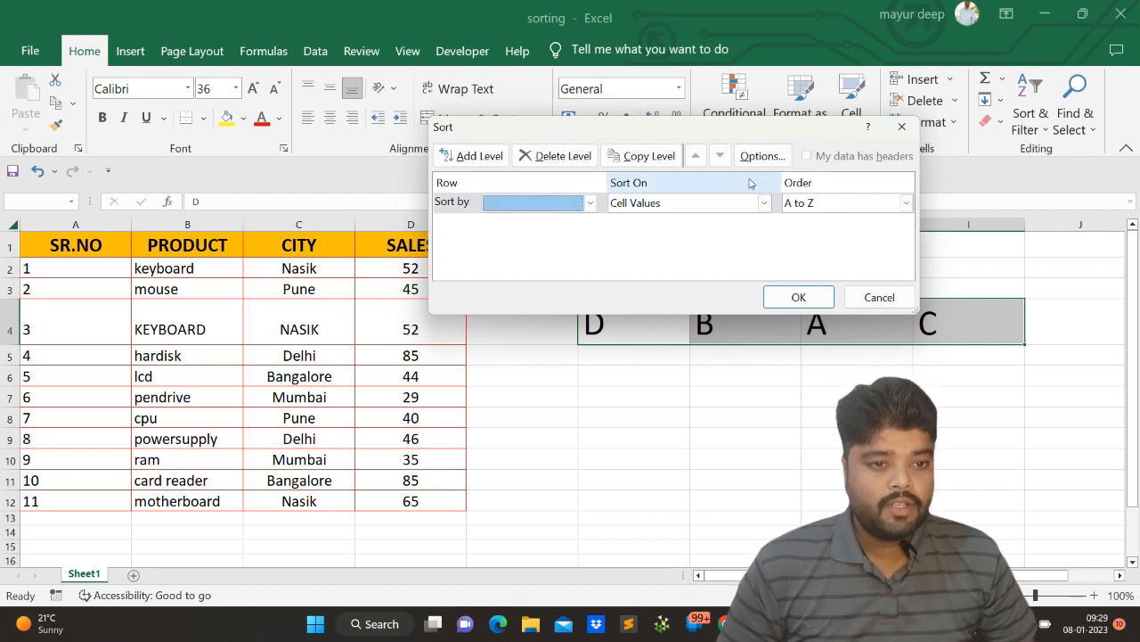
click(499, 210)
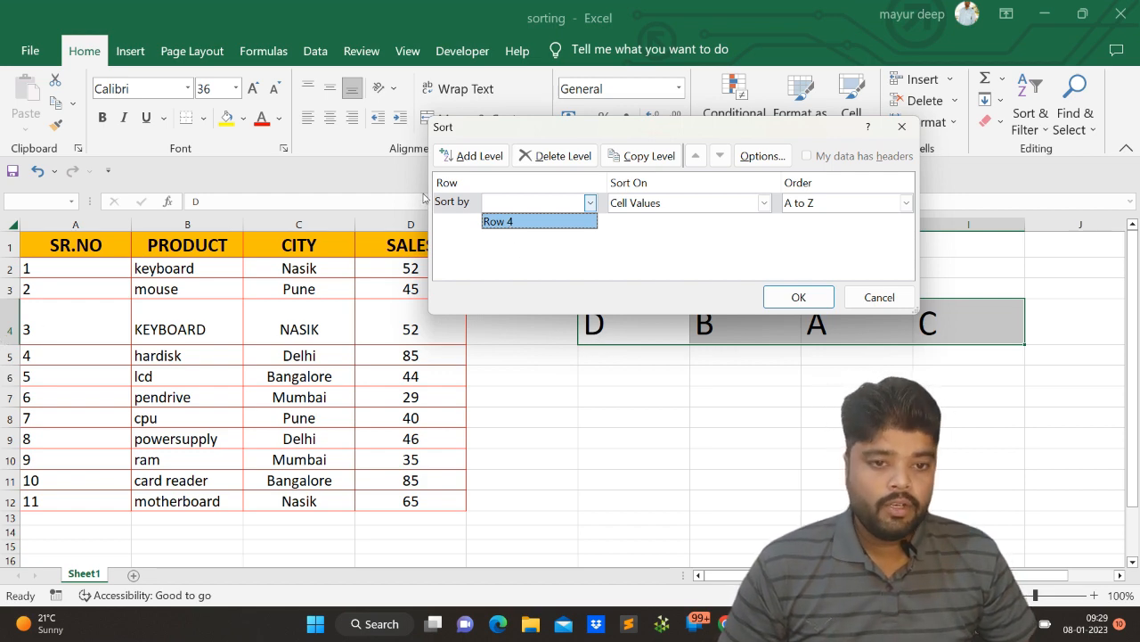
click(523, 223)
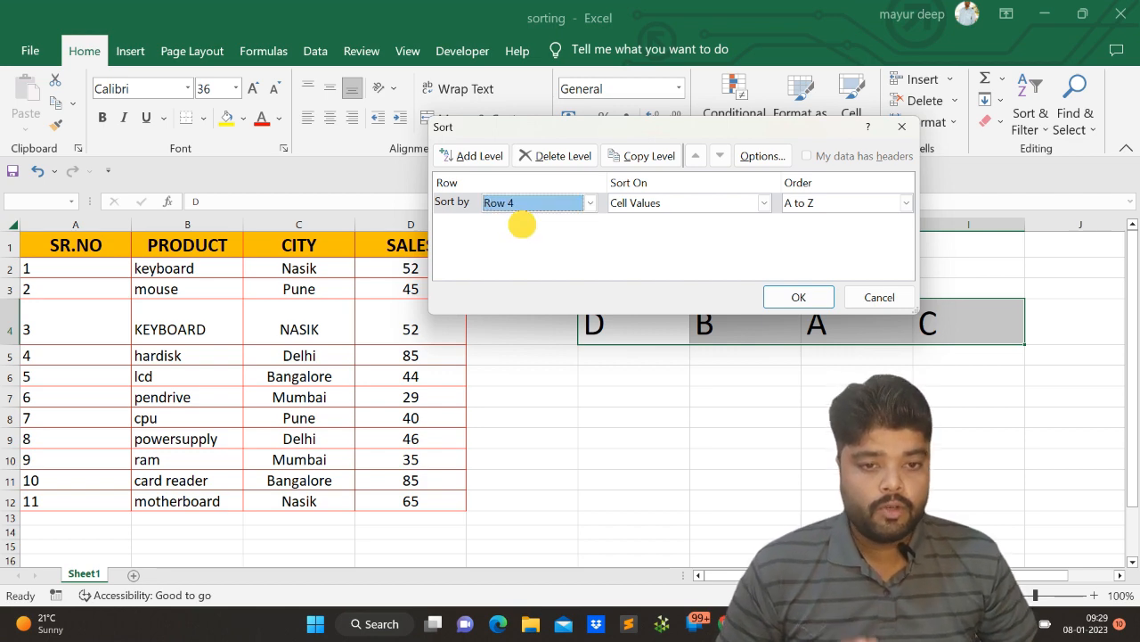
click(803, 203)
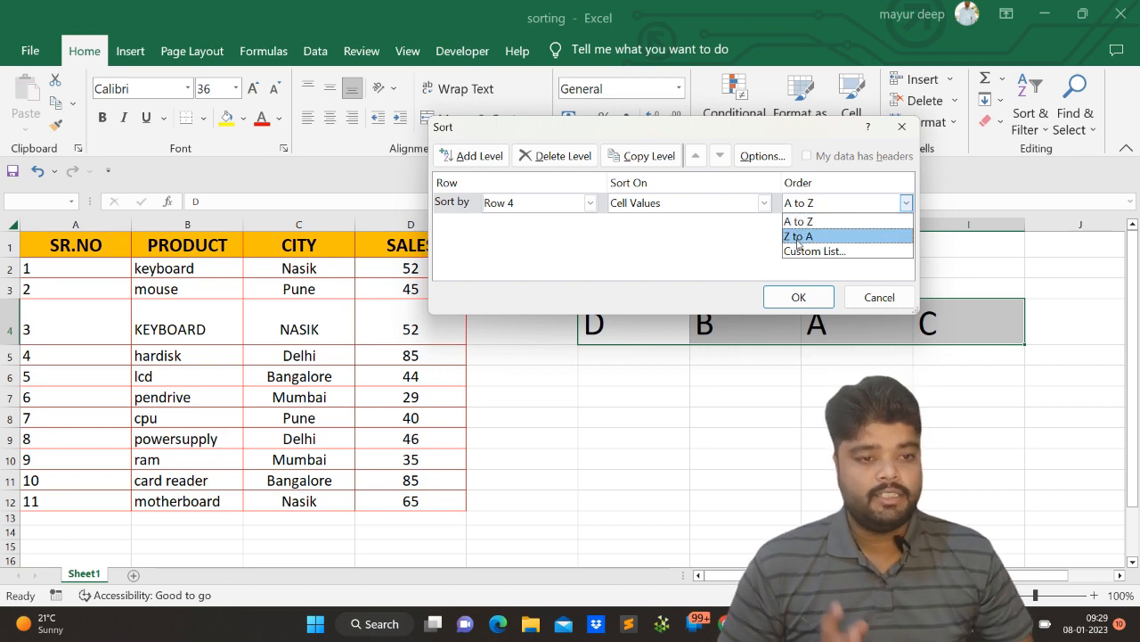
click(798, 221)
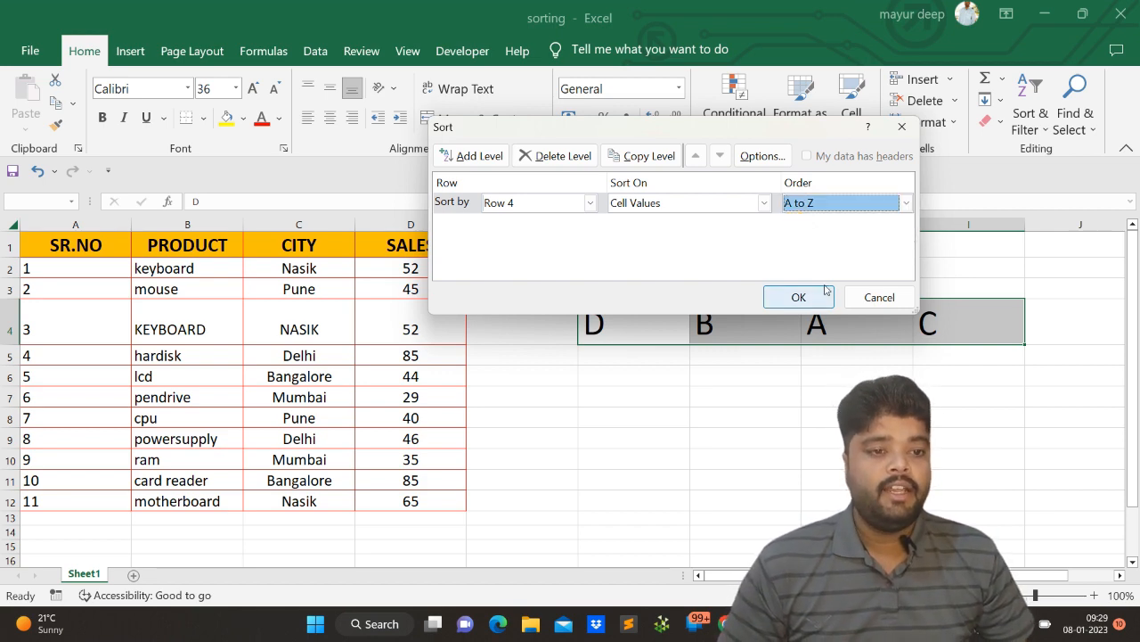
click(791, 297)
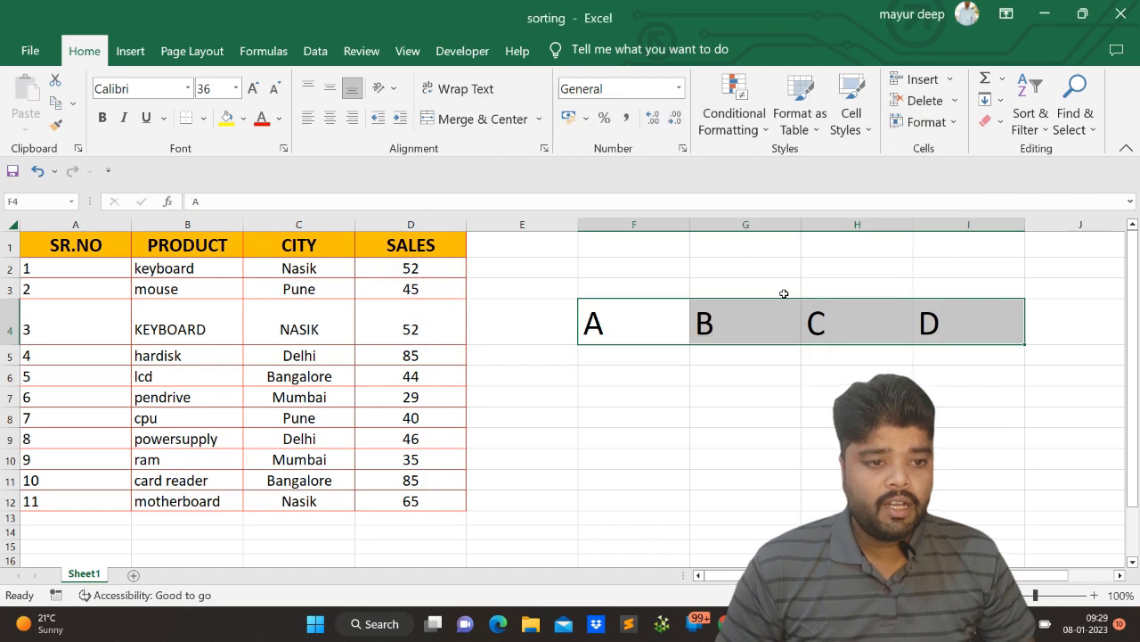
click(590, 330)
drag(650, 328, 932, 313)
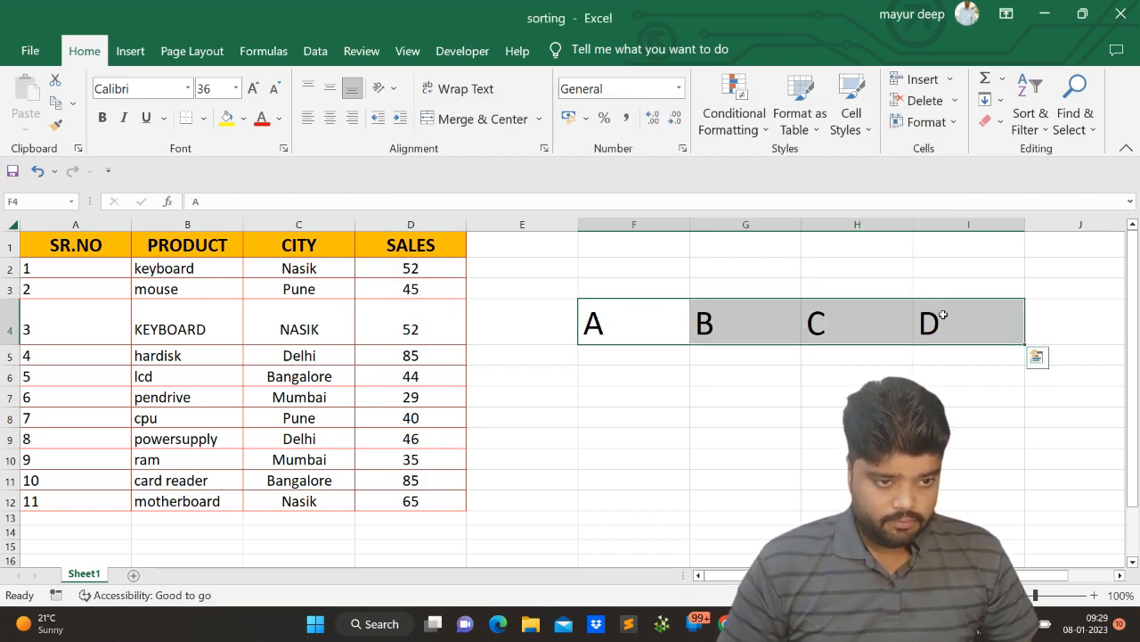
click(675, 328)
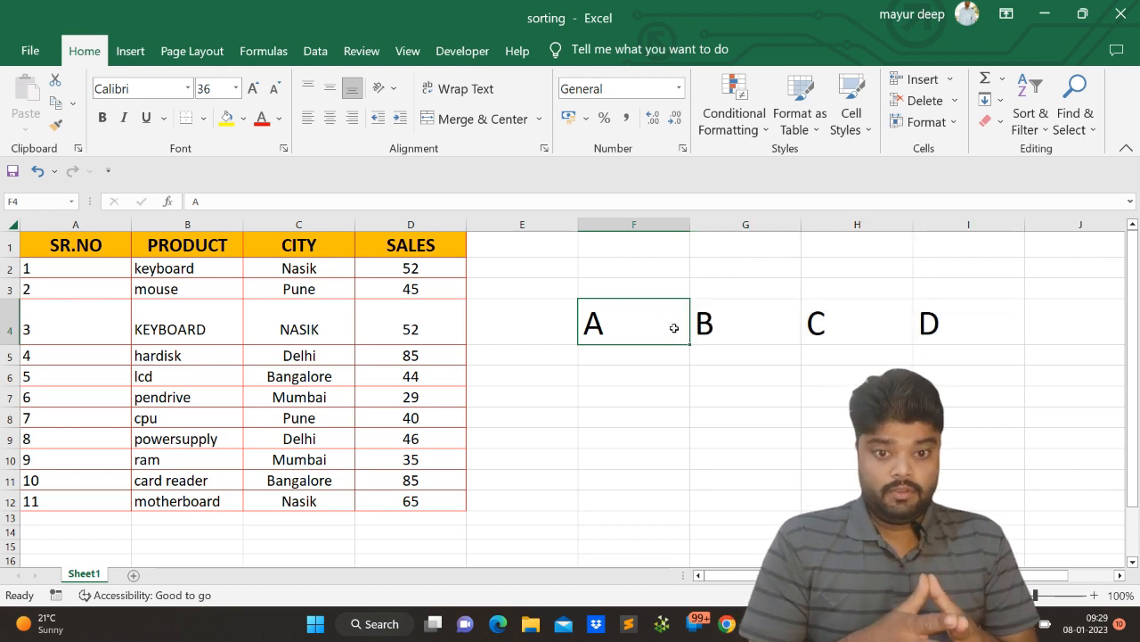
- Select the CITY header cell C1 in the sales table
key(Left)
key(Left)
key(Left)
key(Left)
key(Left)
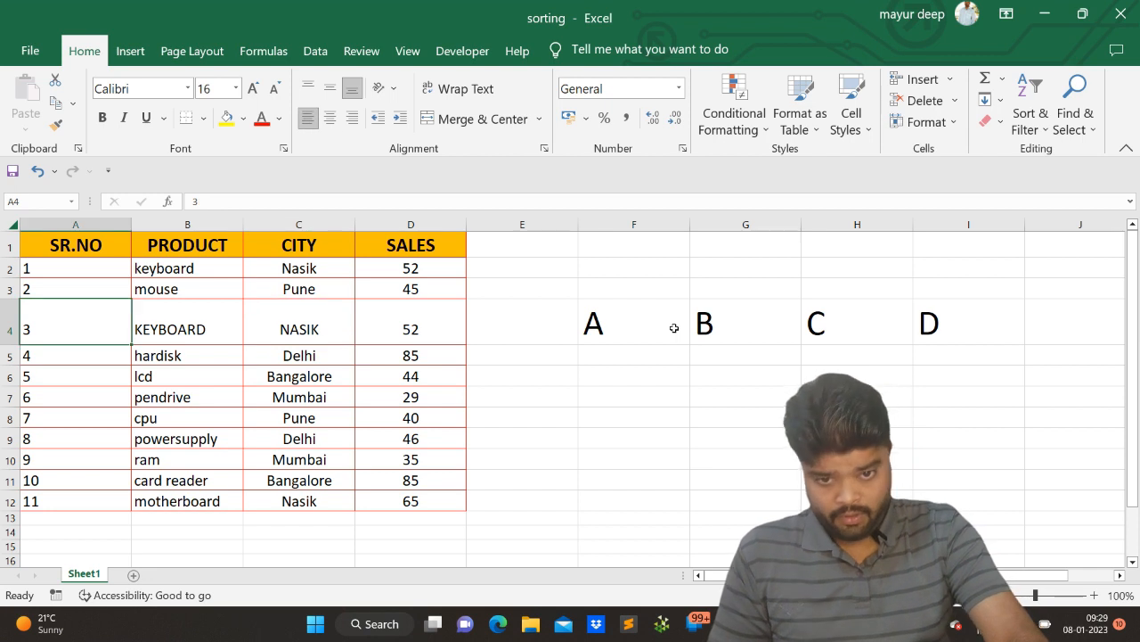
key(Up)
key(Up)
key(Up)
key(Right)
key(Right)
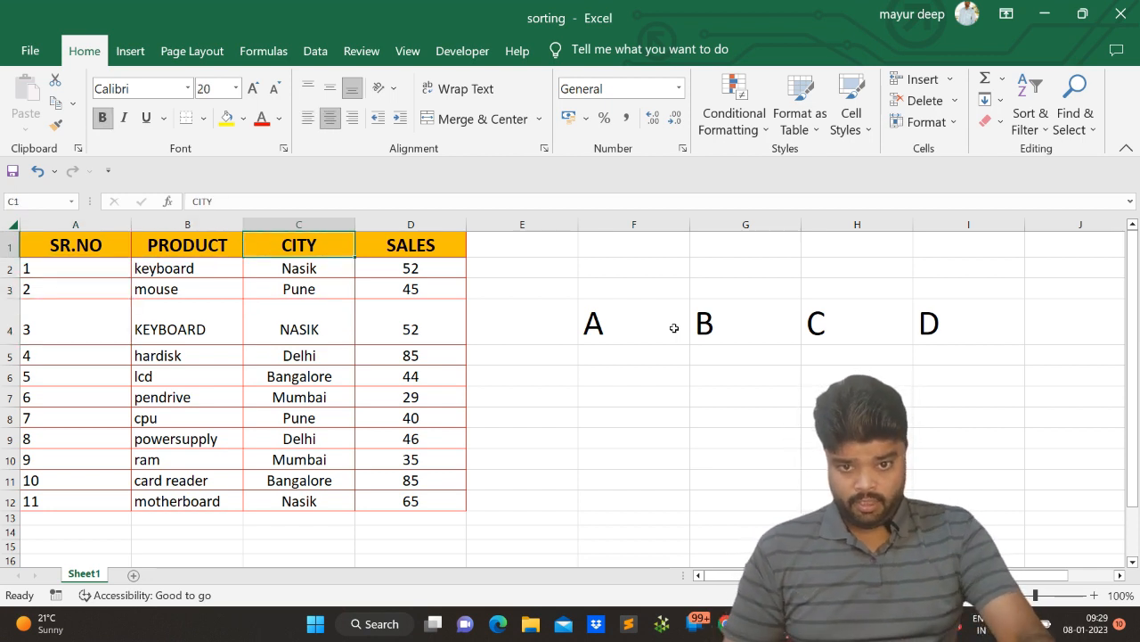